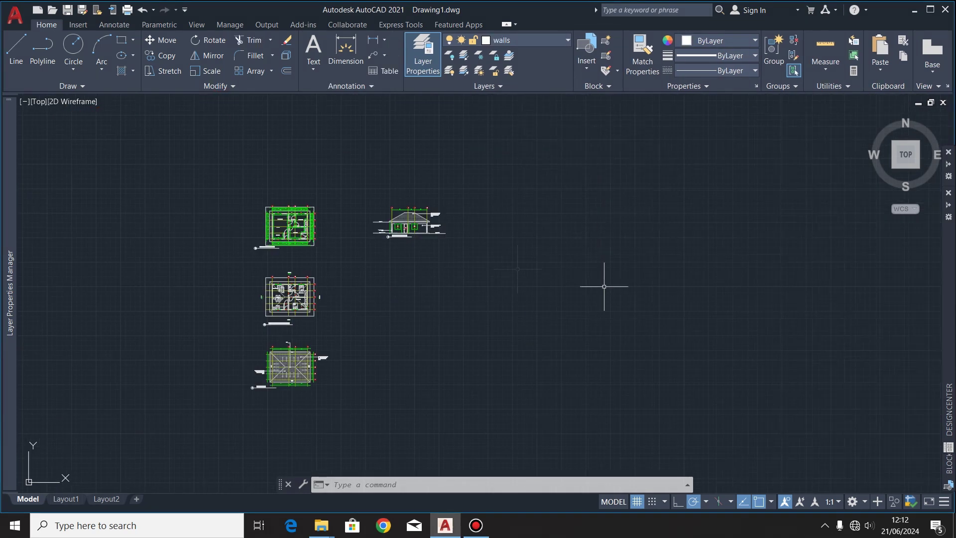
# Examine the furniture layout plan, including its rooms, grid lines, roof outline and elevation markers.
pyautogui.scroll(-2, 606, 280)
pyautogui.scroll(5, 416, 305)
pyautogui.scroll(2, 415, 306)
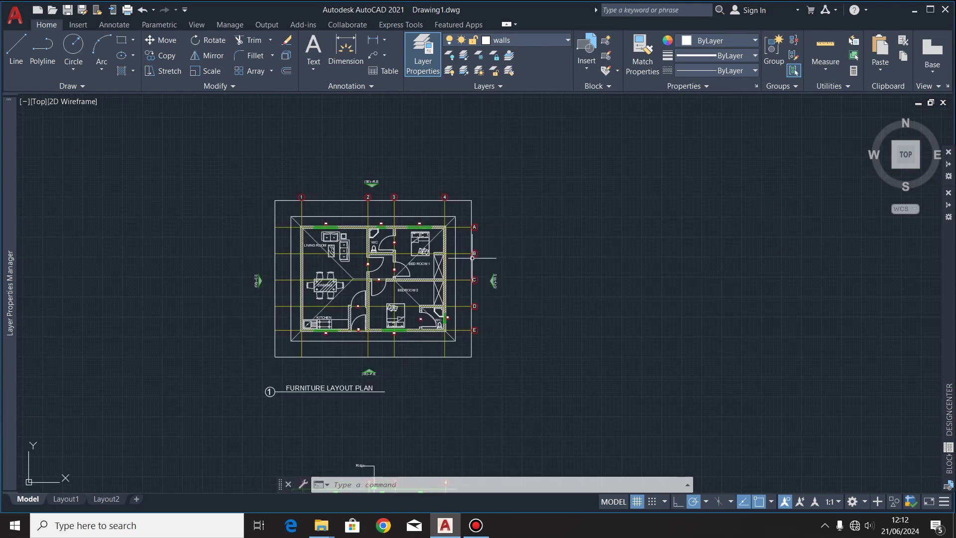
pyautogui.scroll(2, 319, 309)
pyautogui.scroll(-2, 348, 279)
pyautogui.scroll(2, 339, 279)
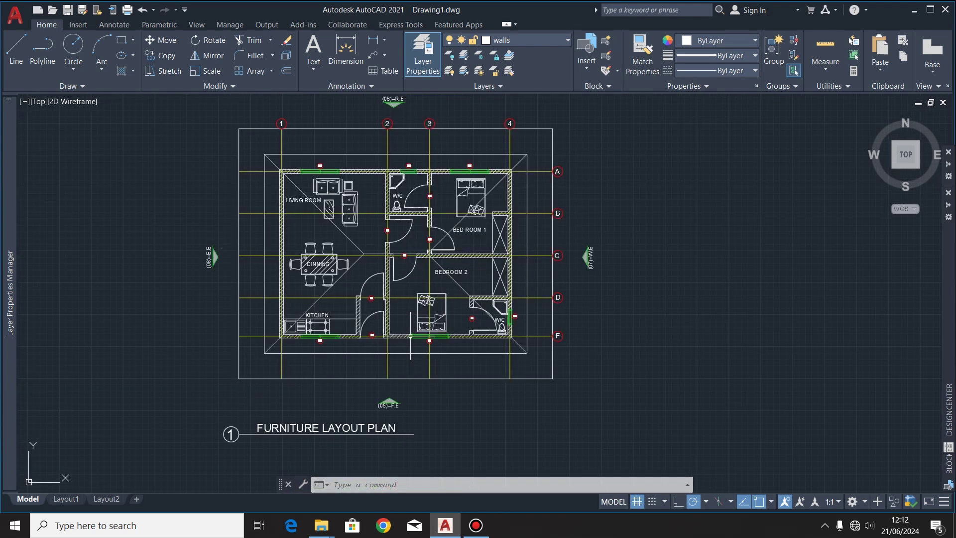
pyautogui.scroll(-2, 373, 211)
pyautogui.scroll(2, 372, 189)
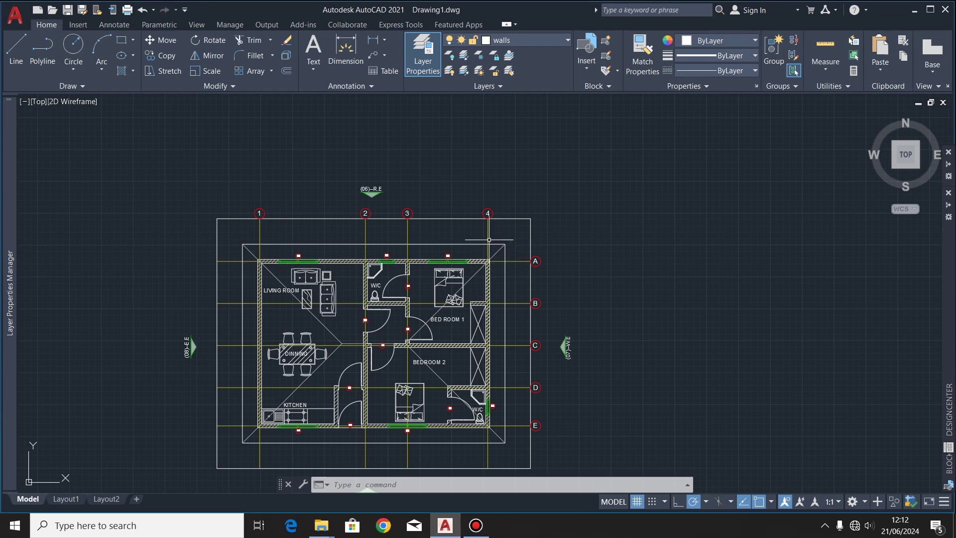
pyautogui.scroll(-1, 283, 178)
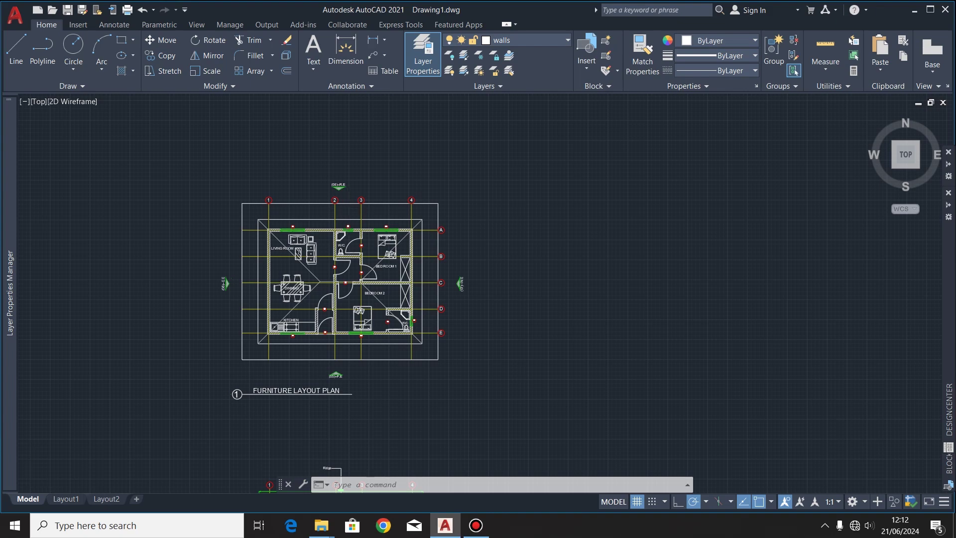
pyautogui.scroll(2, 348, 210)
pyautogui.scroll(-2, 467, 207)
# Copy the whole furniture layout plan, without its title, into the empty area east of the existing drawings.
pyautogui.click(587, 157)
pyautogui.click(294, 383)
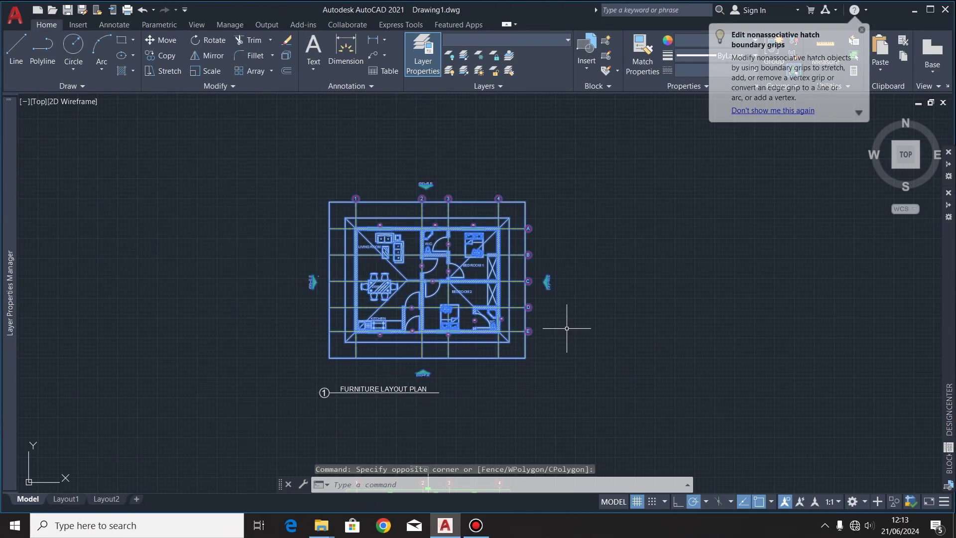
pyautogui.scroll(2, 570, 314)
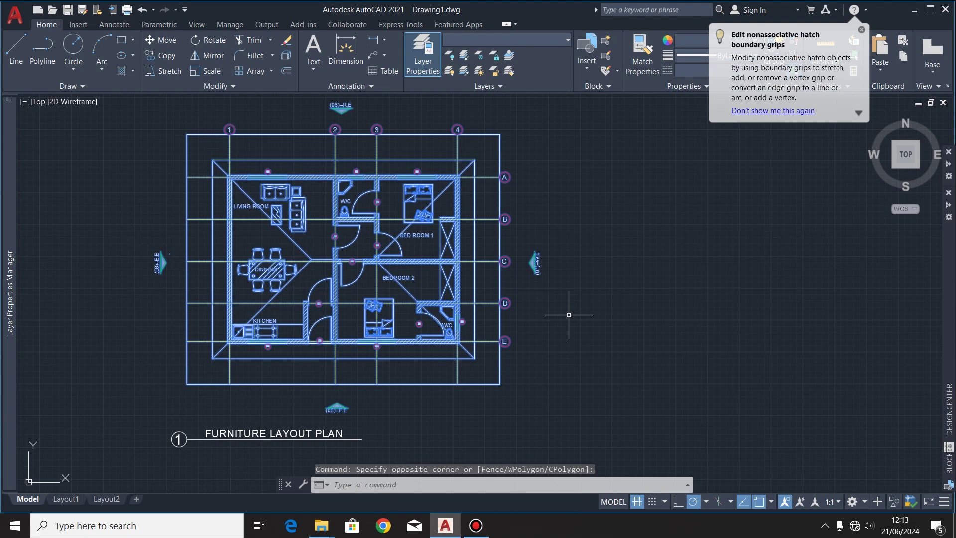
pyautogui.click(159, 55)
pyautogui.click(336, 259)
pyautogui.scroll(-8, 298, 298)
pyautogui.scroll(4, 391, 295)
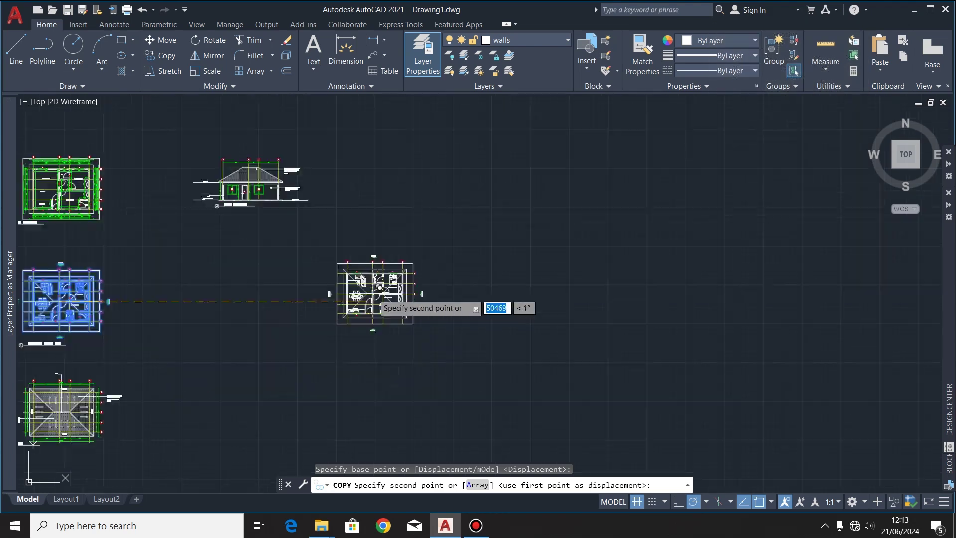
pyautogui.click(554, 294)
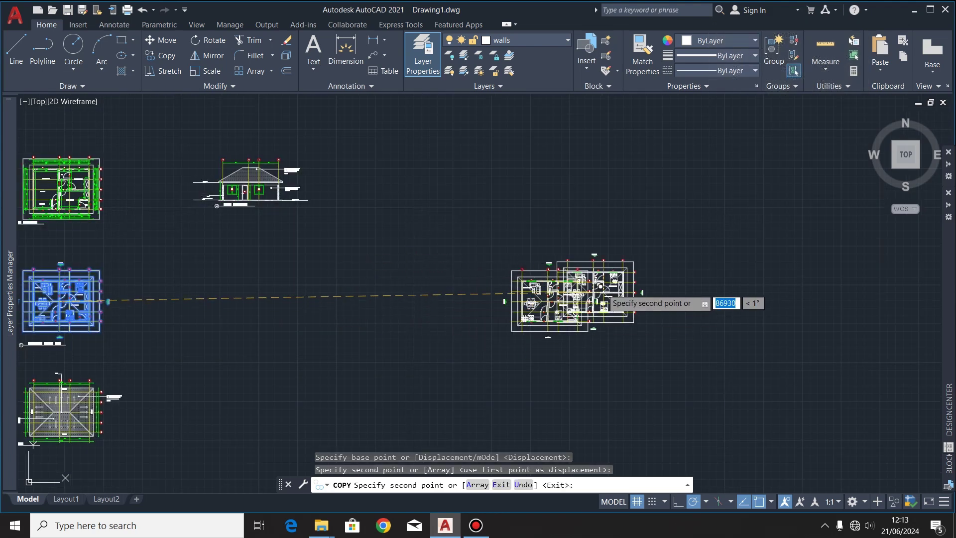
pyautogui.scroll(5, 597, 298)
pyautogui.press('Escape')
pyautogui.scroll(-2, 622, 334)
pyautogui.scroll(-2, 590, 321)
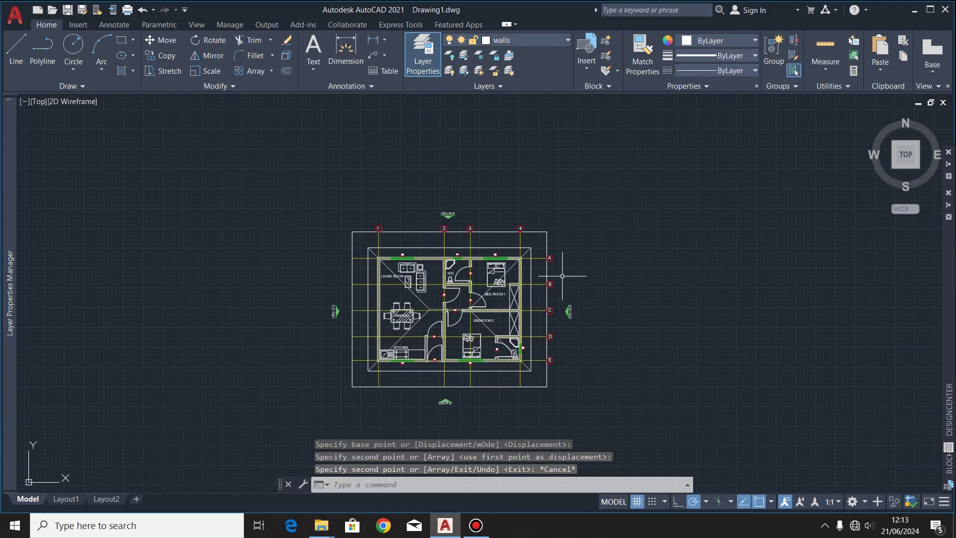
# Rotate the copied furniture layout plan 180 degrees about a point near its middle.
pyautogui.click(602, 204)
pyautogui.click(309, 422)
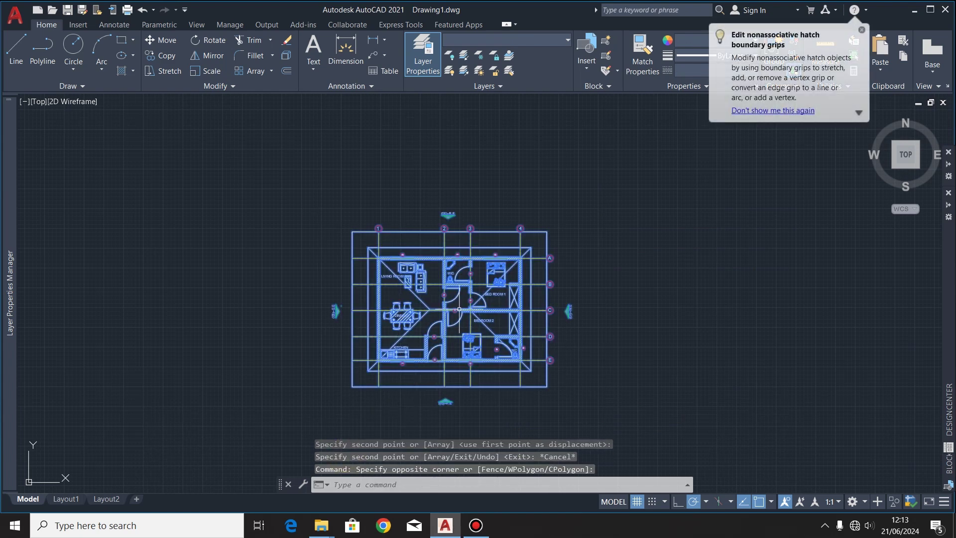
pyautogui.click(201, 40)
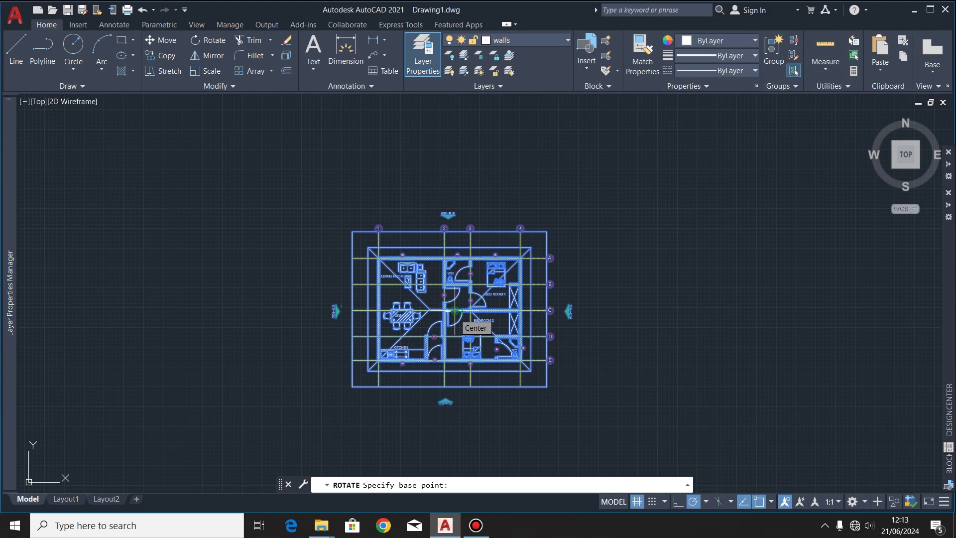
pyautogui.click(454, 310)
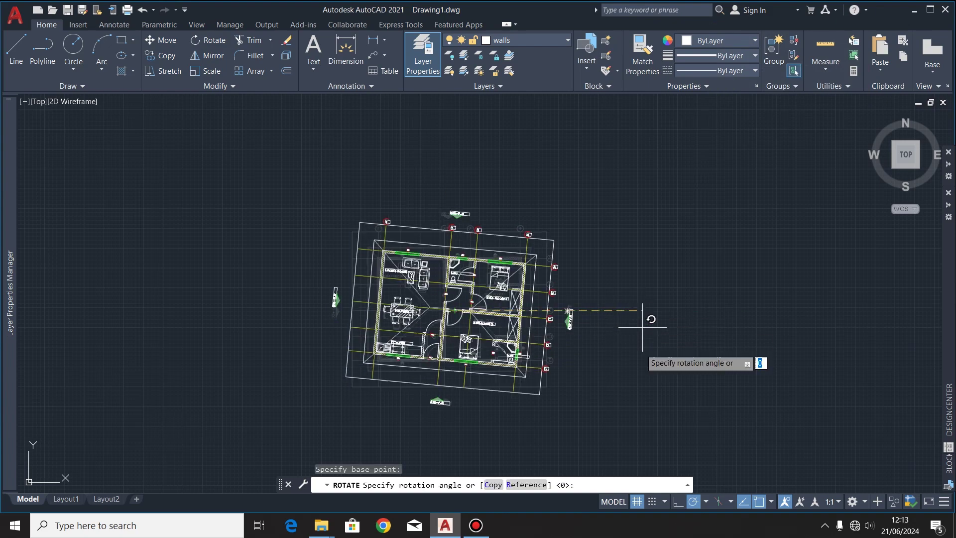
pyautogui.click(281, 310)
pyautogui.scroll(1, 452, 399)
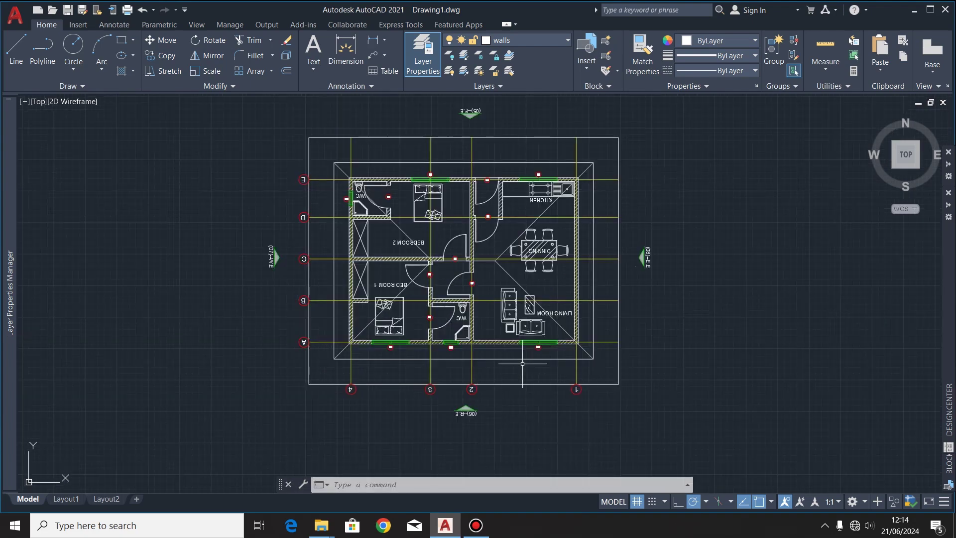
# Draw a horizontal line above the rotated plan, extending beyond both sides of its outer boundary.
pyautogui.scroll(-1, 522, 364)
pyautogui.click(16, 50)
pyautogui.scroll(1, 125, 159)
pyautogui.click(179, 215)
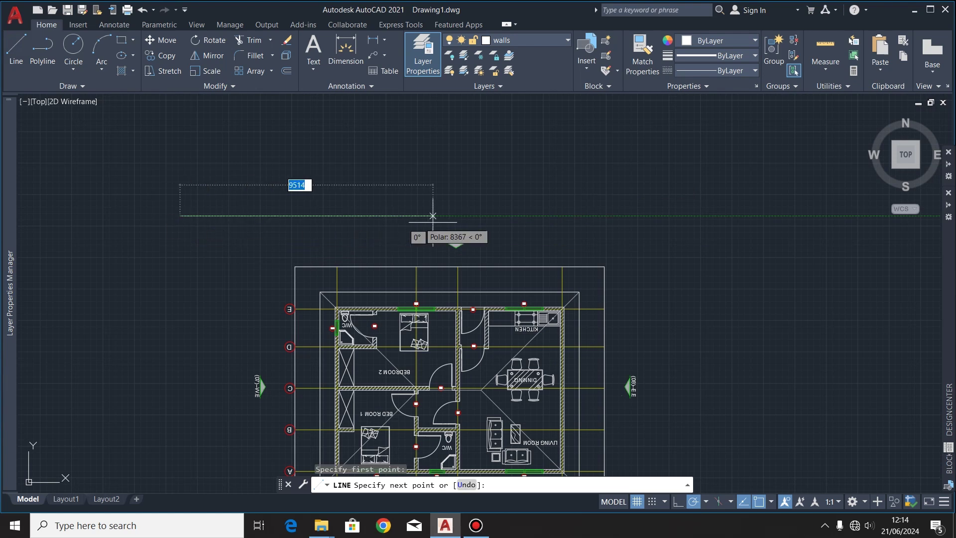
pyautogui.click(770, 215)
pyautogui.press('Escape')
# Delete the F.E, W.E and E.E elevation markers around the rotated plan.
pyautogui.scroll(2, 426, 255)
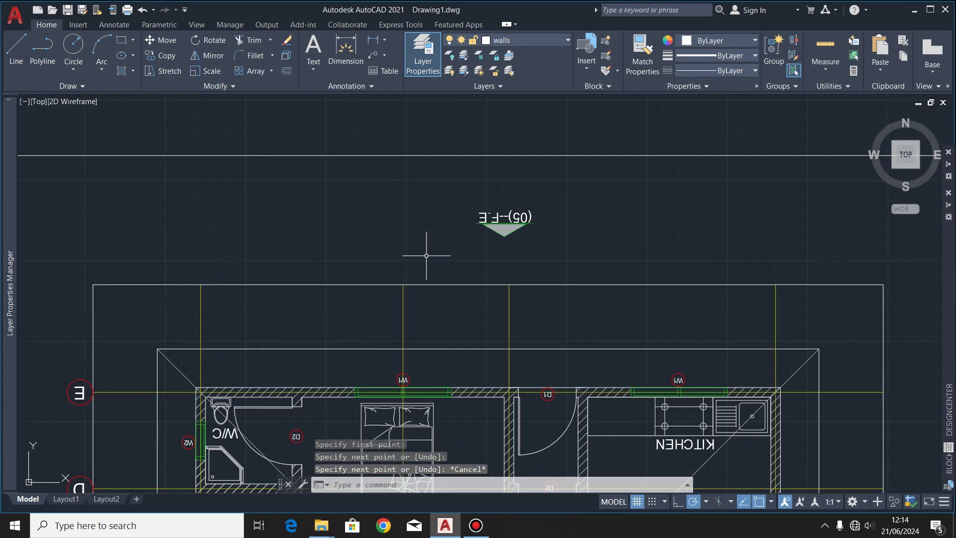
pyautogui.click(558, 205)
pyautogui.click(438, 234)
pyautogui.scroll(-2, 497, 162)
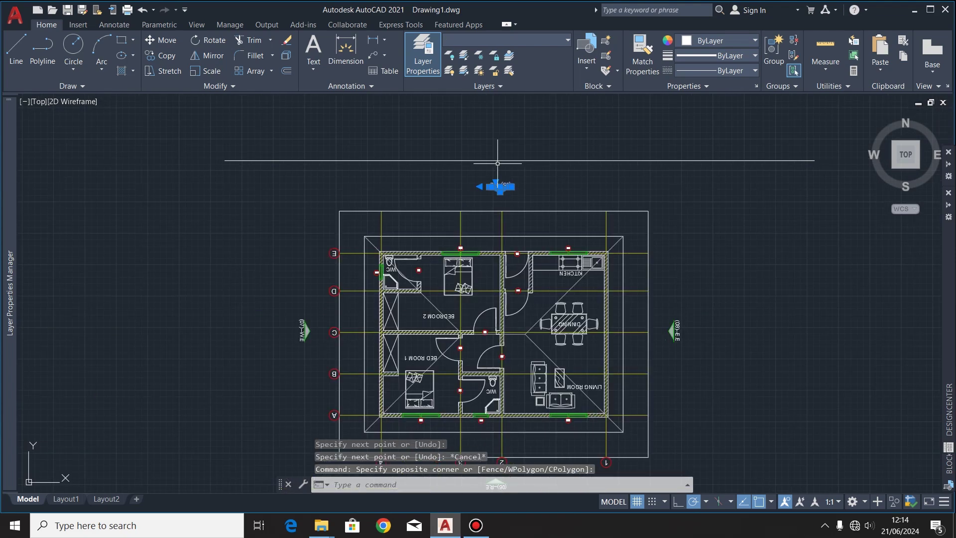
pyautogui.scroll(2, 728, 334)
pyautogui.scroll(-4, 656, 237)
pyautogui.click(652, 249)
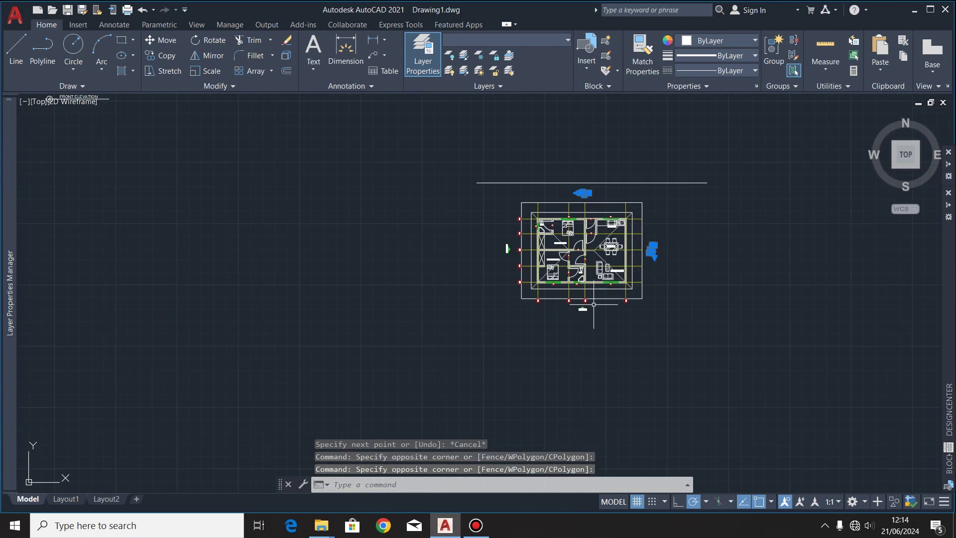
pyautogui.scroll(4, 593, 304)
pyautogui.press('Delete')
pyautogui.scroll(-2, 354, 192)
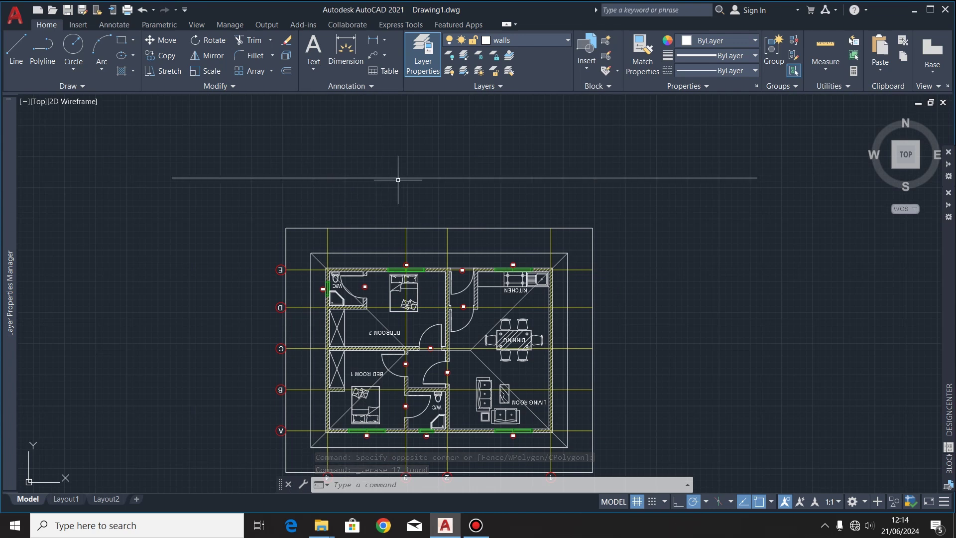
# Offset the horizontal line above the rotated plan upward by 100.
pyautogui.click(479, 155)
pyautogui.click(434, 212)
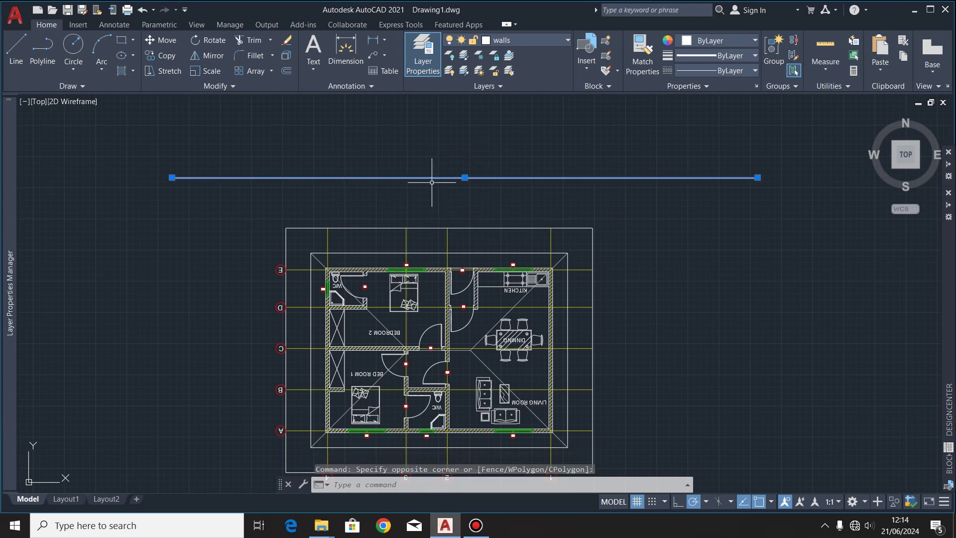
pyautogui.click(286, 72)
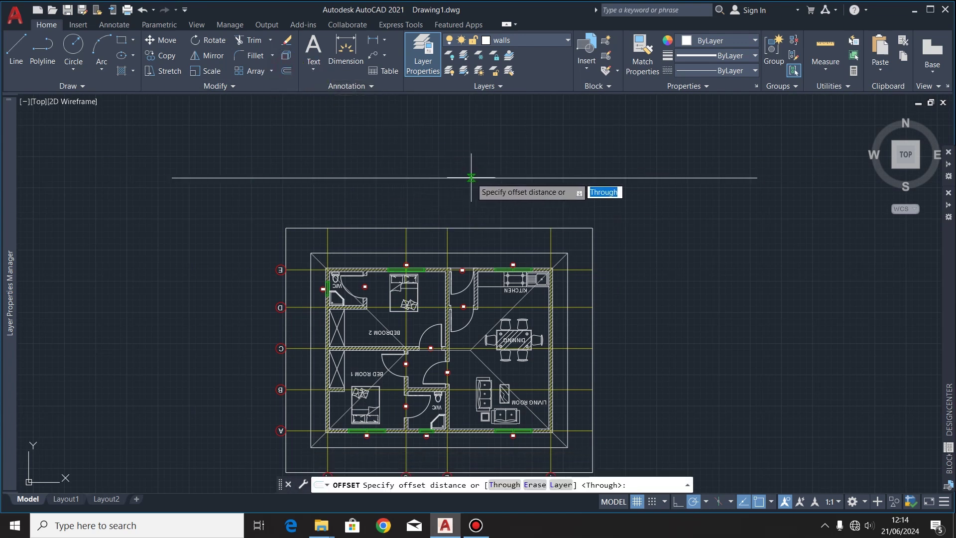
pyautogui.click(464, 177)
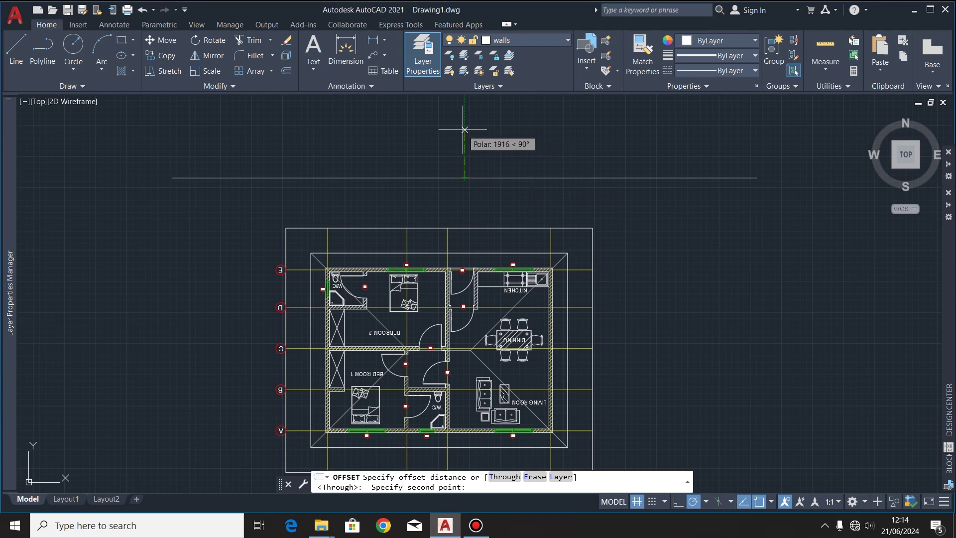
pyautogui.write('100')
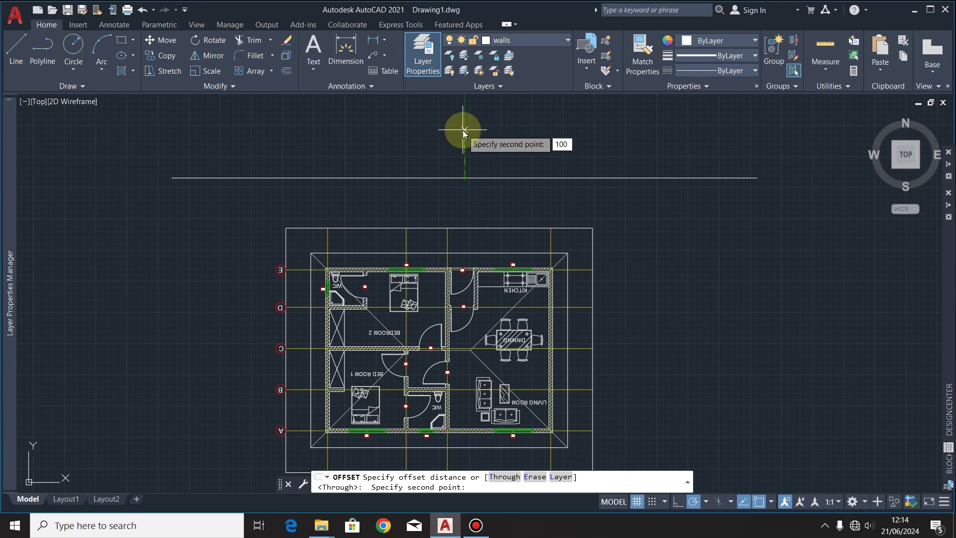
pyautogui.press('Return')
pyautogui.click(462, 130)
pyautogui.scroll(4, 462, 129)
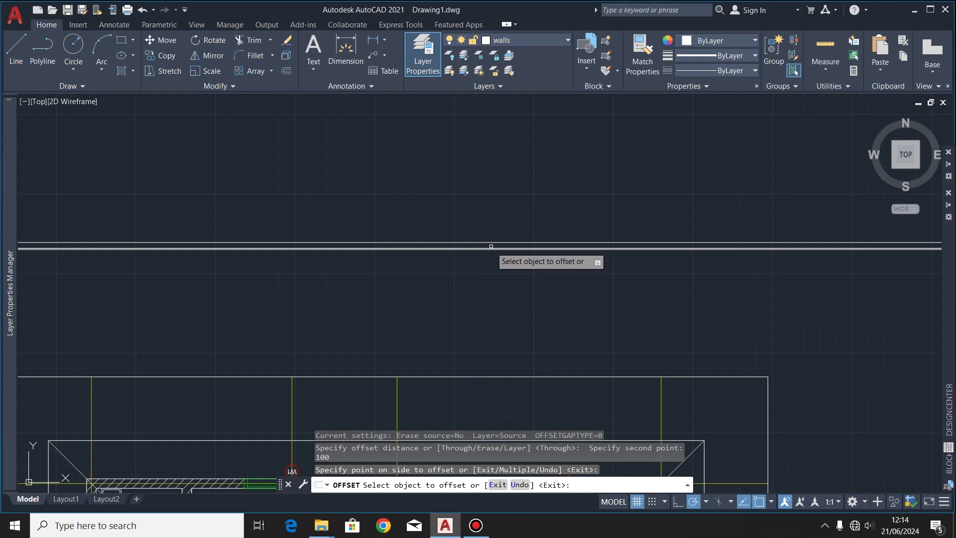
# Offset the upper line of the closely spaced pair upward by 900 and again by 3000.
pyautogui.click(491, 241)
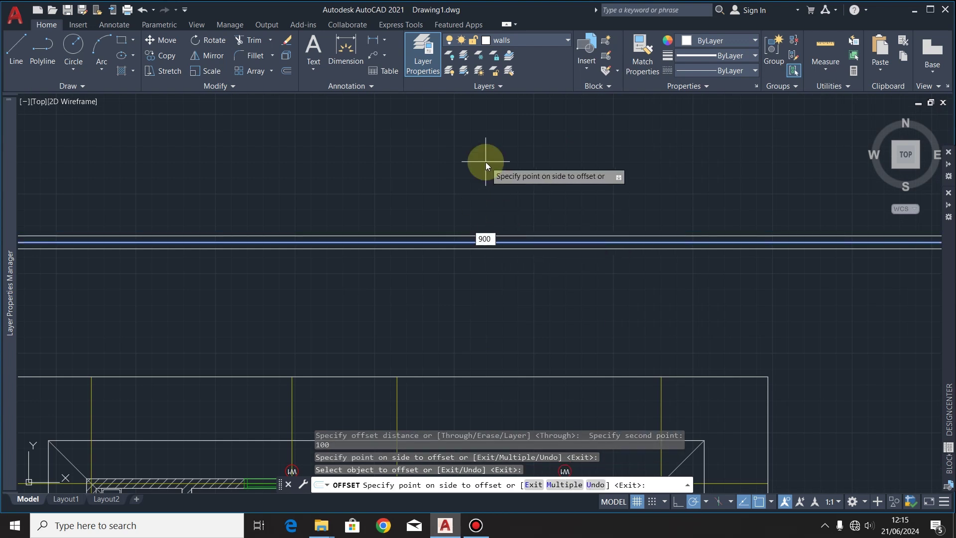
pyautogui.click(486, 162)
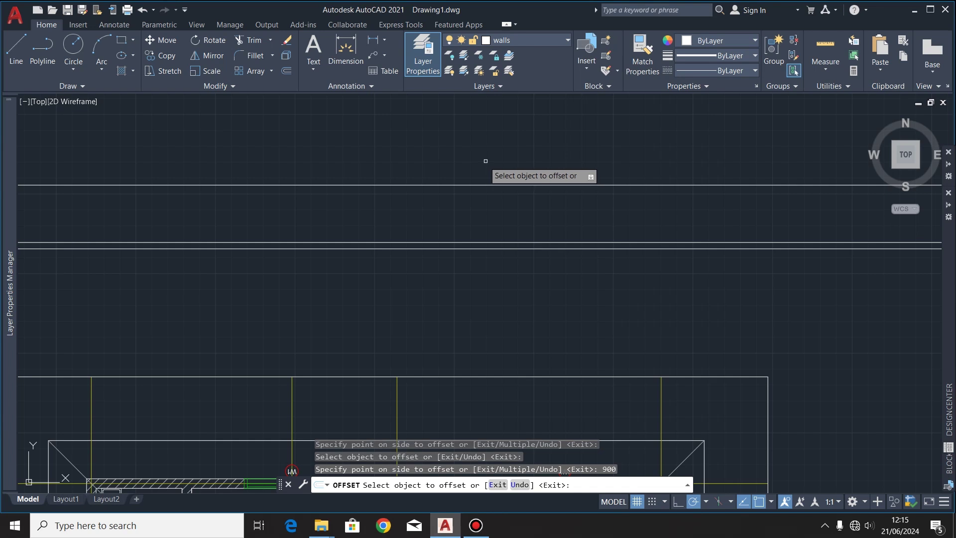
pyautogui.click(482, 242)
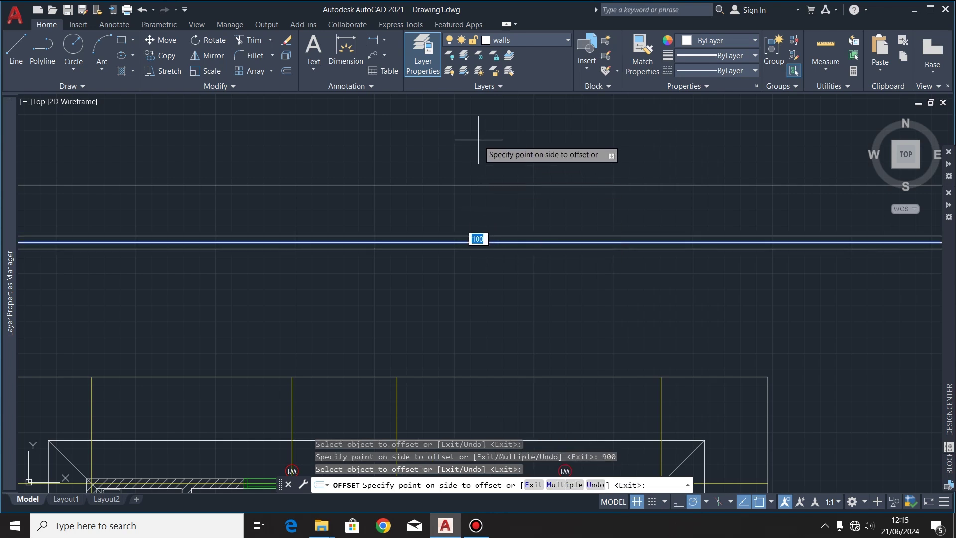
pyautogui.write('3000')
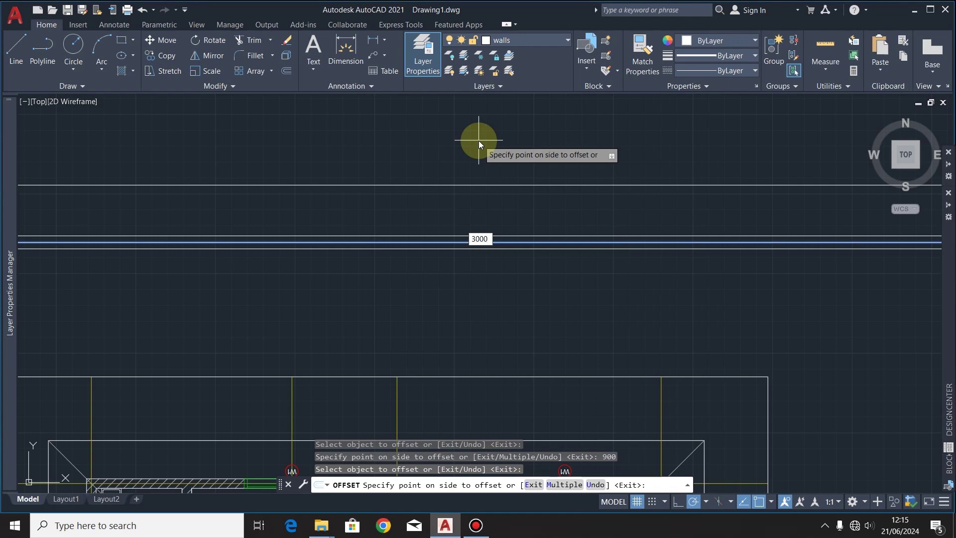
pyautogui.press('Return')
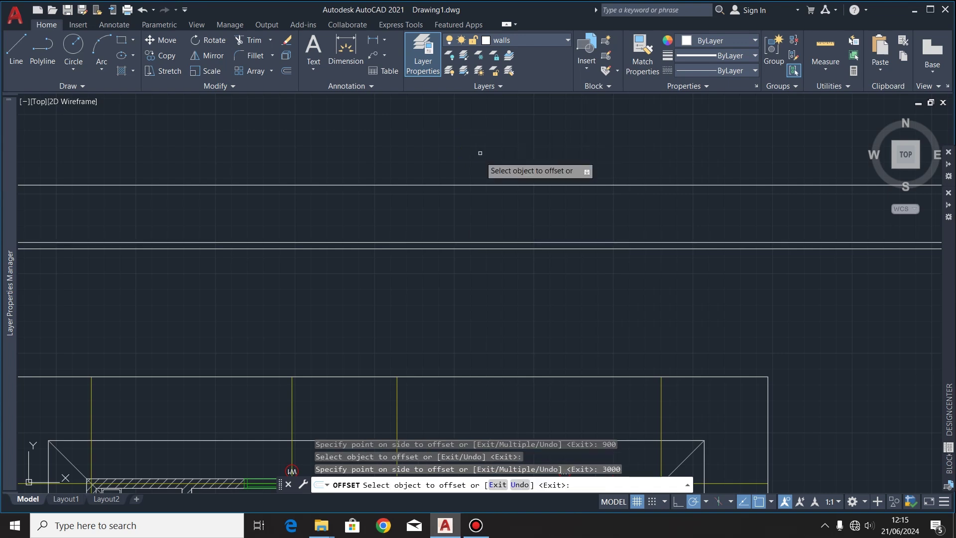
pyautogui.scroll(-4, 481, 208)
pyautogui.press('Return')
pyautogui.press('Return')
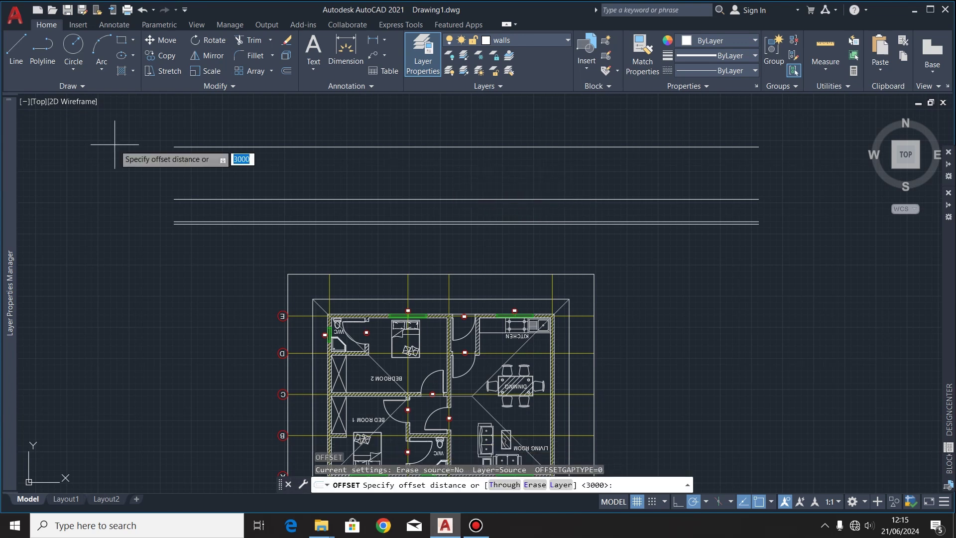
# Draw a vertical projection line from the roof outline's corner near grids A and 4 up past all the horizontal lines.
pyautogui.scroll(-2, 348, 189)
pyautogui.scroll(5, 344, 363)
pyautogui.scroll(-4, 321, 405)
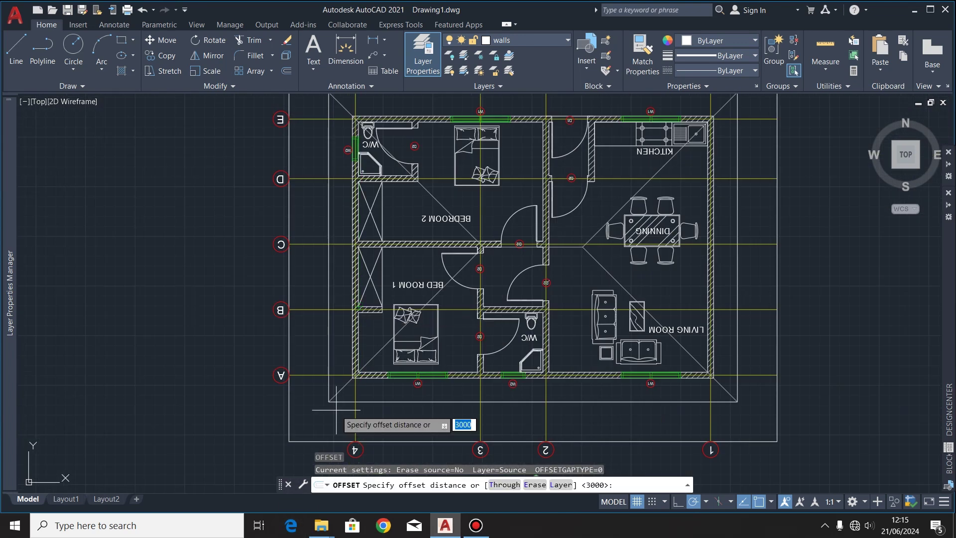
pyautogui.scroll(6, 309, 381)
pyautogui.click(306, 379)
pyautogui.scroll(-6, 303, 399)
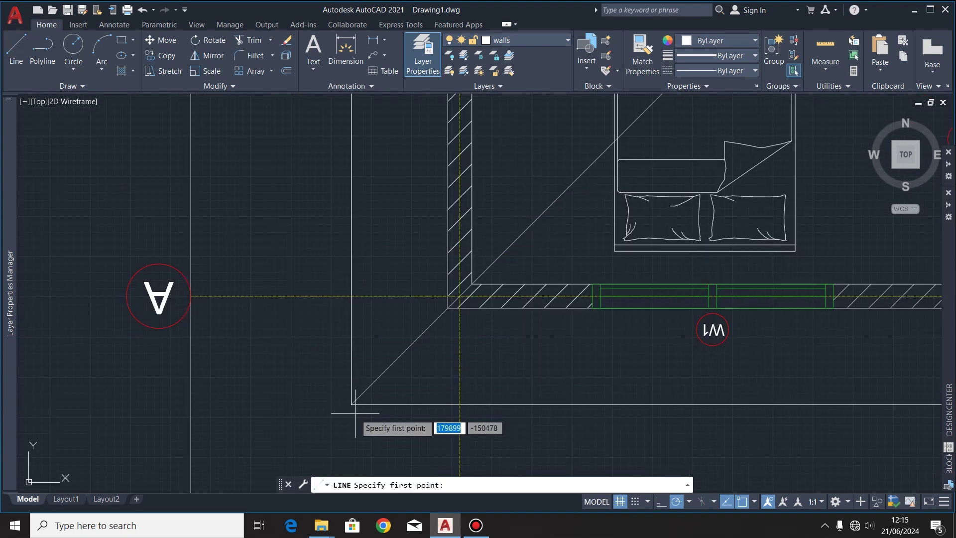
pyautogui.click(352, 403)
pyautogui.scroll(-5, 339, 428)
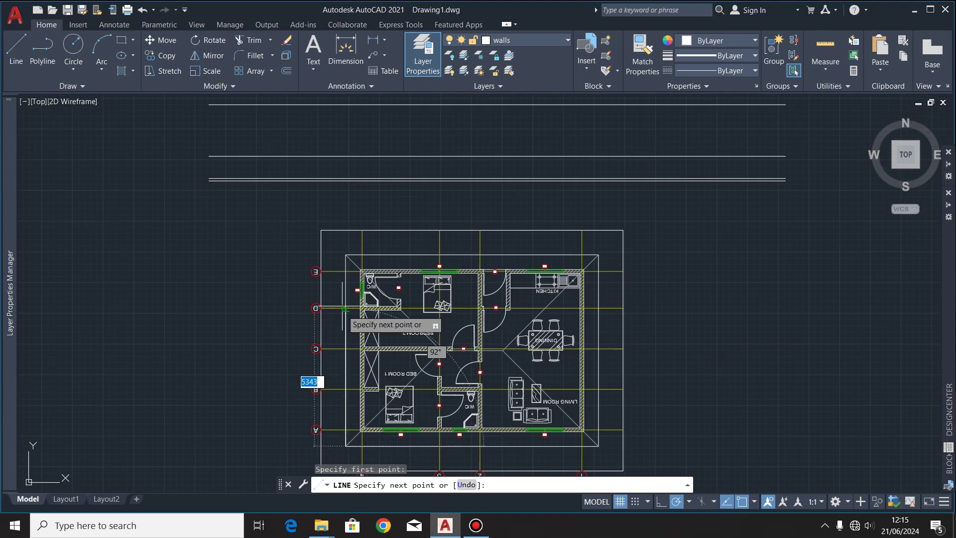
pyautogui.scroll(-2, 354, 261)
pyautogui.click(354, 126)
pyautogui.press('Escape')
# Copy the vertical projection line from the roof corner to both outer wall corners, every grid A window edge and the opposite roof corner.
pyautogui.click(334, 180)
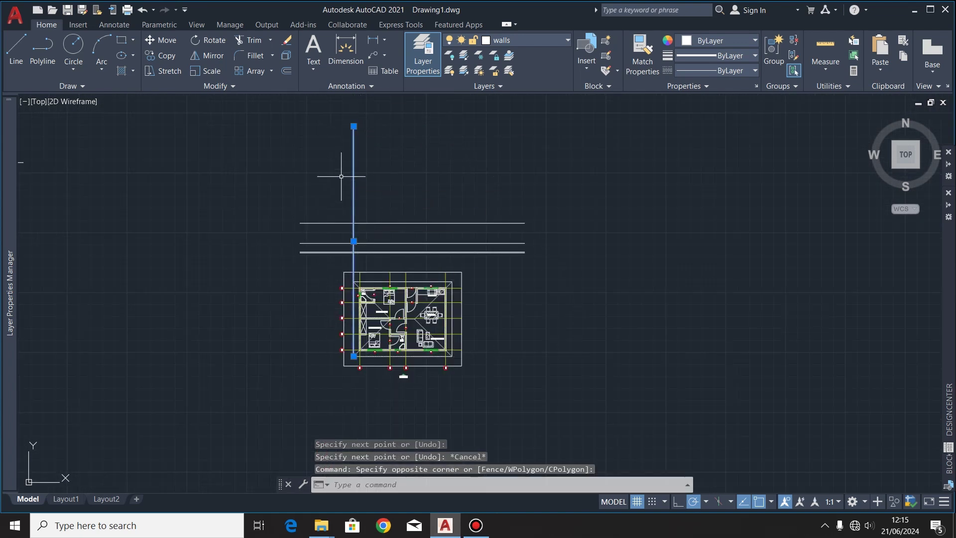
pyautogui.click(165, 55)
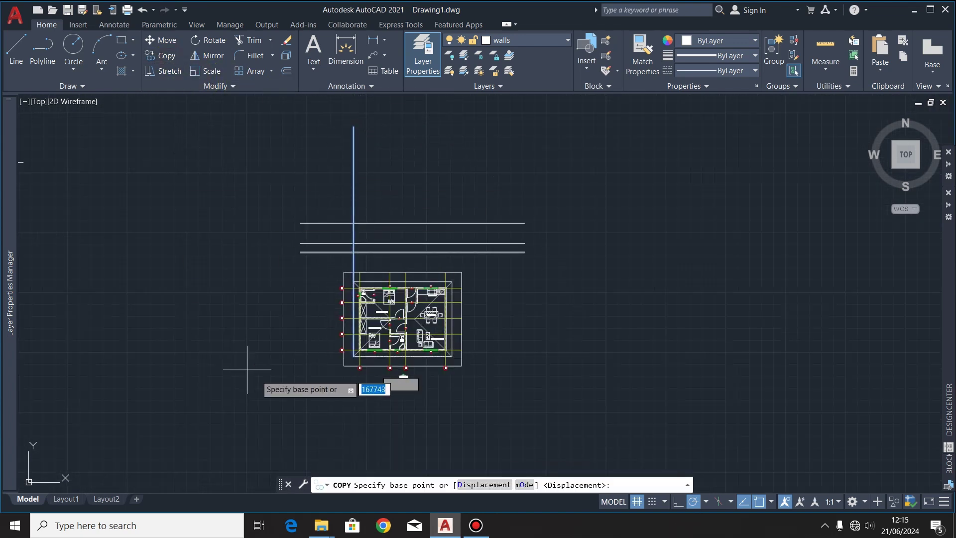
pyautogui.scroll(6, 367, 370)
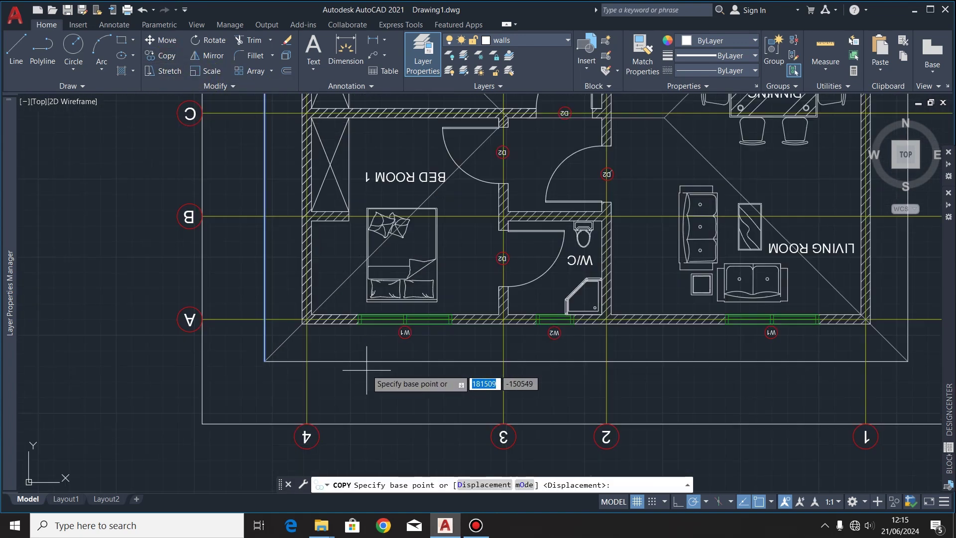
pyautogui.click(264, 361)
pyautogui.scroll(4, 302, 321)
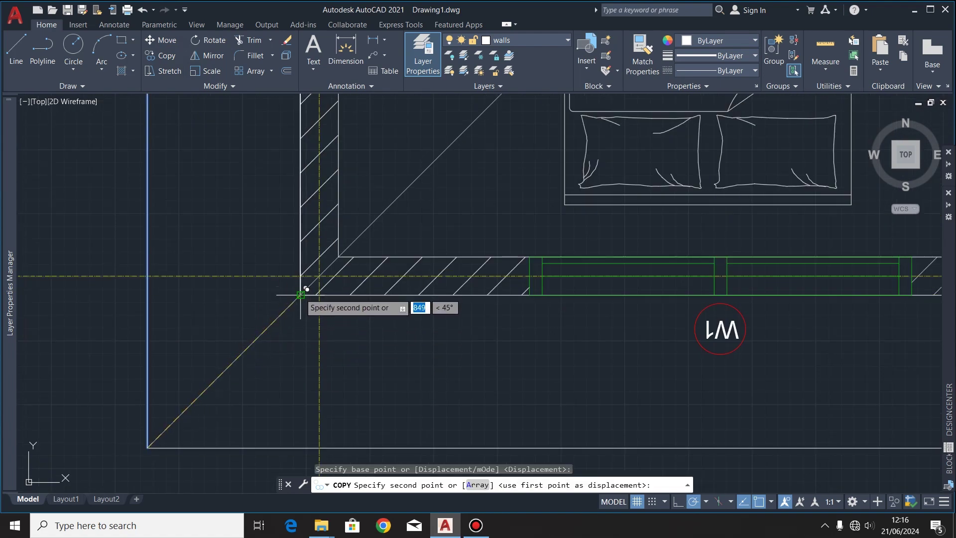
pyautogui.scroll(3, 301, 295)
pyautogui.click(406, 313)
pyautogui.click(405, 314)
pyautogui.scroll(-5, 284, 354)
pyautogui.scroll(5, 379, 313)
pyautogui.click(379, 314)
pyautogui.scroll(2, 425, 373)
pyautogui.scroll(2, 398, 305)
pyautogui.click(399, 305)
pyautogui.scroll(-4, 448, 383)
pyautogui.scroll(4, 438, 284)
pyautogui.scroll(-6, 472, 343)
pyautogui.scroll(8, 473, 342)
pyautogui.scroll(-6, 521, 364)
pyautogui.scroll(-2, 550, 445)
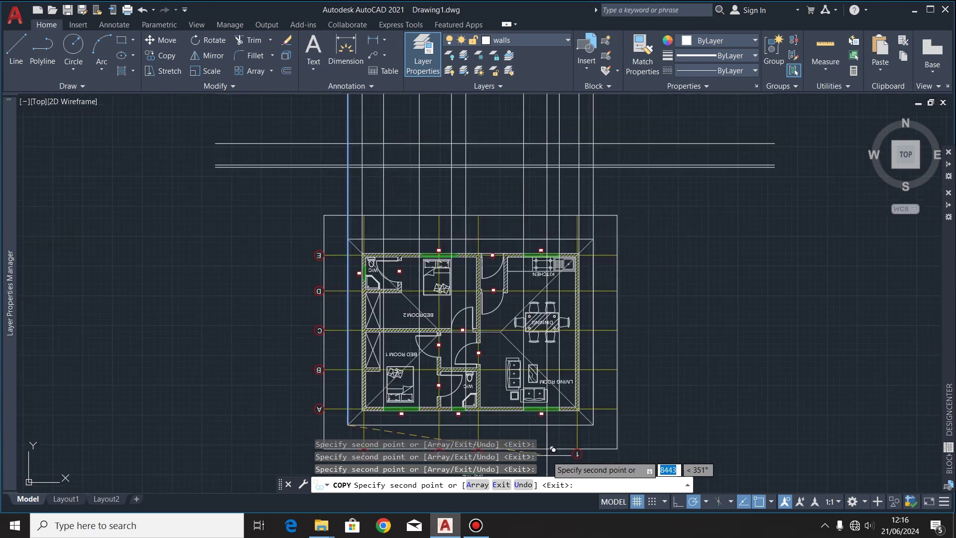
pyautogui.press('Escape')
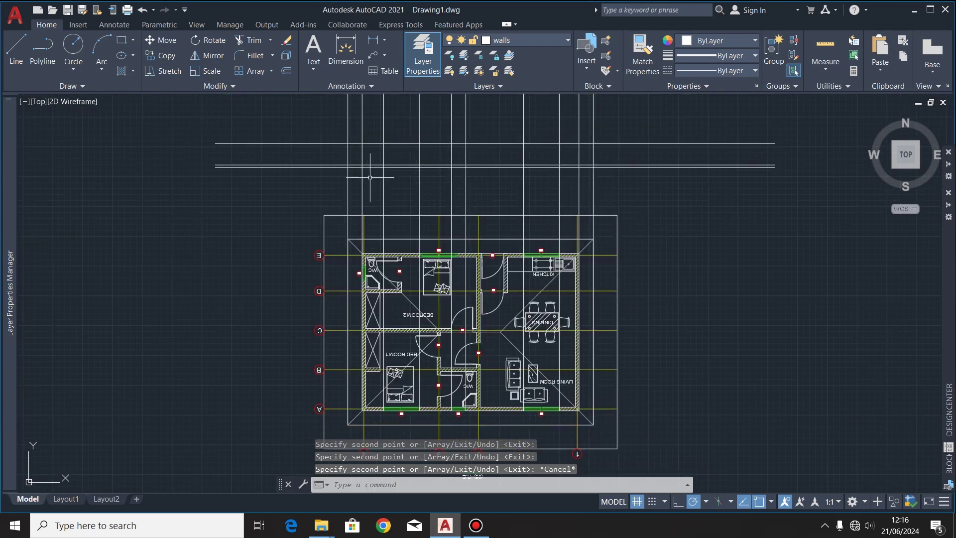
# Examine the projection lines against the W1 and W2 windows along grid A and the horizontal level lines above the plan.
pyautogui.moveTo(433, 220); pyautogui.dragTo(429, 272, button='middle')
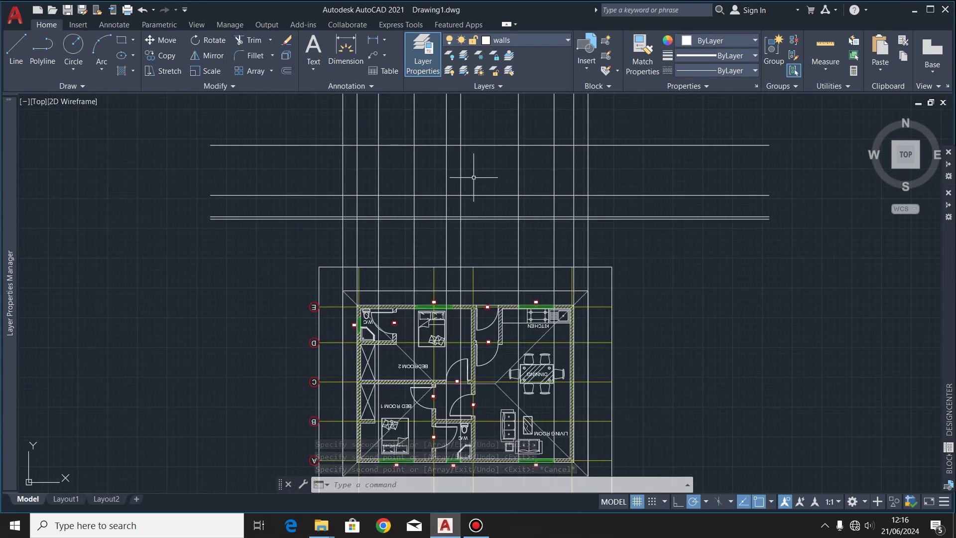
pyautogui.scroll(-4, 438, 156)
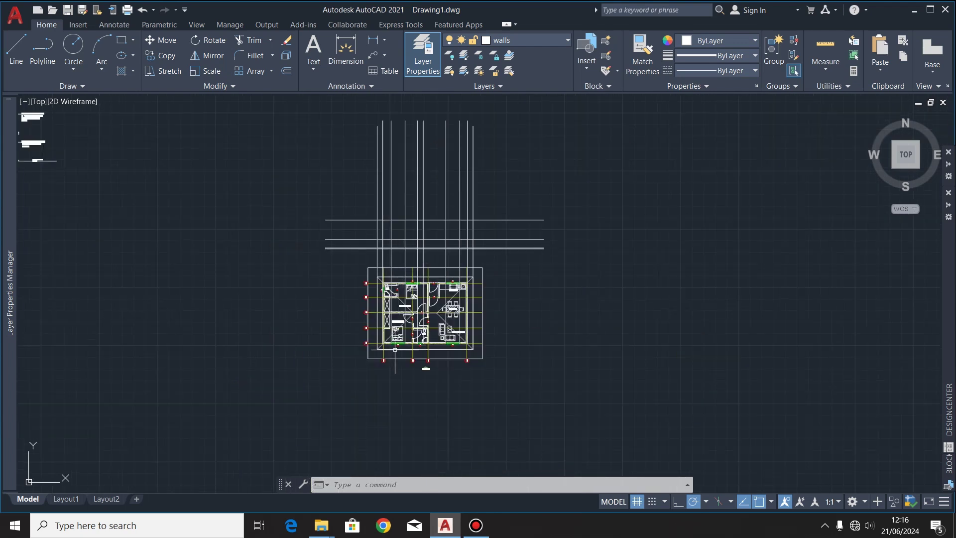
pyautogui.scroll(5, 395, 350)
pyautogui.scroll(-3, 648, 361)
pyautogui.scroll(10, 319, 395)
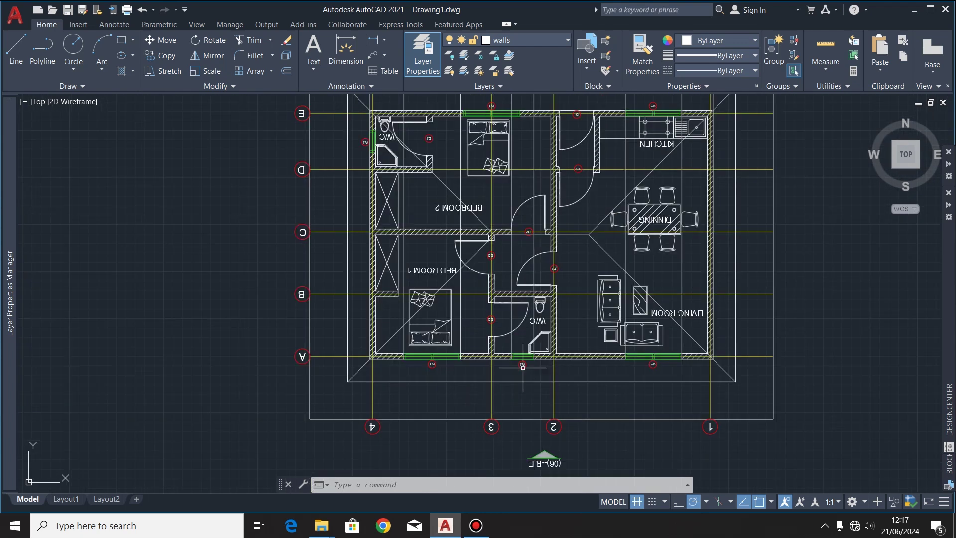
pyautogui.scroll(-4, 238, 369)
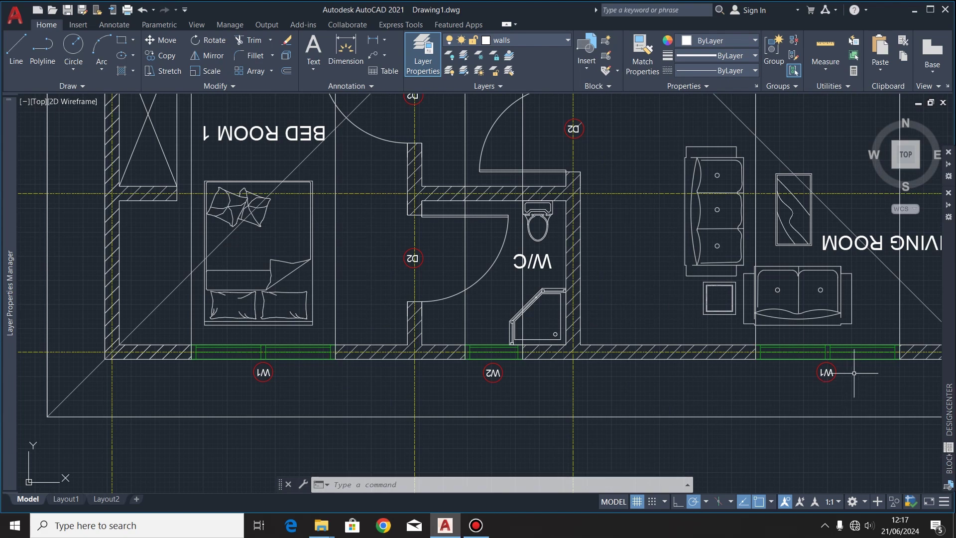
pyautogui.scroll(6, 495, 381)
pyautogui.scroll(-4, 493, 367)
pyautogui.scroll(-8, 503, 385)
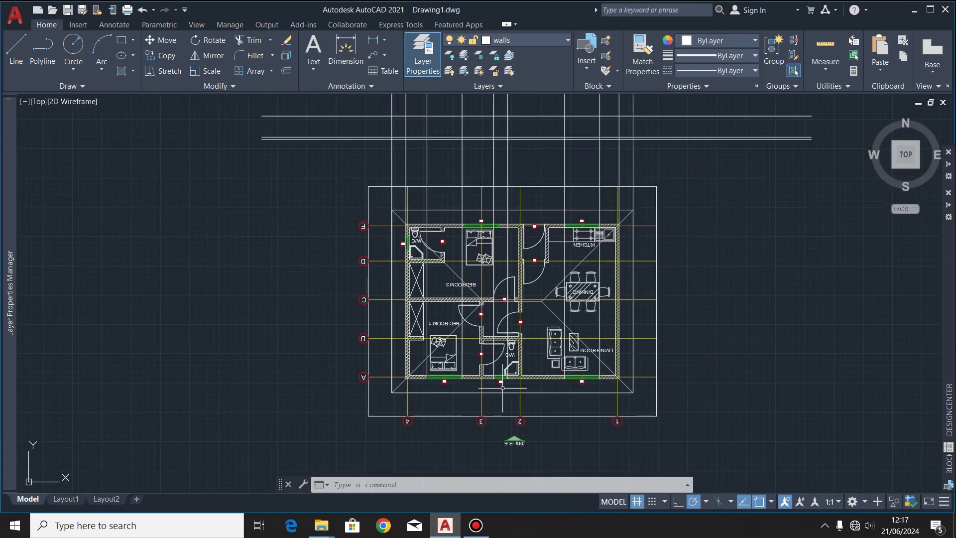
pyautogui.scroll(2, 430, 175)
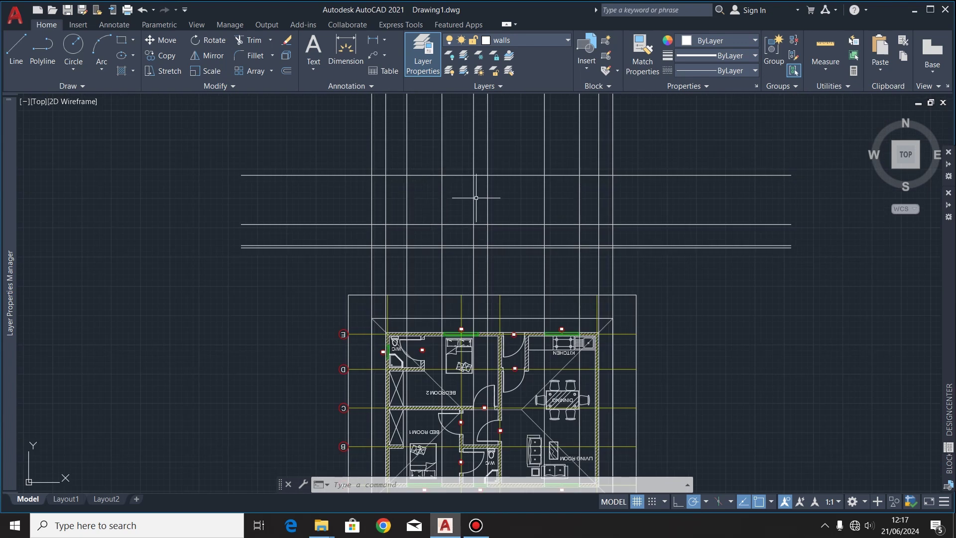
pyautogui.scroll(2, 589, 204)
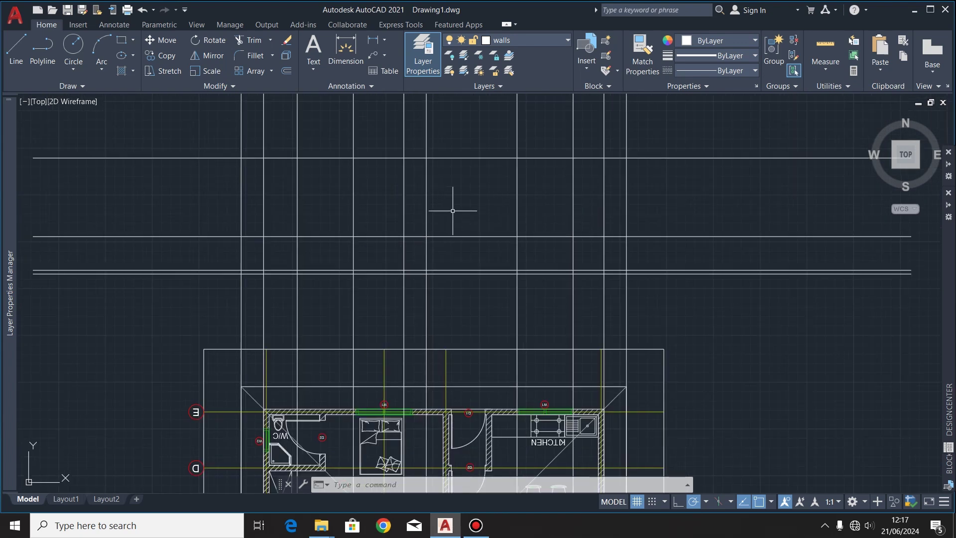
pyautogui.scroll(-2, 449, 191)
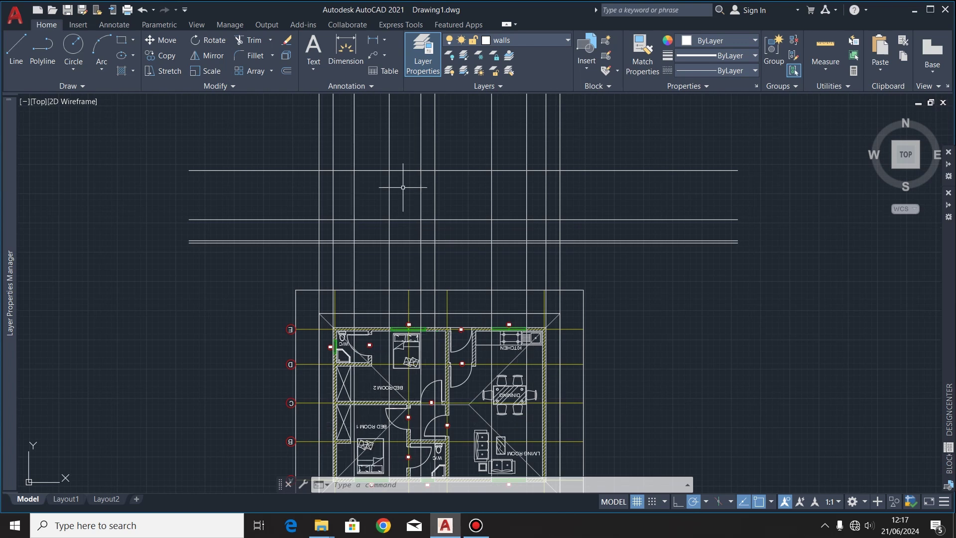
pyautogui.scroll(2, 411, 195)
pyautogui.scroll(-4, 407, 203)
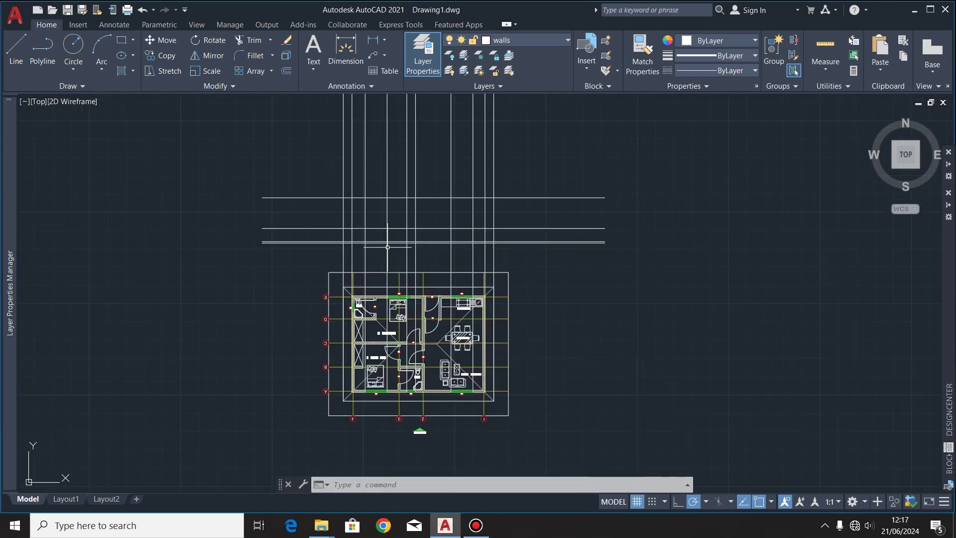
pyautogui.scroll(2, 390, 193)
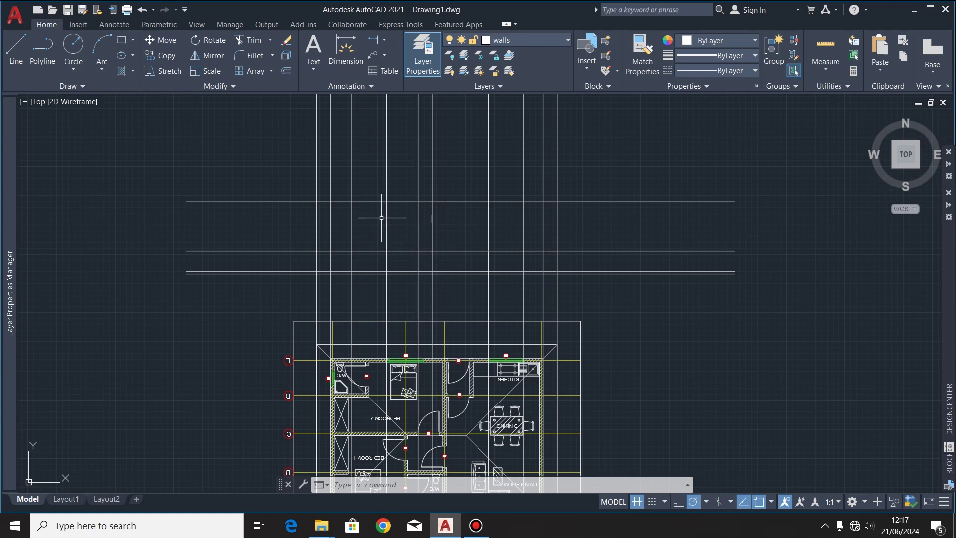
# Copy the front elevation's W1 window left of door D1, by its lower-left corner, onto the 900 sill line at the Bed Room 1 window's left projection line.
pyautogui.scroll(-5, 408, 349)
pyautogui.scroll(6, 424, 324)
pyautogui.scroll(2, 416, 273)
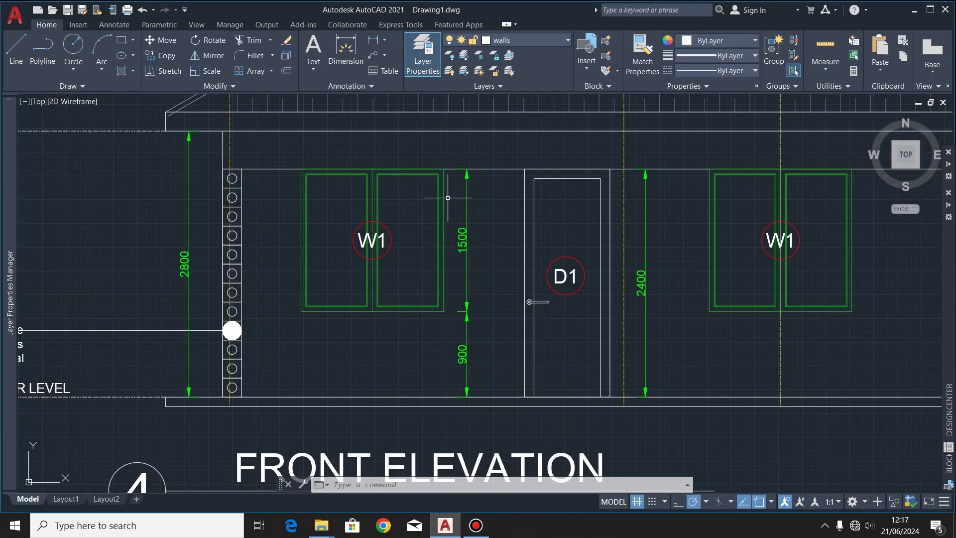
pyautogui.scroll(4, 397, 177)
pyautogui.click(401, 159)
pyautogui.scroll(-4, 405, 156)
pyautogui.scroll(2, 448, 171)
pyautogui.scroll(2, 443, 165)
pyautogui.click(443, 182)
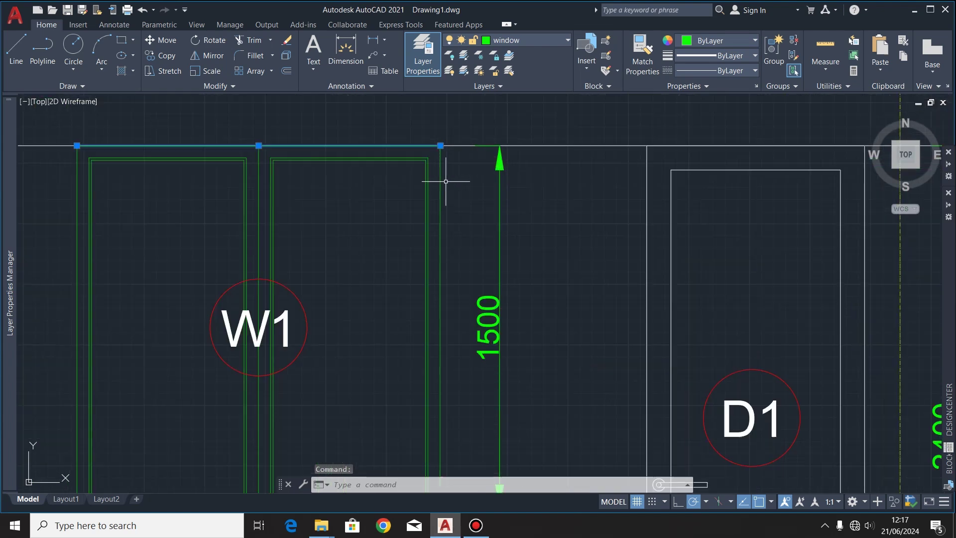
pyautogui.scroll(-4, 410, 319)
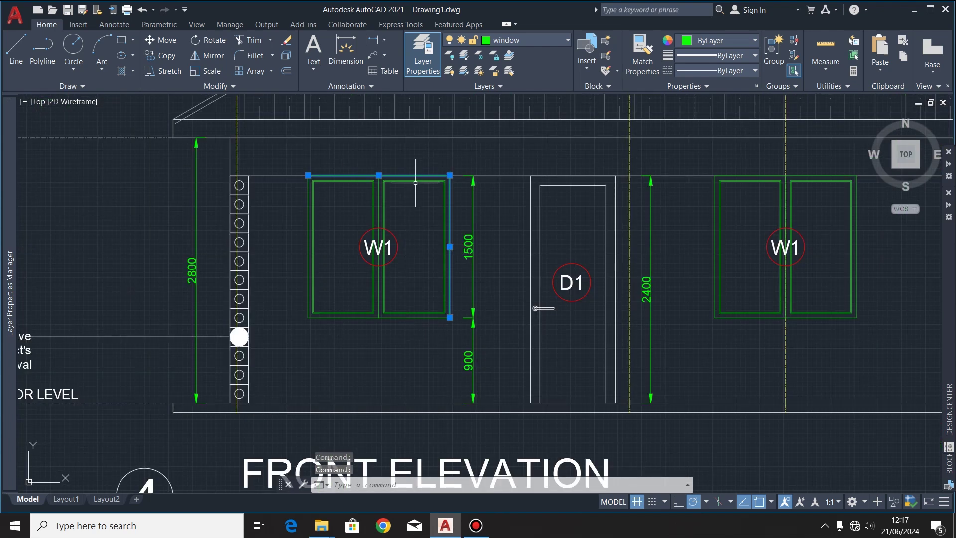
pyautogui.scroll(4, 415, 183)
pyautogui.click(491, 160)
pyautogui.click(438, 202)
pyautogui.scroll(-4, 438, 203)
pyautogui.scroll(6, 450, 308)
pyautogui.click(427, 317)
pyautogui.click(455, 341)
pyautogui.scroll(-4, 455, 341)
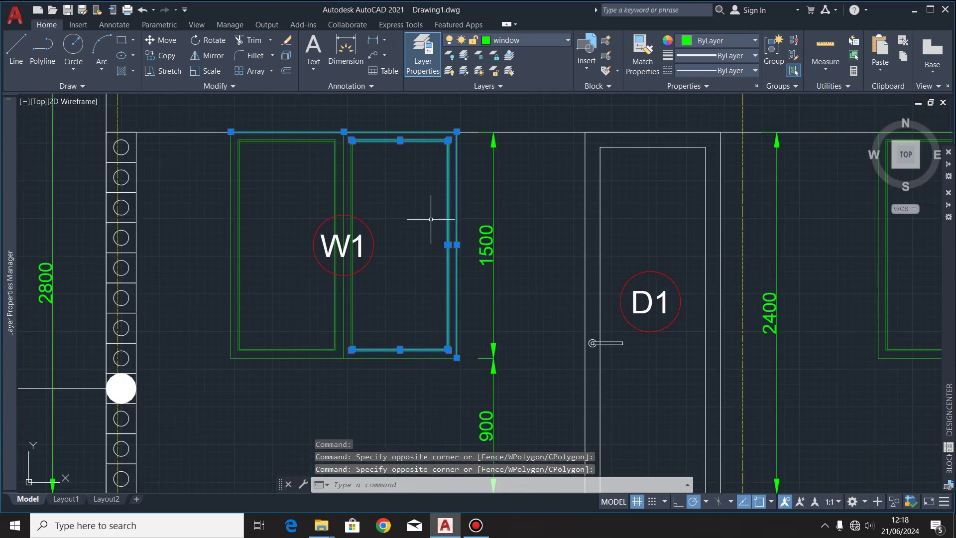
pyautogui.click(375, 140)
pyautogui.click(220, 383)
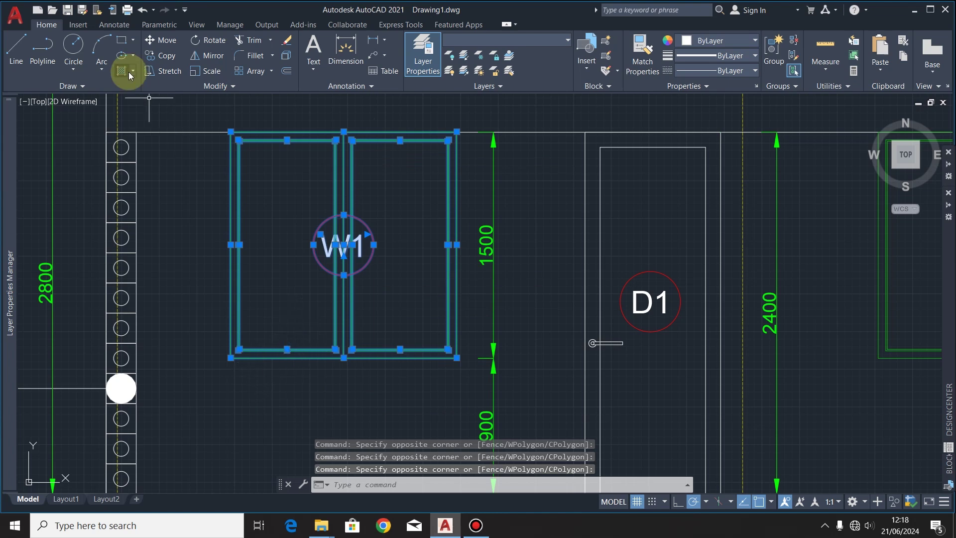
pyautogui.click(157, 55)
pyautogui.scroll(3, 209, 398)
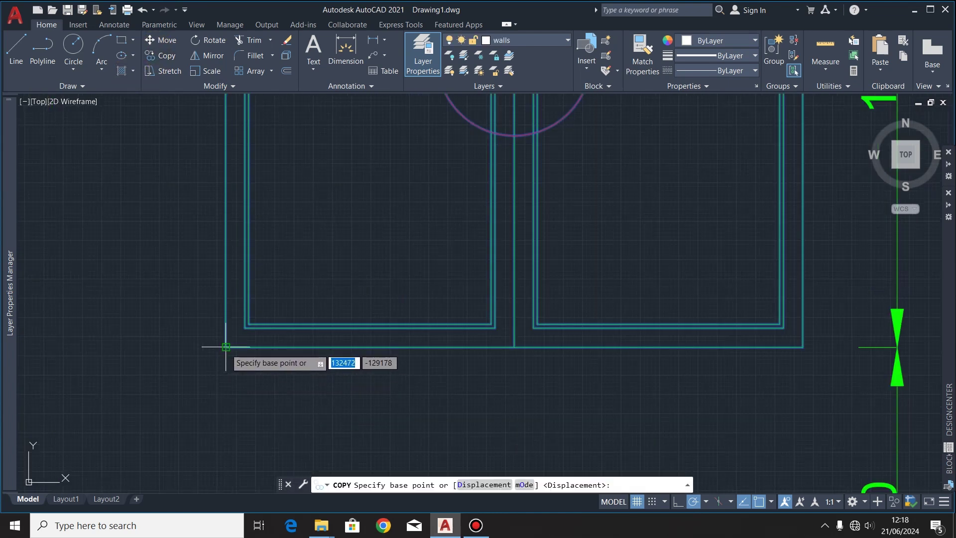
pyautogui.click(224, 347)
pyautogui.scroll(-5, 224, 347)
pyautogui.scroll(-5, 145, 318)
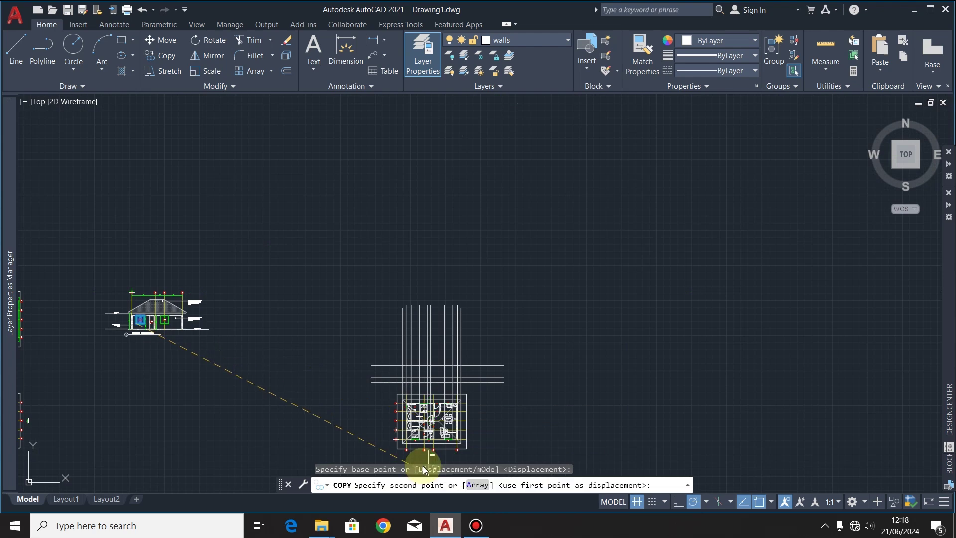
pyautogui.scroll(4, 423, 441)
pyautogui.scroll(6, 428, 438)
pyautogui.scroll(-4, 329, 435)
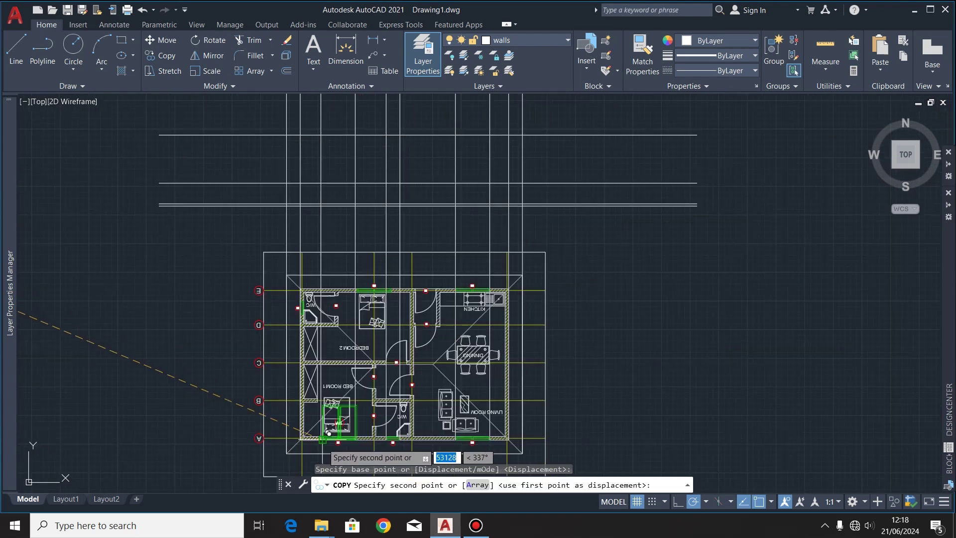
pyautogui.scroll(5, 329, 243)
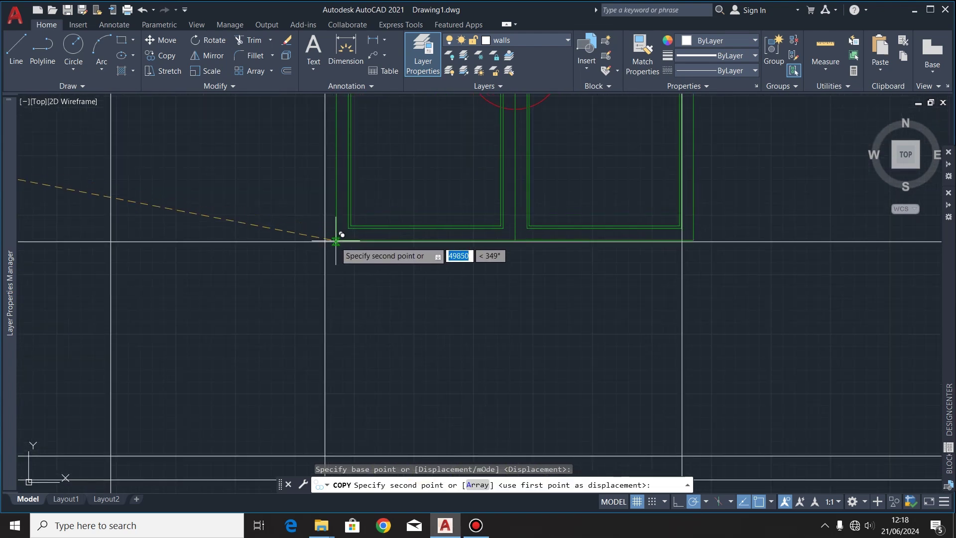
pyautogui.click(325, 242)
# Place a second copy of the W1 window on the 900 sill line at the living room window's left projection line.
pyautogui.scroll(-5, 328, 234)
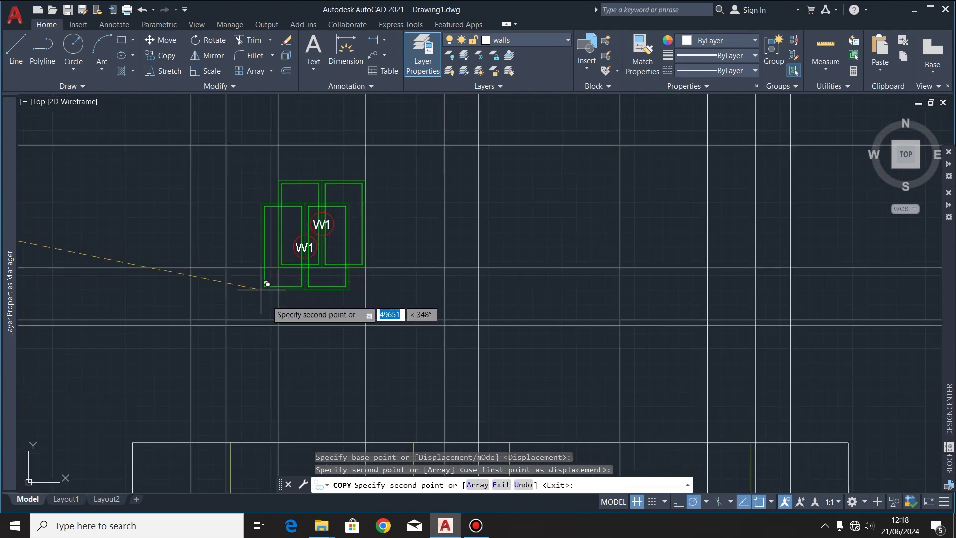
pyautogui.scroll(-2, 349, 230)
pyautogui.scroll(6, 438, 226)
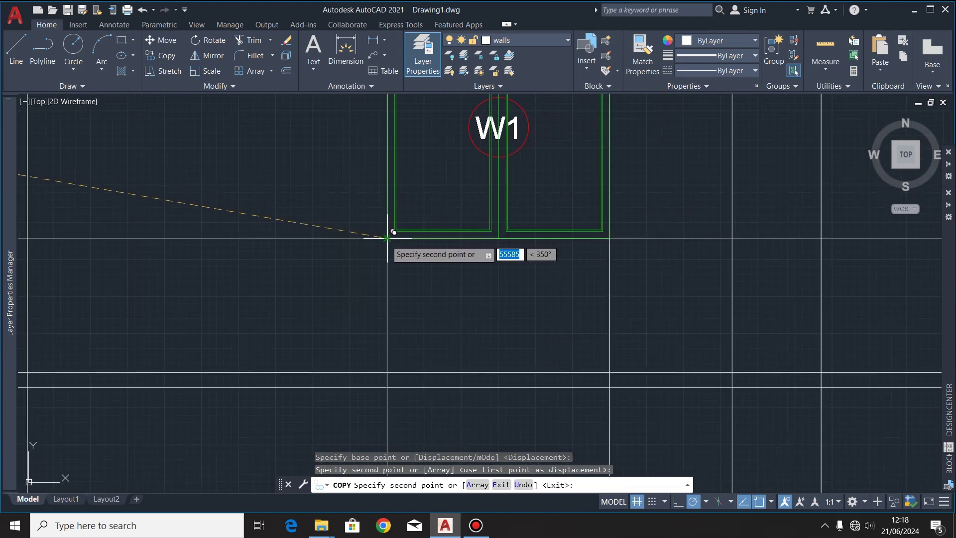
pyautogui.click(389, 237)
pyautogui.scroll(-4, 615, 238)
pyautogui.press('Escape')
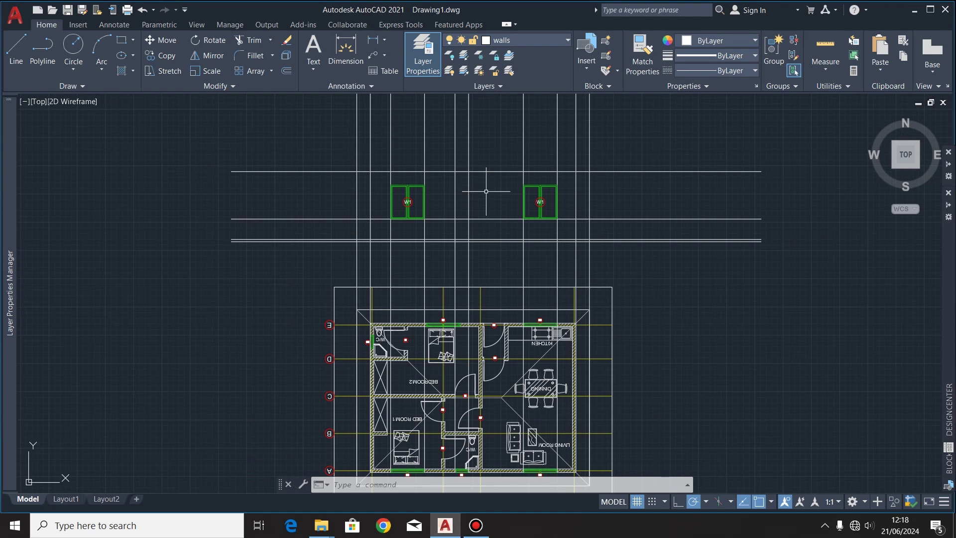
# Measure the width of the W2 window opening in the grid A wall of the rotated plan.
pyautogui.scroll(-3, 486, 196)
pyautogui.scroll(8, 463, 309)
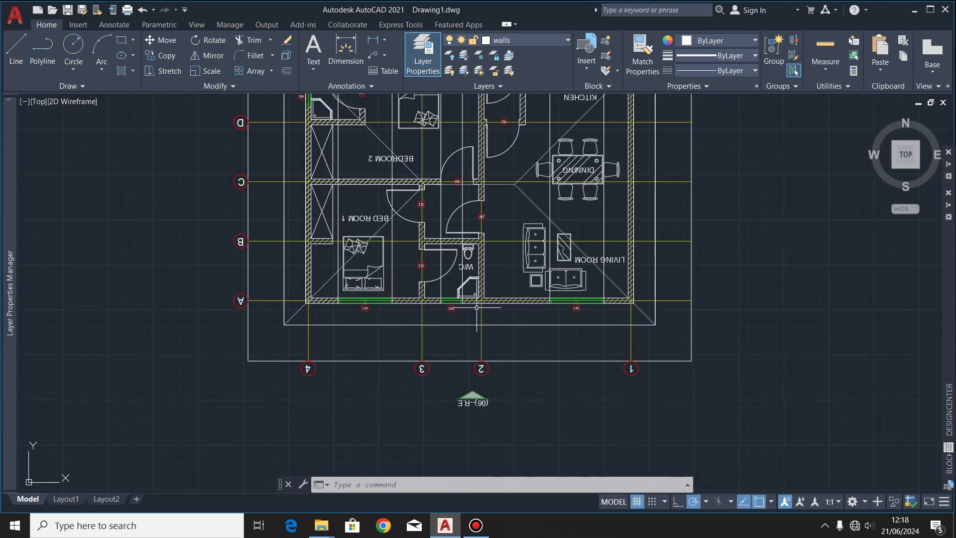
pyautogui.scroll(2, 461, 303)
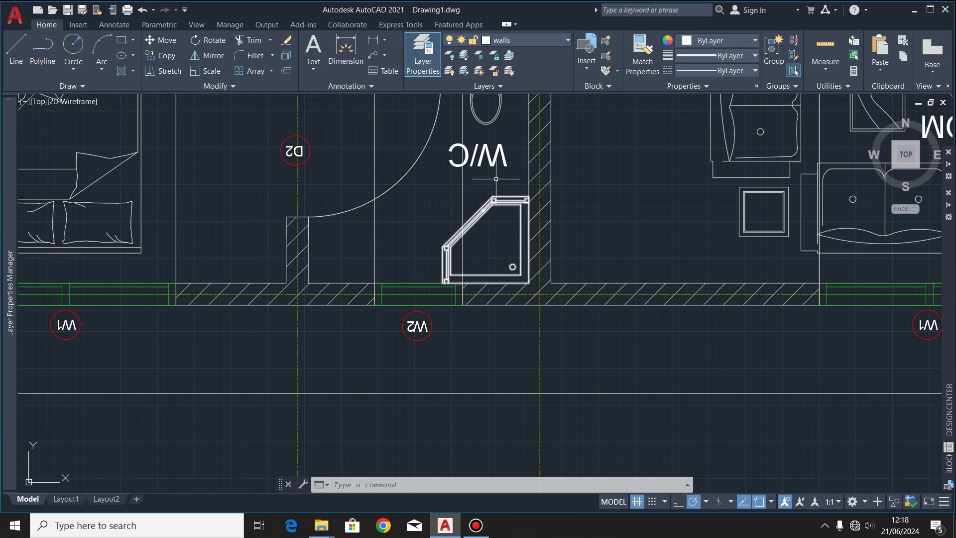
pyautogui.click(348, 51)
pyautogui.scroll(4, 409, 317)
pyautogui.click(319, 286)
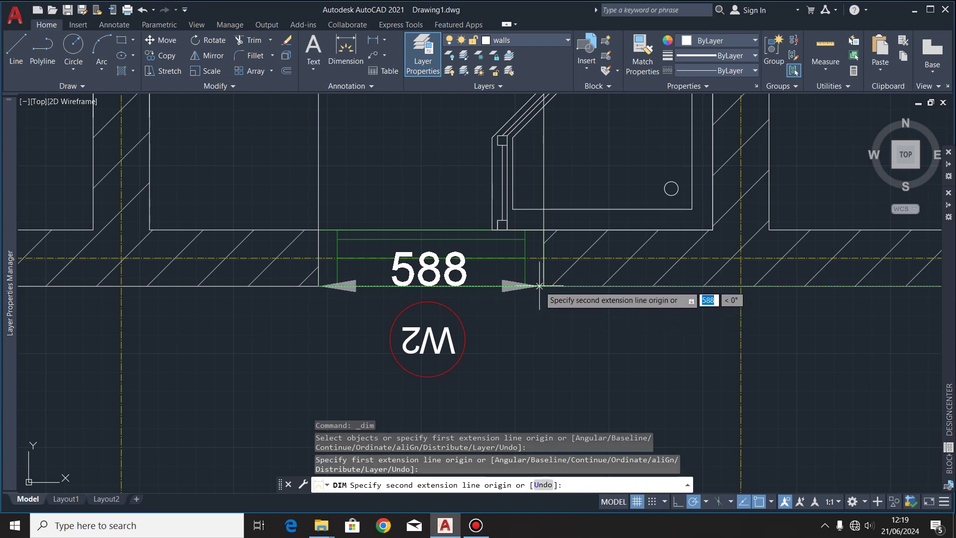
pyautogui.click(543, 287)
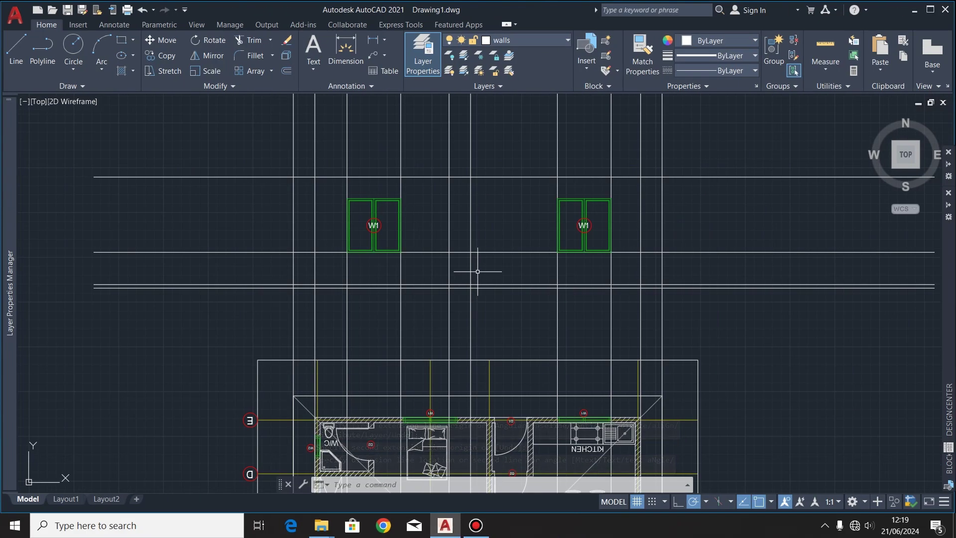
# Offset the upper line of the closely spaced horizontal pair upward by 1800.
pyautogui.scroll(2, 488, 283)
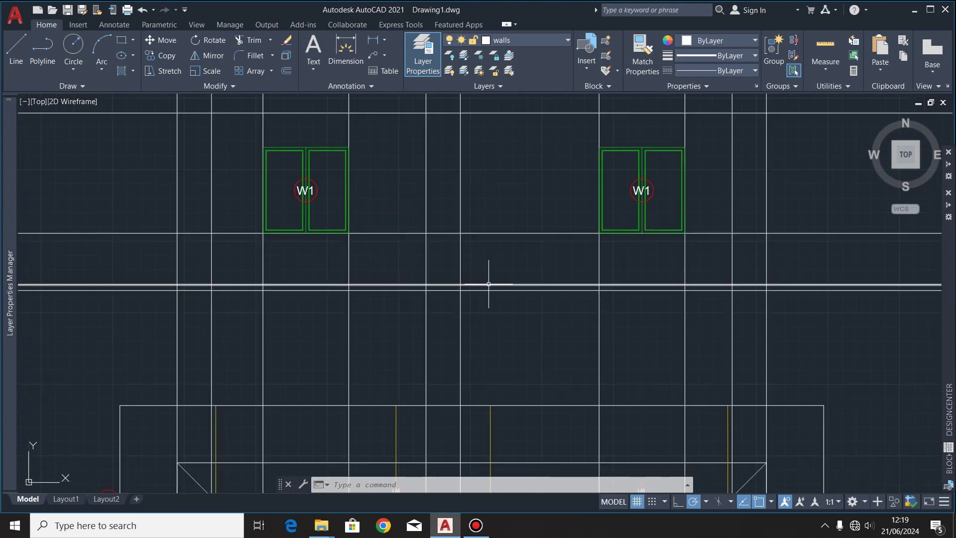
pyautogui.click(286, 70)
pyautogui.click(530, 284)
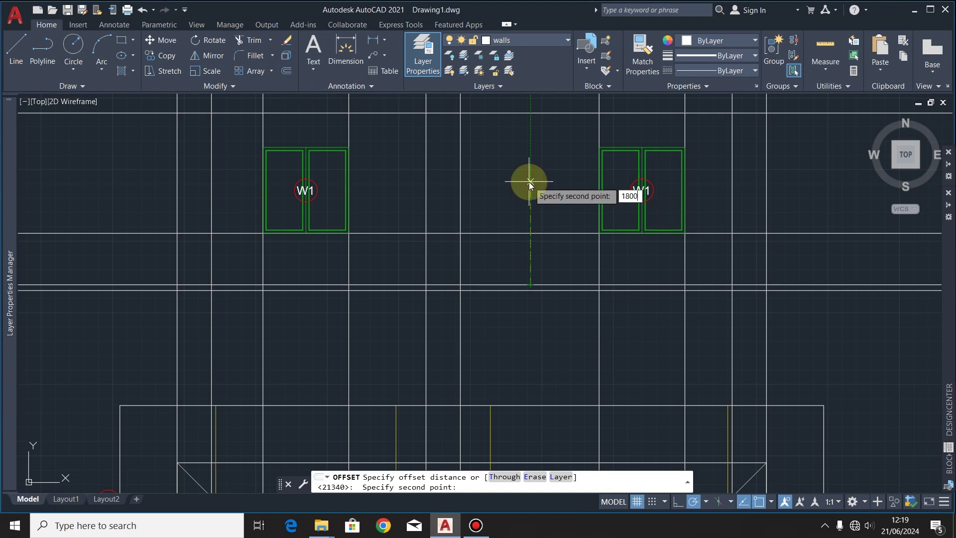
pyautogui.press('Return')
pyautogui.click(531, 191)
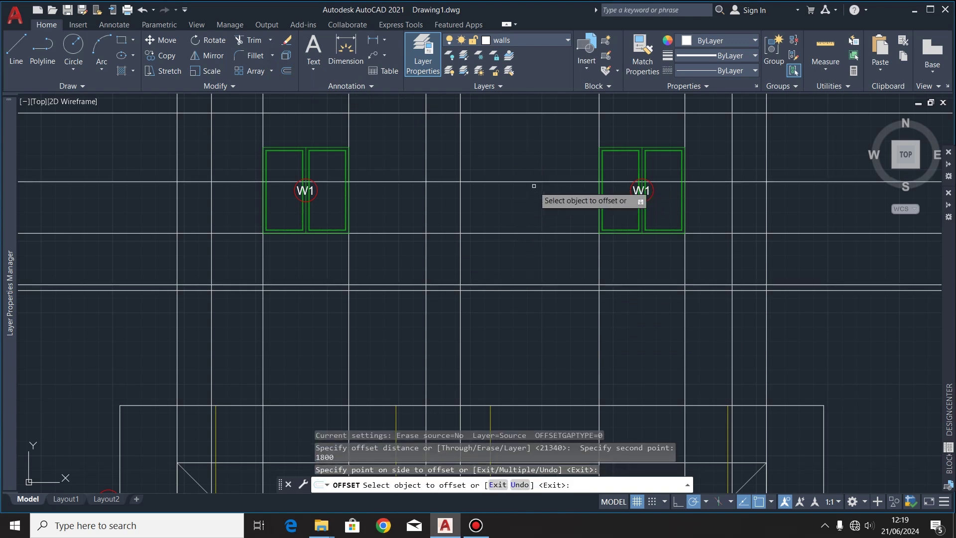
# Make window the current layer and draw a 600 by 600 rectangle in the empty space beside the rear elevation.
pyautogui.press('Escape')
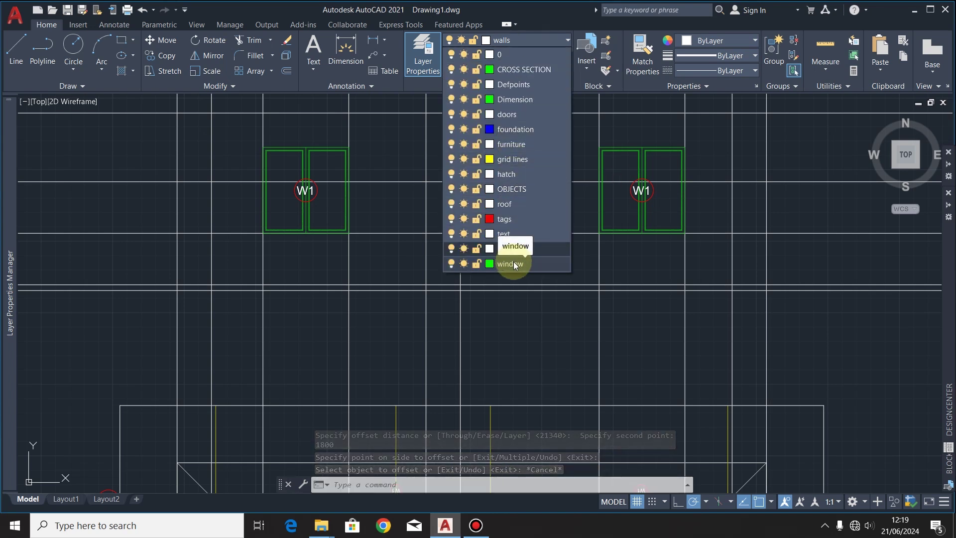
pyautogui.click(512, 263)
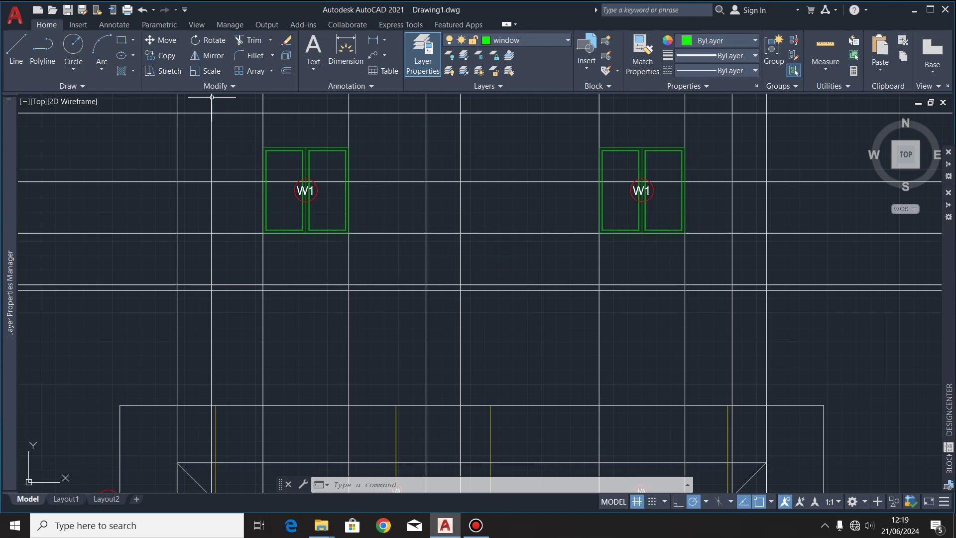
pyautogui.click(123, 41)
pyautogui.scroll(-4, 128, 144)
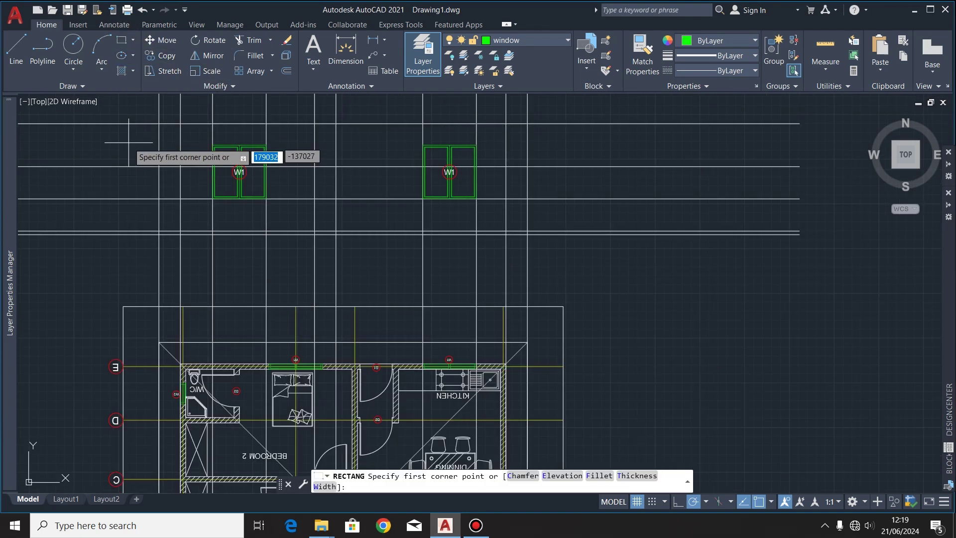
pyautogui.click(466, 230)
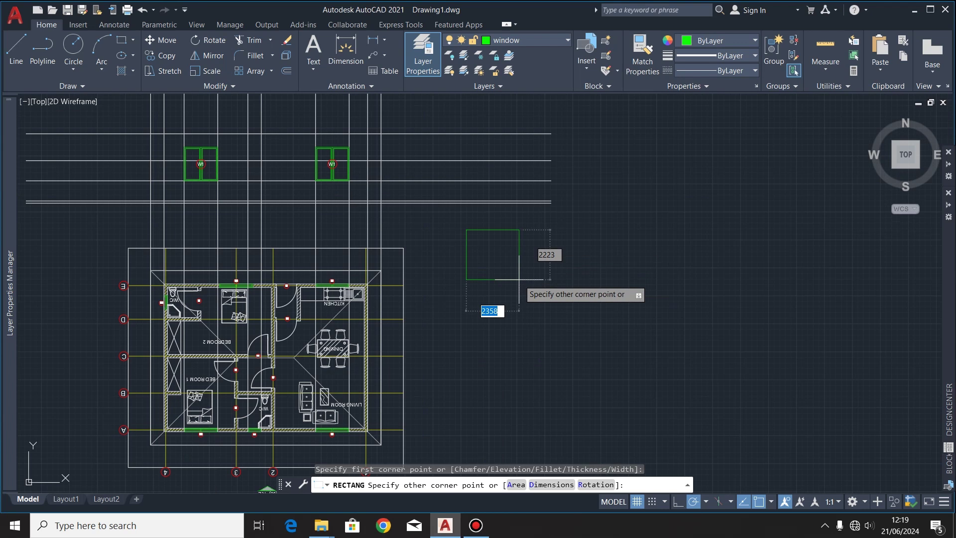
pyautogui.write('600')
pyautogui.press('Tab')
pyautogui.write('600')
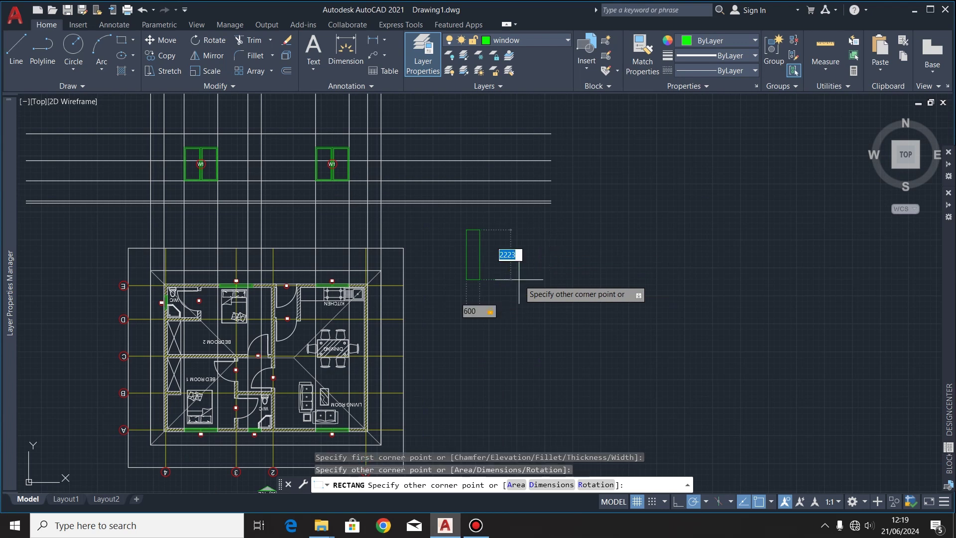
pyautogui.press('Return')
# Explode the 600 square and offset its top edge downward by 300.
pyautogui.scroll(8, 472, 219)
pyautogui.click(472, 219)
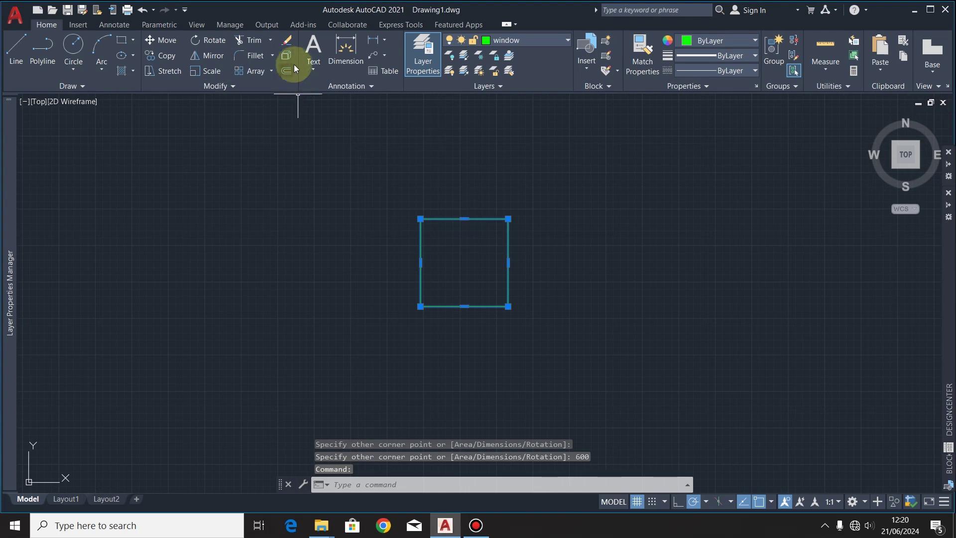
pyautogui.click(286, 56)
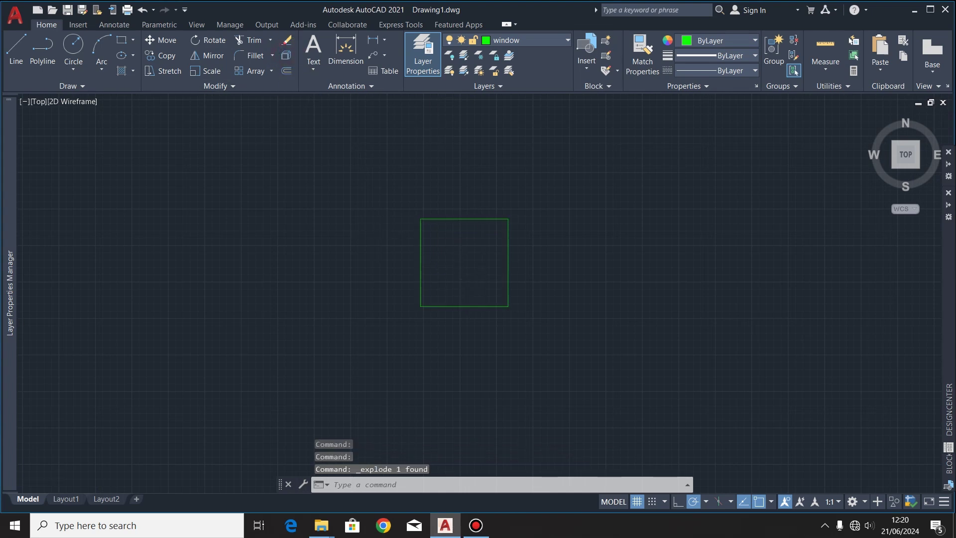
pyautogui.click(452, 189)
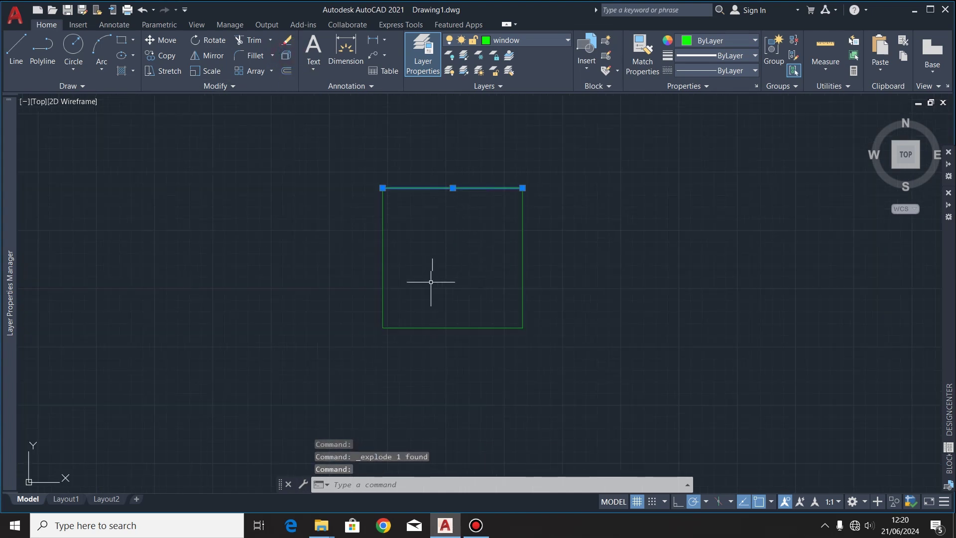
pyautogui.click(288, 72)
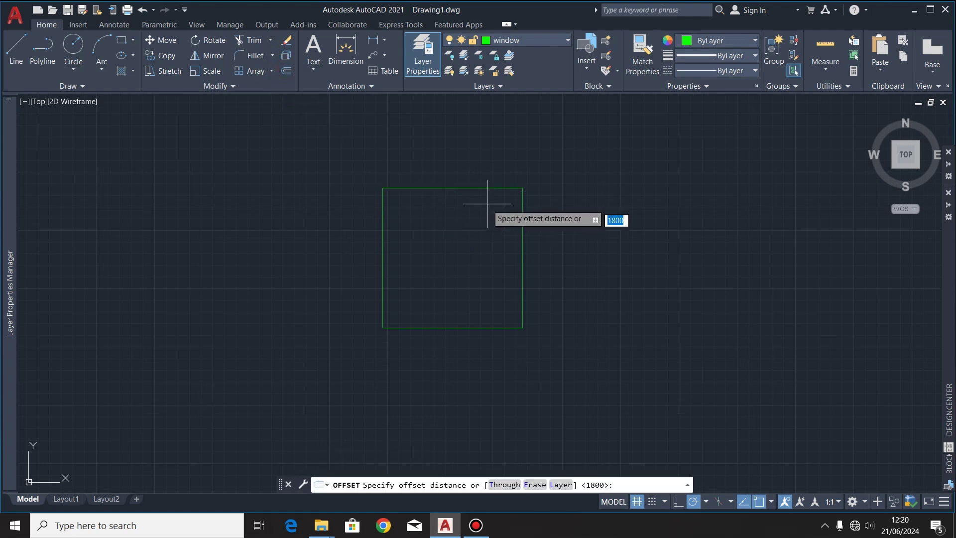
pyautogui.click(452, 188)
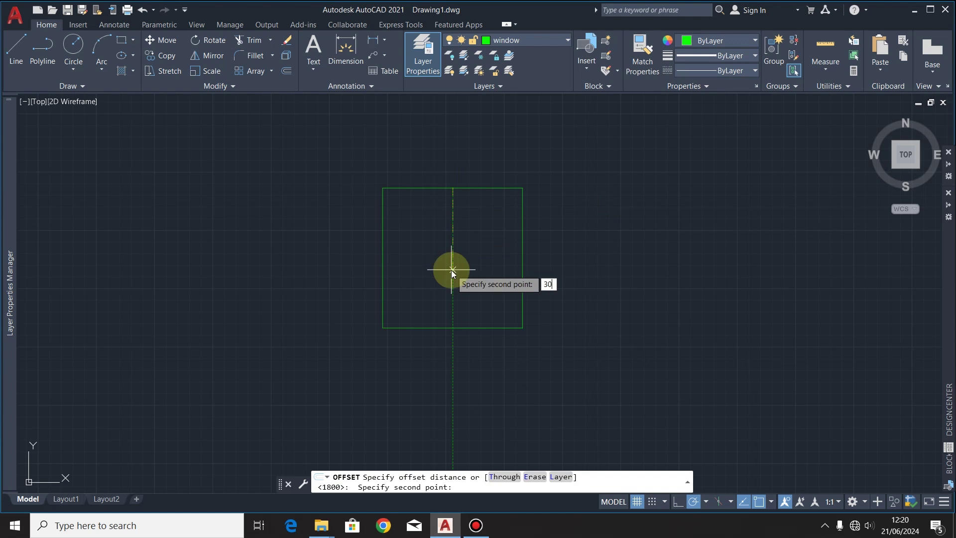
pyautogui.press('Return')
pyautogui.click(459, 263)
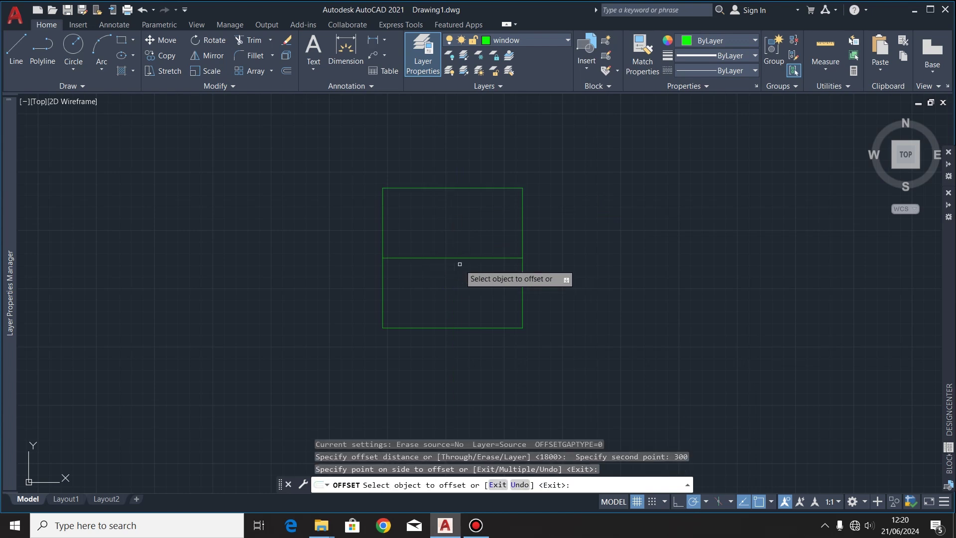
pyautogui.press('Escape')
# Offset the square's middle line upward by 50.
pyautogui.click(452, 258)
pyautogui.click(287, 72)
pyautogui.click(452, 258)
pyautogui.write('50')
pyautogui.press('Return')
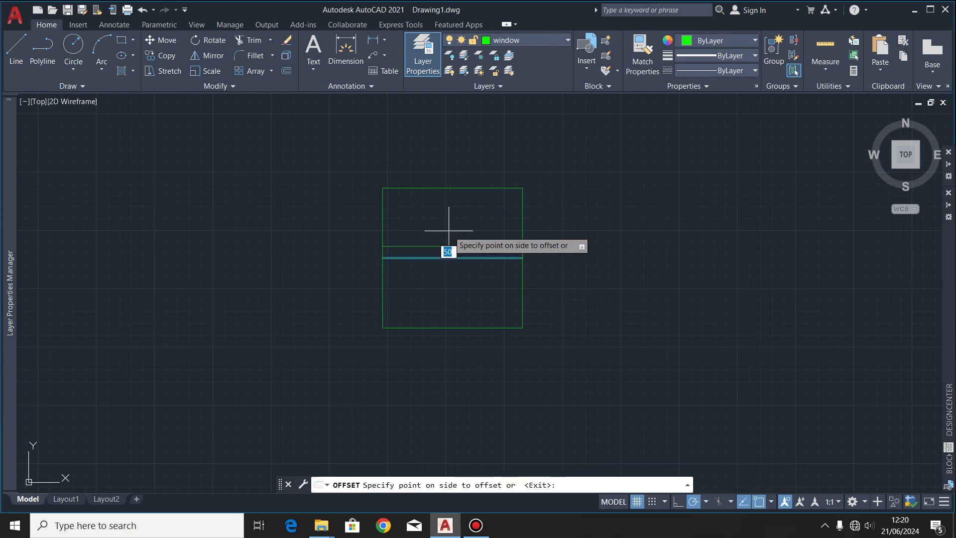
pyautogui.click(456, 230)
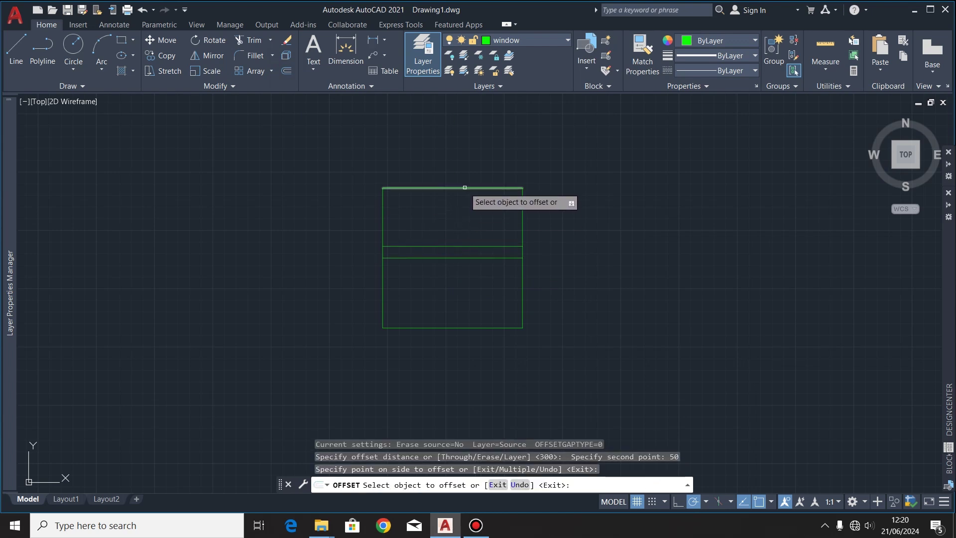
# Offset the square's four outer edges inward and its middle line downward by 50.
pyautogui.click(465, 188)
pyautogui.click(486, 222)
pyautogui.click(522, 226)
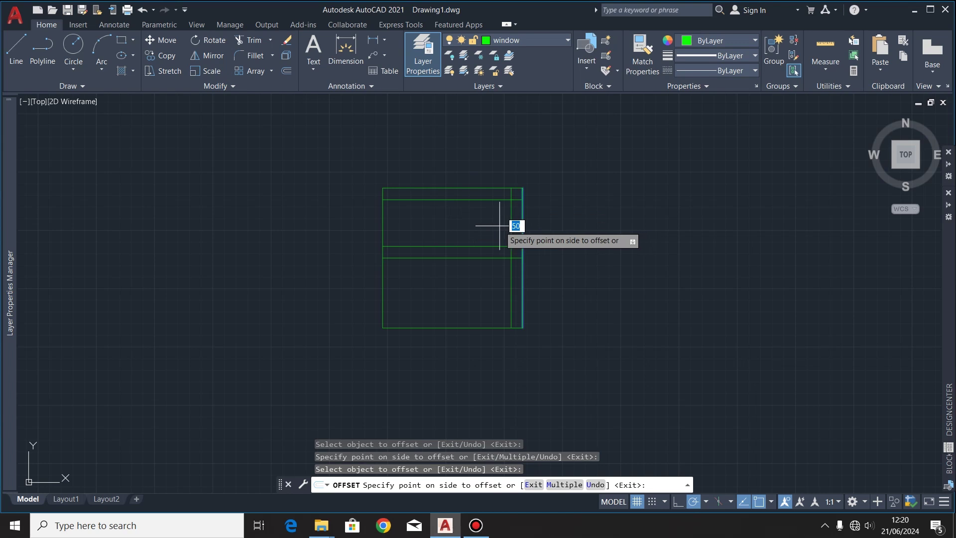
pyautogui.click(500, 225)
pyautogui.click(381, 228)
pyautogui.click(400, 276)
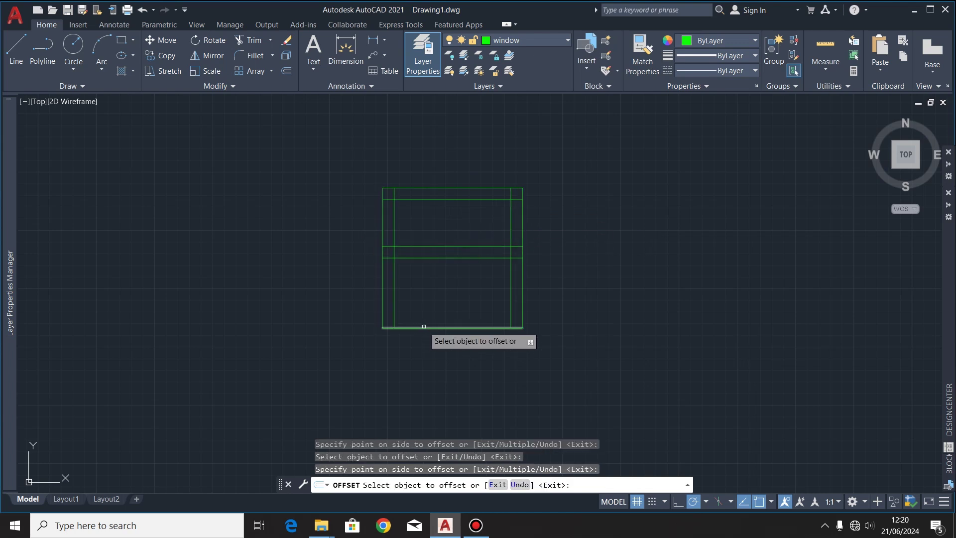
pyautogui.click(423, 326)
pyautogui.click(427, 310)
pyautogui.click(432, 257)
pyautogui.click(426, 296)
# Trim the overlapping ends of the offset lines so two separate pane rectangles remain inside the window frame.
pyautogui.click(260, 42)
pyautogui.scroll(3, 520, 204)
pyautogui.scroll(4, 514, 213)
pyautogui.moveTo(514, 213); pyautogui.dragTo(491, 182)
pyautogui.scroll(-3, 483, 196)
pyautogui.scroll(6, 474, 293)
pyautogui.scroll(-3, 447, 259)
pyautogui.moveTo(457, 315)
pyautogui.mouseDown()
pyautogui.moveTo(506, 284)
pyautogui.moveTo(367, 252)
pyautogui.mouseUp()
pyautogui.scroll(-3, 364, 278)
pyautogui.scroll(5, 363, 312)
pyautogui.moveTo(384, 298)
pyautogui.mouseDown()
pyautogui.moveTo(416, 252)
pyautogui.moveTo(249, 303)
pyautogui.mouseUp()
pyautogui.scroll(-4, 249, 303)
pyautogui.scroll(5, 470, 351)
pyautogui.moveTo(473, 315)
pyautogui.mouseDown()
pyautogui.moveTo(436, 273)
pyautogui.moveTo(443, 248)
pyautogui.mouseUp()
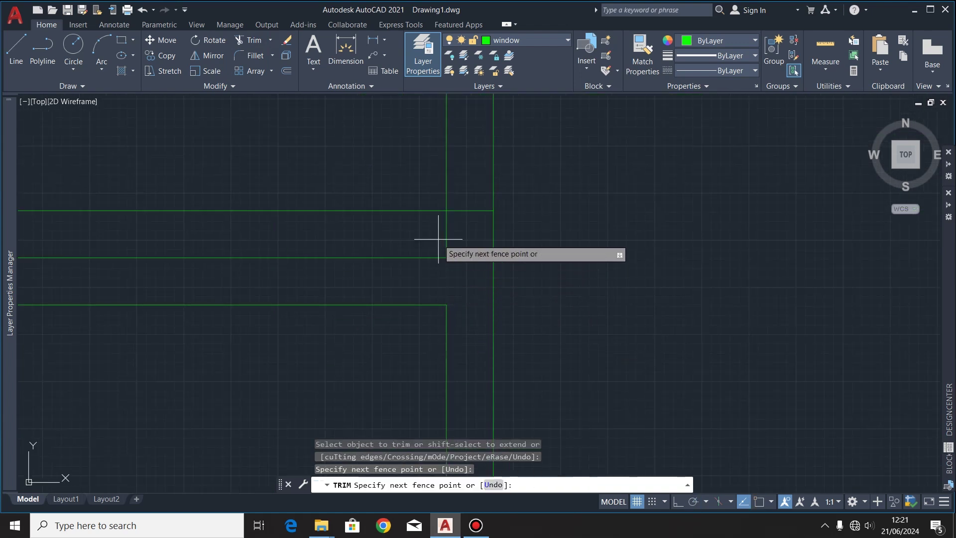
pyautogui.scroll(-2, 550, 197)
pyautogui.moveTo(533, 277)
pyautogui.mouseDown()
pyautogui.moveTo(473, 259)
pyautogui.moveTo(611, 247)
pyautogui.mouseUp()
pyautogui.scroll(-3, 399, 273)
pyautogui.scroll(3, 438, 325)
pyautogui.scroll(1, 387, 250)
pyautogui.scroll(-3, 388, 250)
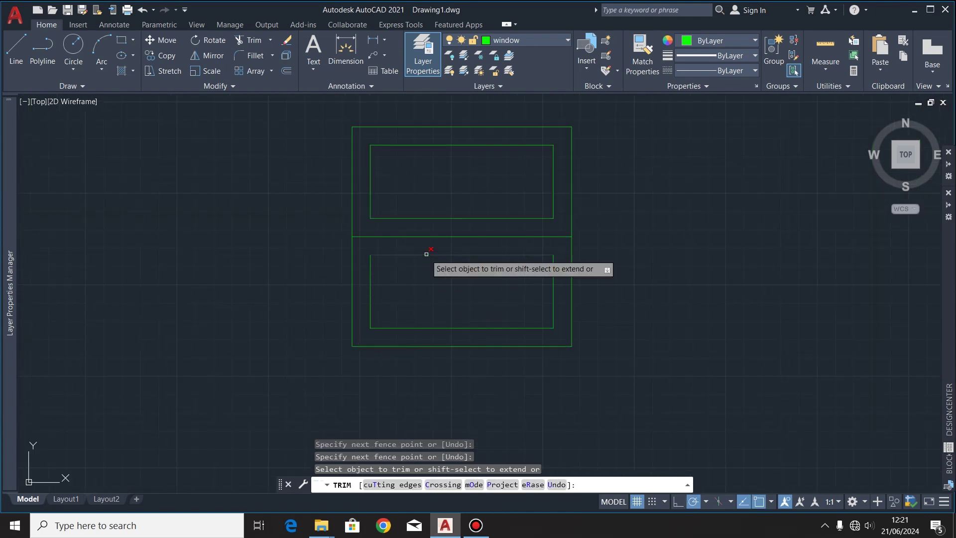
pyautogui.scroll(2, 438, 271)
pyautogui.press('Escape')
# Offset the edges of the lower pane rectangle inward by 10.
pyautogui.click(442, 243)
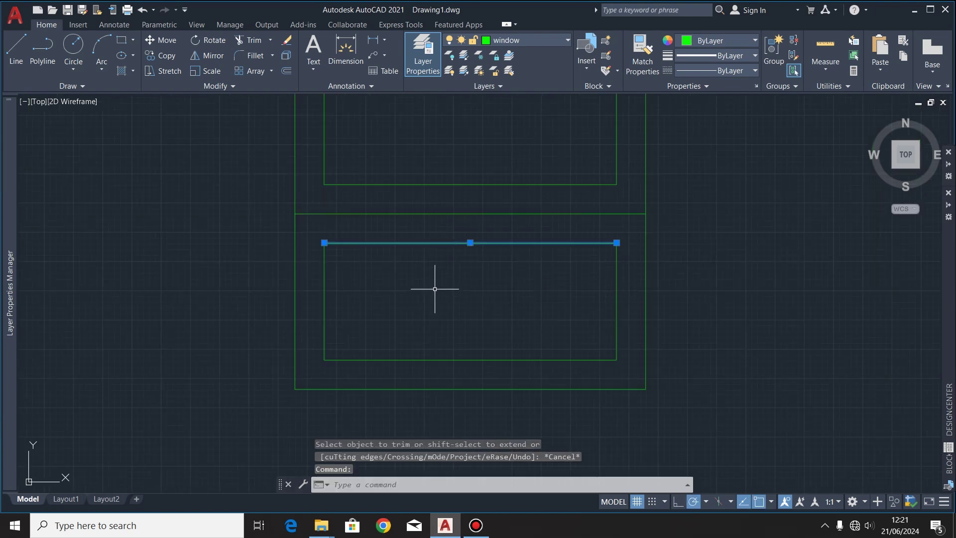
pyautogui.click(287, 70)
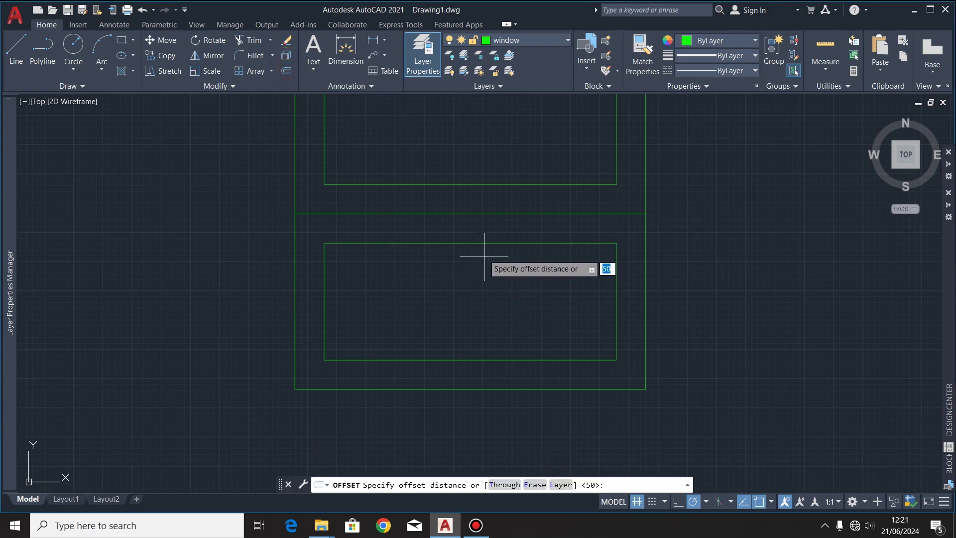
pyautogui.click(472, 242)
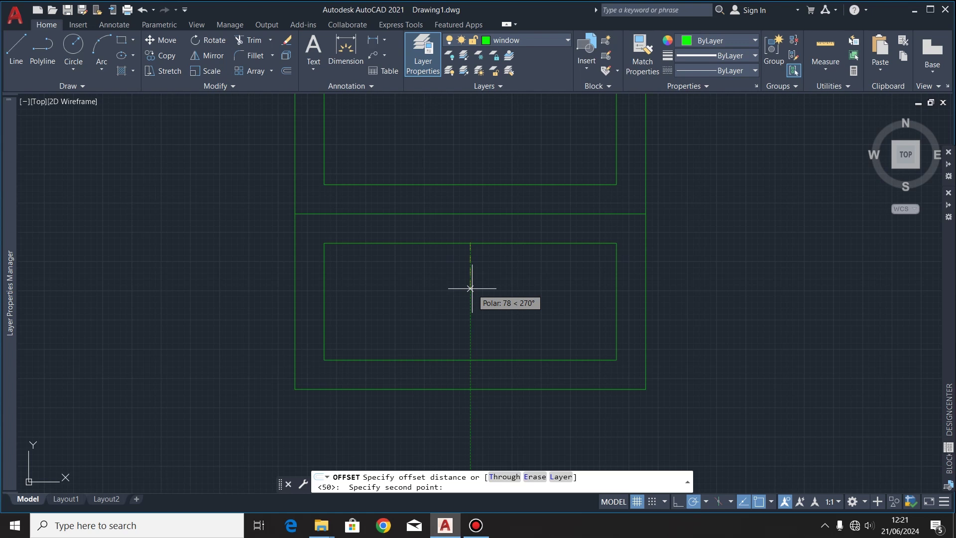
pyautogui.press('Return')
pyautogui.click(465, 273)
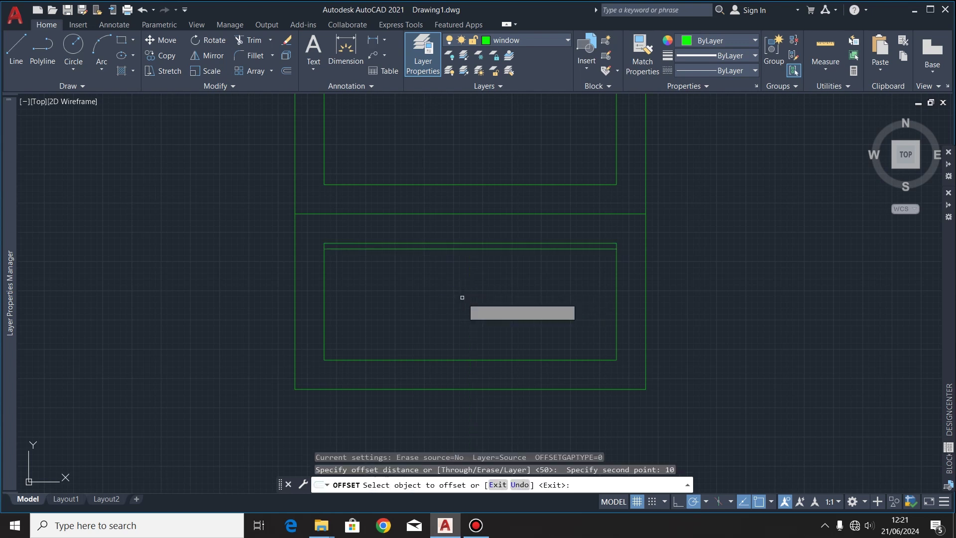
pyautogui.click(324, 296)
pyautogui.click(414, 352)
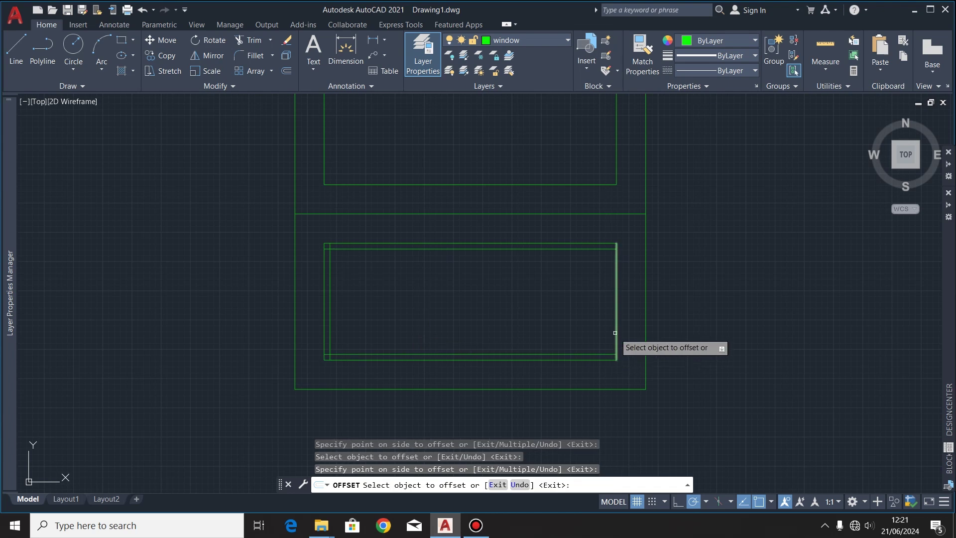
# Offset the edges of the upper pane rectangle inward by 10.
pyautogui.scroll(3, 600, 361)
pyautogui.click(553, 358)
pyautogui.click(580, 324)
pyautogui.click(600, 326)
pyautogui.click(585, 323)
pyautogui.click(537, 172)
pyautogui.click(222, 258)
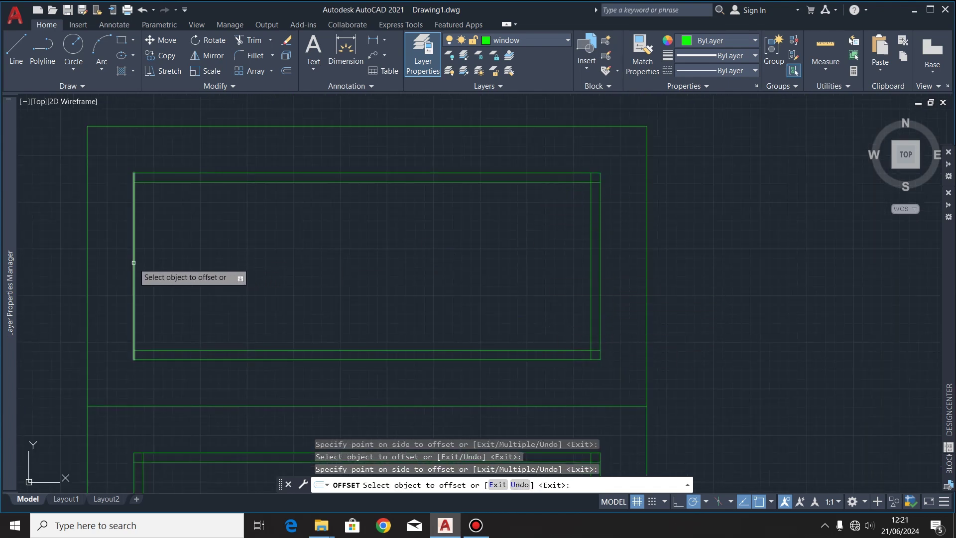
pyautogui.scroll(-4, 394, 264)
pyautogui.scroll(2, 385, 319)
# Trim the crossing ends of the 10 offset lines at the corners of the upper pane.
pyautogui.click(248, 43)
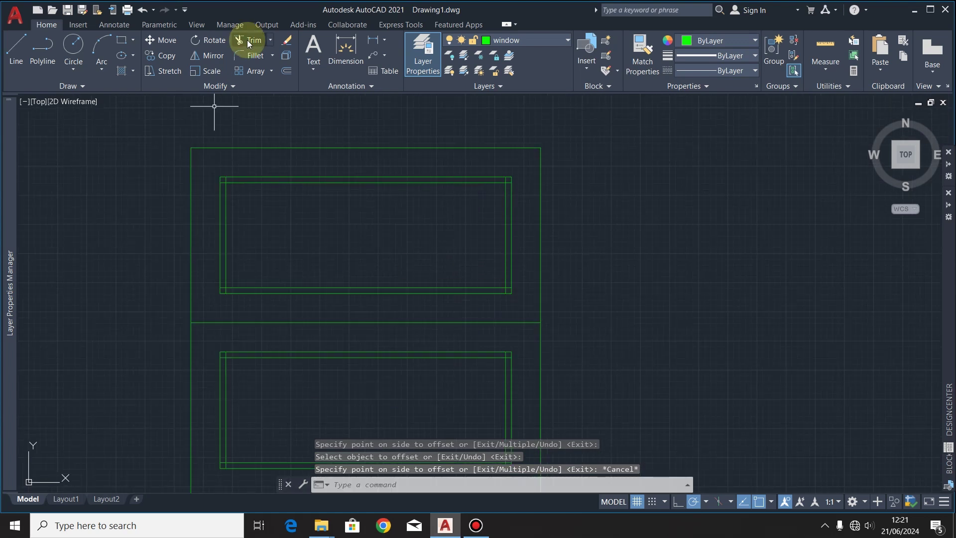
pyautogui.scroll(4, 526, 179)
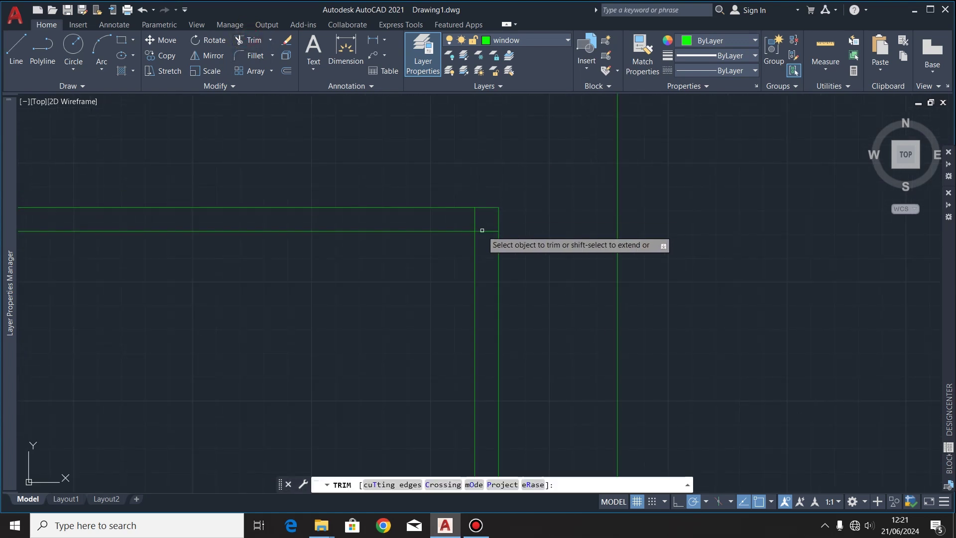
pyautogui.moveTo(485, 220)
pyautogui.mouseDown()
pyautogui.moveTo(493, 249)
pyautogui.moveTo(519, 212)
pyautogui.mouseUp()
pyautogui.scroll(-4, 519, 219)
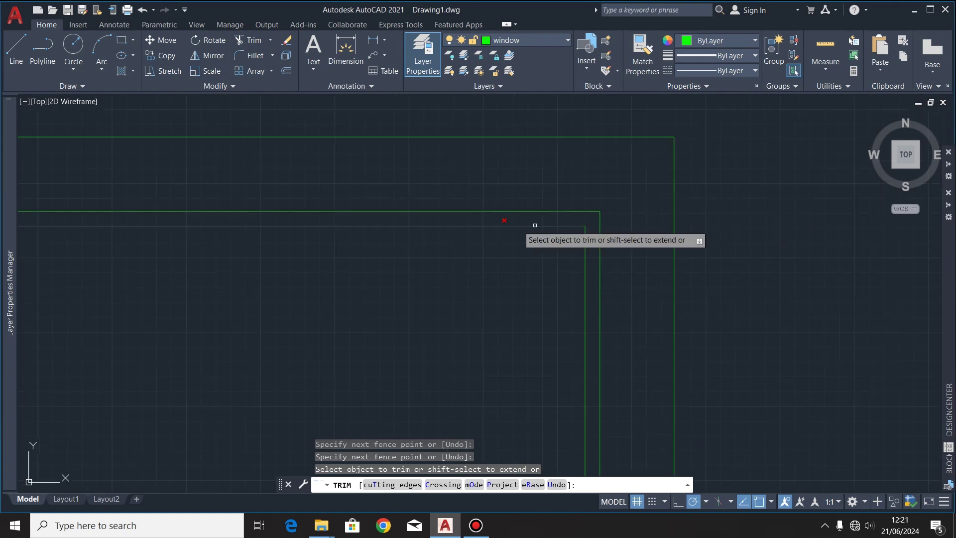
pyautogui.scroll(-4, 436, 229)
pyautogui.scroll(3, 258, 292)
pyautogui.moveTo(258, 292)
pyautogui.mouseDown()
pyautogui.moveTo(386, 219)
pyautogui.moveTo(376, 194)
pyautogui.mouseUp()
pyautogui.scroll(-2, 373, 148)
pyautogui.scroll(3, 343, 328)
pyautogui.moveTo(342, 289)
pyautogui.mouseDown()
pyautogui.moveTo(301, 238)
pyautogui.moveTo(214, 311)
pyautogui.mouseUp()
pyautogui.scroll(-1, 585, 327)
pyautogui.scroll(-2, 622, 318)
pyautogui.scroll(3, 436, 294)
pyautogui.moveTo(370, 314); pyautogui.dragTo(456, 221)
pyautogui.scroll(-2, 549, 256)
# Trim the crossing ends of the 10 offset lines at the corners of the lower pane.
pyautogui.scroll(2, 547, 269)
pyautogui.moveTo(527, 277); pyautogui.dragTo(460, 252)
pyautogui.scroll(3, 672, 234)
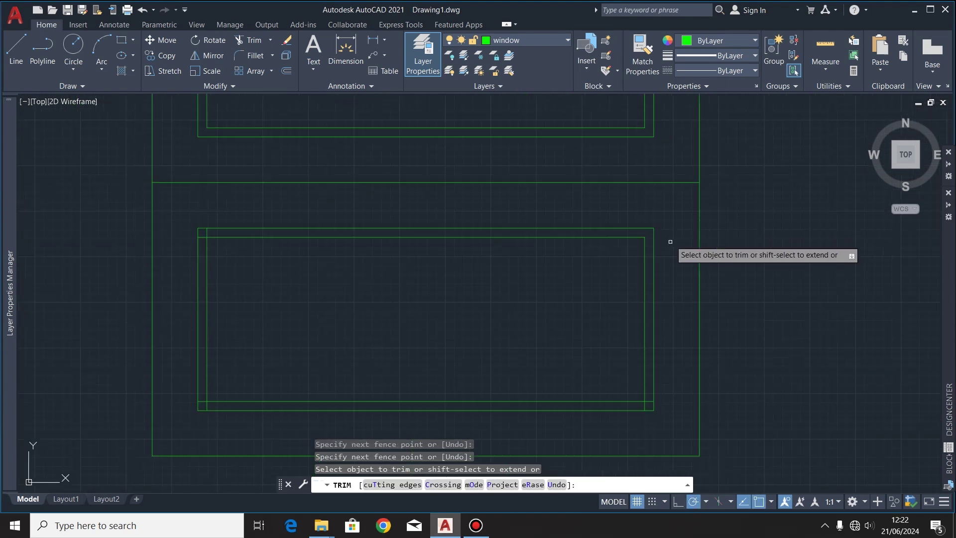
pyautogui.scroll(2, 368, 231)
pyautogui.moveTo(378, 239)
pyautogui.mouseDown()
pyautogui.moveTo(498, 341)
pyautogui.moveTo(423, 258)
pyautogui.mouseUp()
pyautogui.scroll(-3, 403, 239)
pyautogui.scroll(3, 473, 204)
pyautogui.scroll(-3, 586, 337)
pyautogui.scroll(3, 725, 305)
pyautogui.moveTo(567, 312); pyautogui.dragTo(601, 274)
pyautogui.scroll(-3, 597, 349)
pyautogui.scroll(-3, 645, 286)
pyautogui.scroll(3, 662, 268)
pyautogui.press('Escape')
# Move the whole two-pane window by its lower-left corner onto the 1800 line at the W2 opening's left projection line.
pyautogui.scroll(-2, 673, 220)
pyautogui.click(640, 132)
pyautogui.click(325, 407)
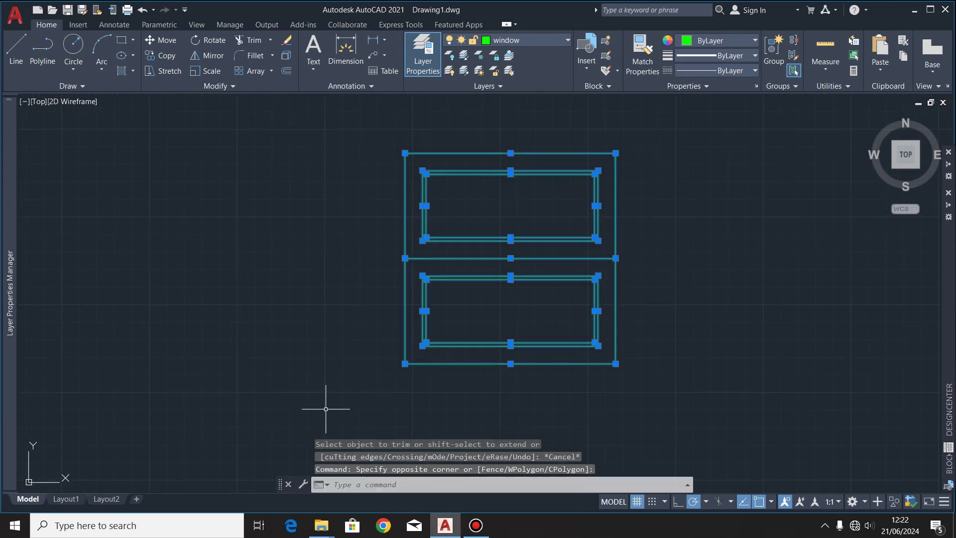
pyautogui.click(159, 41)
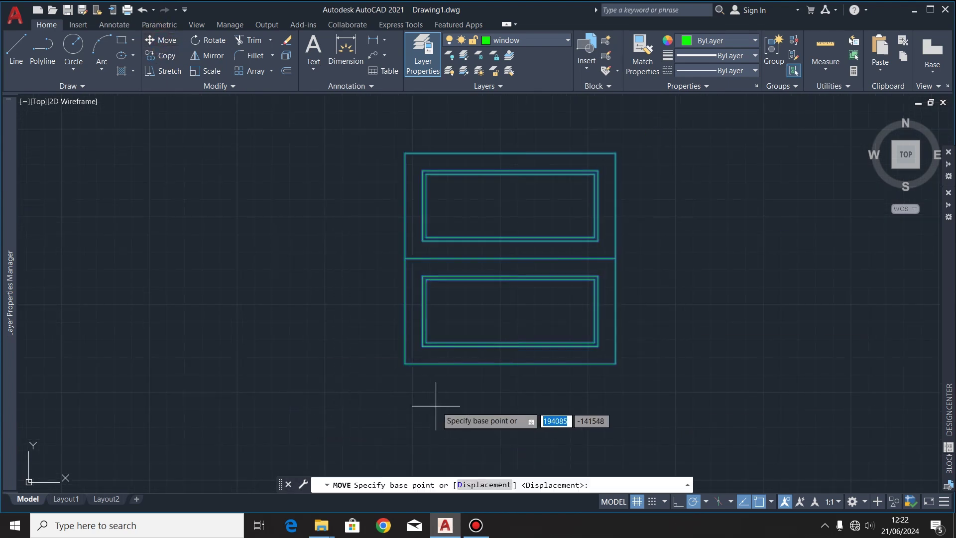
pyautogui.click(404, 363)
pyautogui.scroll(-8, 546, 358)
pyautogui.scroll(10, 622, 331)
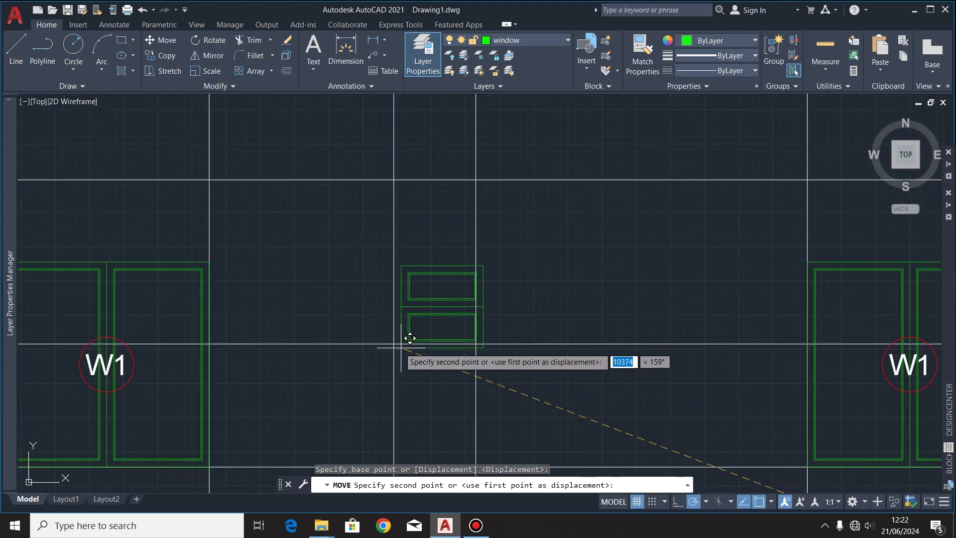
pyautogui.click(401, 333)
# Copy a W1 tag with its circle to the centre of the small window and change the copied text to W2.
pyautogui.scroll(-4, 386, 346)
pyautogui.scroll(8, 604, 331)
pyautogui.click(558, 326)
pyautogui.click(522, 384)
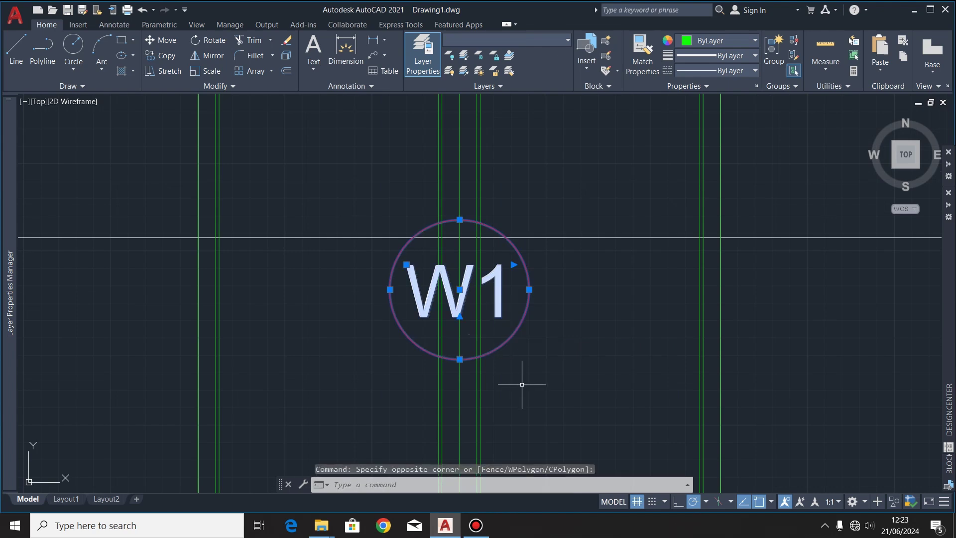
pyautogui.click(166, 56)
pyautogui.click(460, 293)
pyautogui.scroll(-5, 535, 316)
pyautogui.scroll(10, 427, 286)
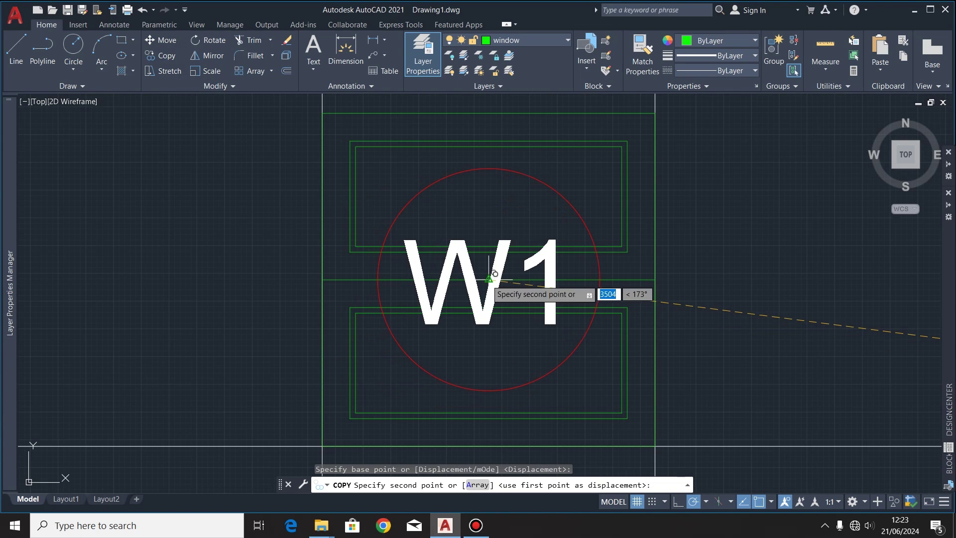
pyautogui.click(494, 273)
pyautogui.press('Escape')
pyautogui.doubleClick(555, 322)
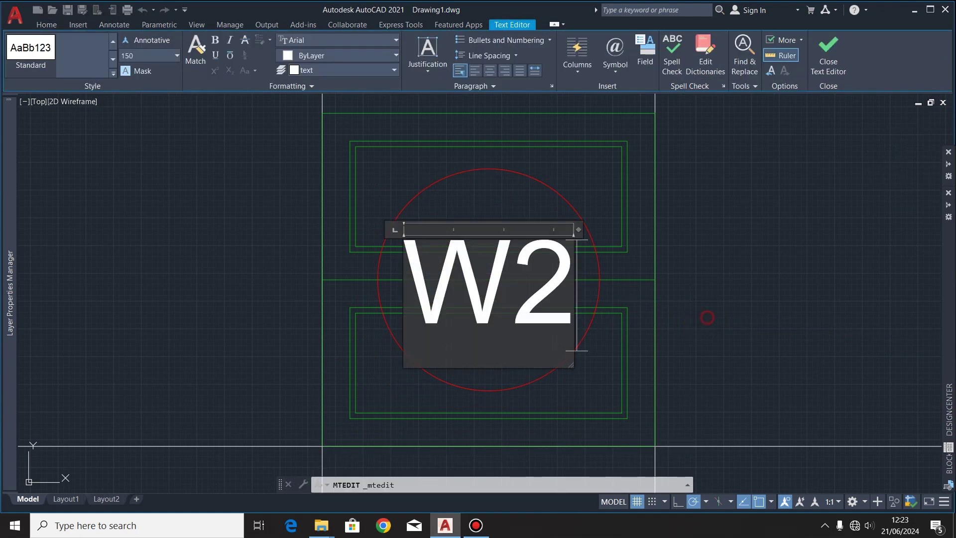
pyautogui.click(707, 317)
# Trim the horizontal elevation lines that extend beyond the outermost vertical projection lines on both sides.
pyautogui.scroll(-10, 707, 317)
pyautogui.click(247, 40)
pyautogui.moveTo(245, 386); pyautogui.dragTo(249, 197)
pyautogui.scroll(-3, 184, 301)
pyautogui.moveTo(534, 379)
pyautogui.mouseDown()
pyautogui.moveTo(555, 364)
pyautogui.moveTo(555, 236)
pyautogui.moveTo(507, 324)
pyautogui.mouseUp()
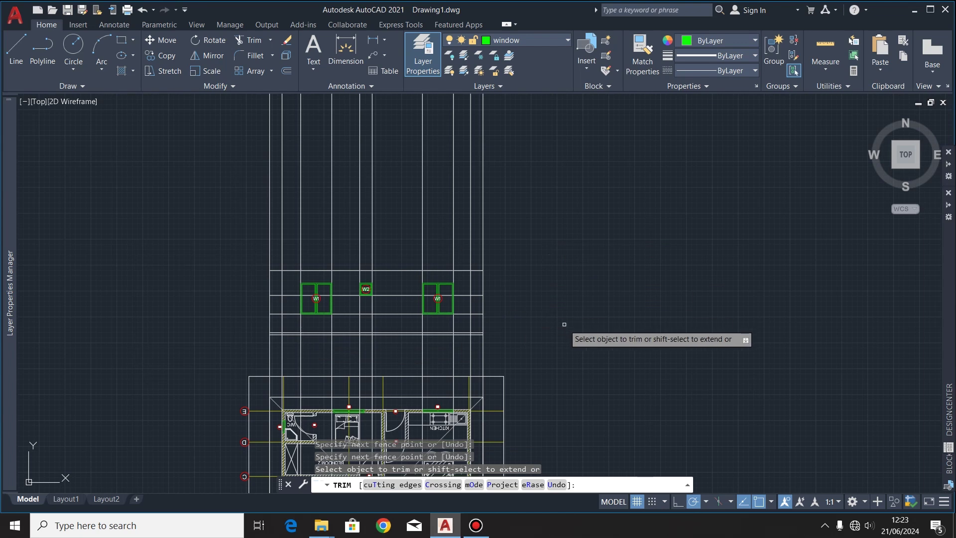
pyautogui.scroll(2, 271, 240)
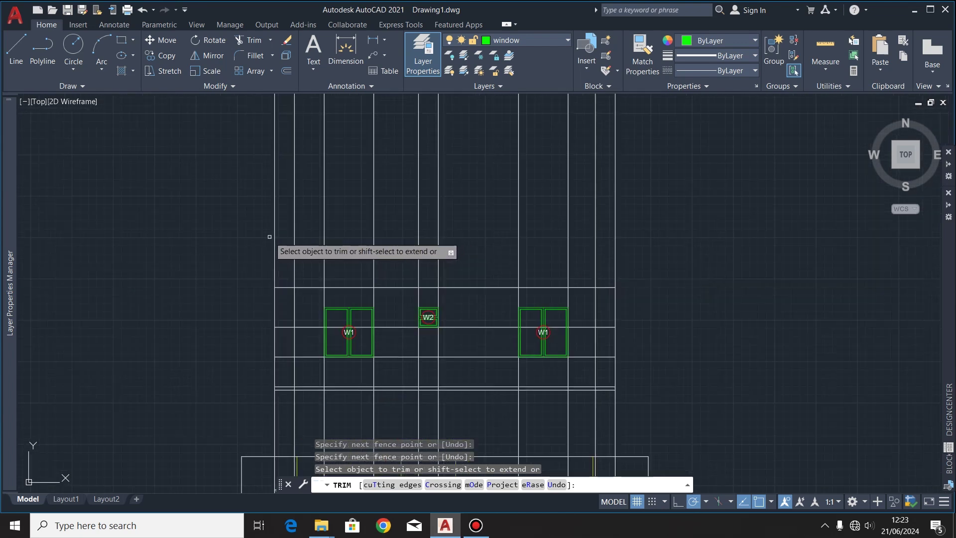
# Trim the ends of the two window-level horizontal lines that extend past the wall projection lines on both sides.
pyautogui.moveTo(278, 376); pyautogui.dragTo(284, 319)
pyautogui.moveTo(603, 373); pyautogui.dragTo(608, 310)
pyautogui.scroll(-2, 623, 312)
pyautogui.scroll(2, 648, 359)
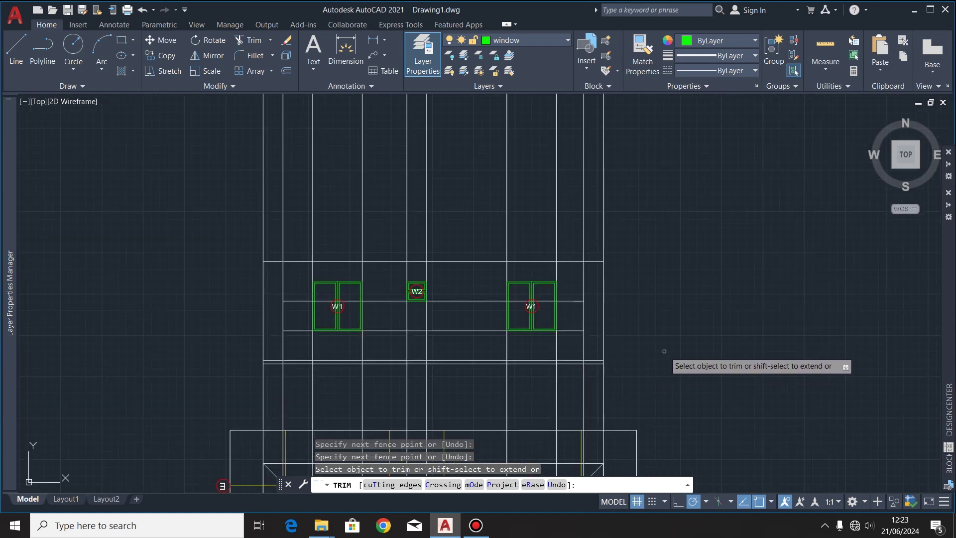
pyautogui.press('Escape')
# Erase the six vertical window projection lines and the two horizontal window-level lines from the elevation.
pyautogui.click(567, 172)
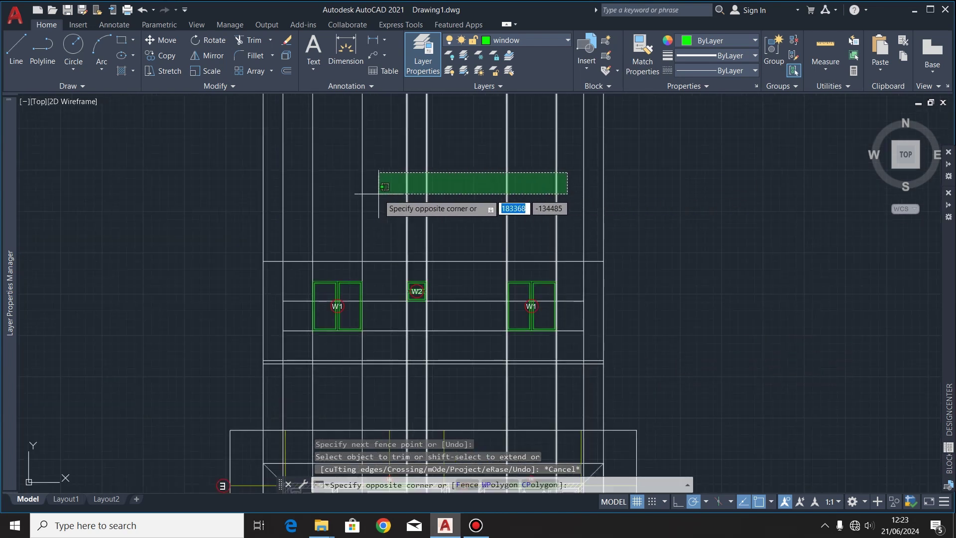
pyautogui.click(301, 208)
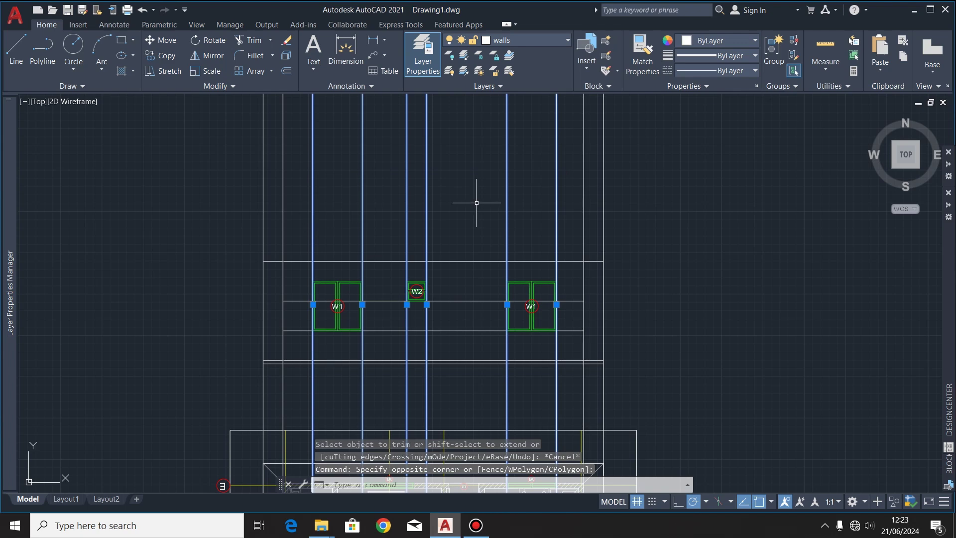
pyautogui.press('Delete')
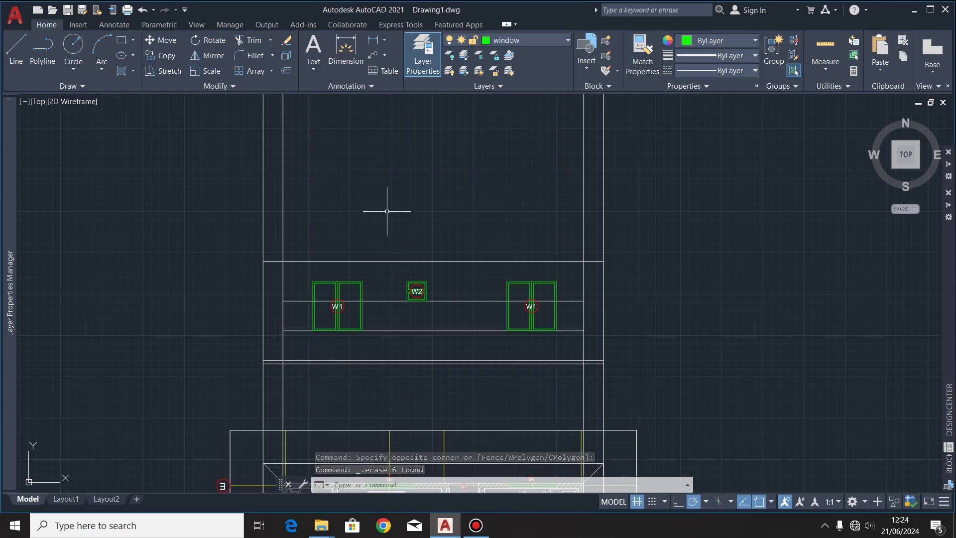
pyautogui.click(486, 288)
pyautogui.click(459, 349)
pyautogui.press('Delete')
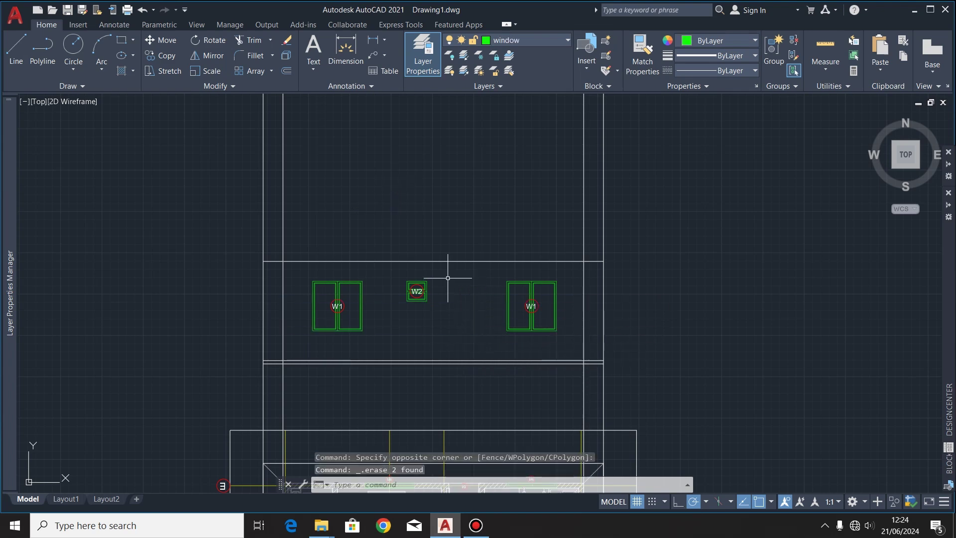
# Trim the outermost verticals between the eaves line and the floor slab, and trim the wall lines above the eaves.
pyautogui.click(251, 40)
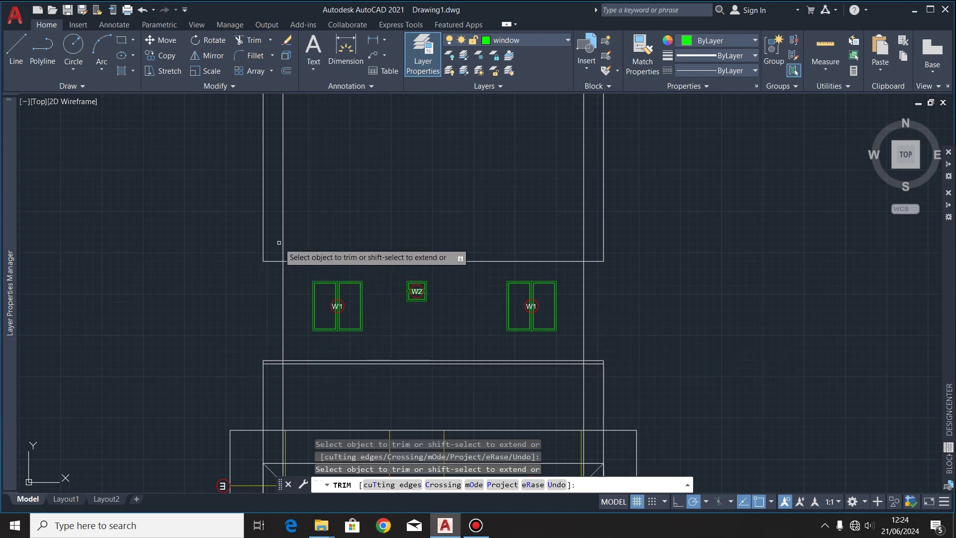
pyautogui.click(275, 239)
pyautogui.press('Return')
pyautogui.scroll(-1, 490, 199)
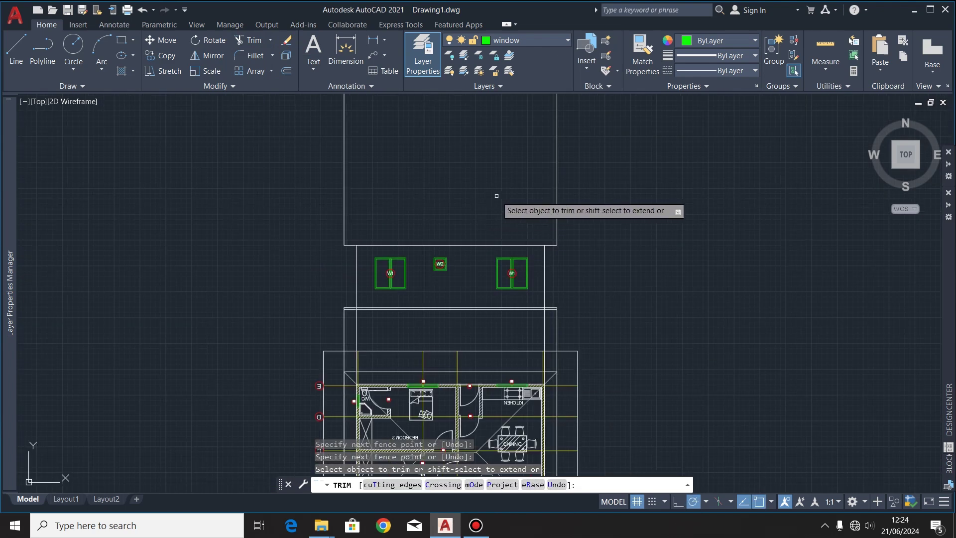
pyautogui.scroll(1, 496, 196)
pyautogui.scroll(-2, 496, 195)
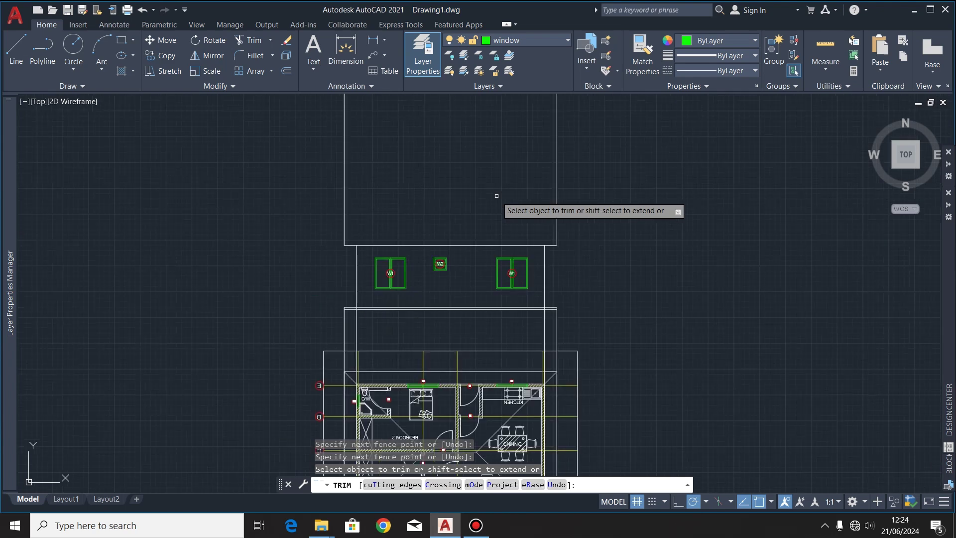
# Trim both wall lines within the floor slab thickness and below it down to the plan's outer frame.
pyautogui.scroll(6, 588, 271)
pyautogui.click(590, 270)
pyautogui.scroll(-3, 395, 277)
pyautogui.scroll(4, 122, 262)
pyautogui.press('Return')
pyautogui.scroll(-4, 309, 314)
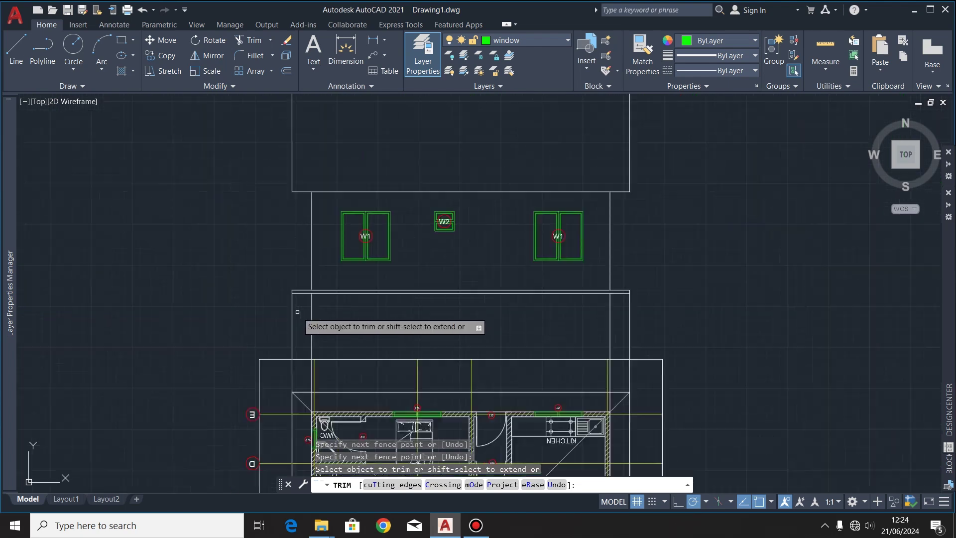
pyautogui.click(306, 314)
pyautogui.press('Return')
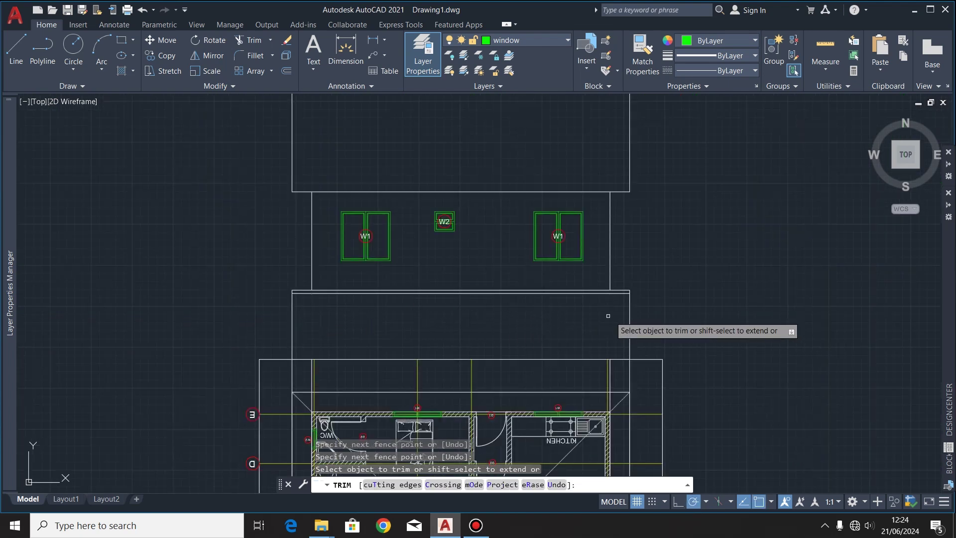
pyautogui.press('Escape')
# Erase the two leftover wall line pieces between the plan's outer frame and the plan walls.
pyautogui.scroll(5, 260, 335)
pyautogui.click(227, 330)
pyautogui.scroll(-4, 227, 330)
pyautogui.scroll(4, 666, 329)
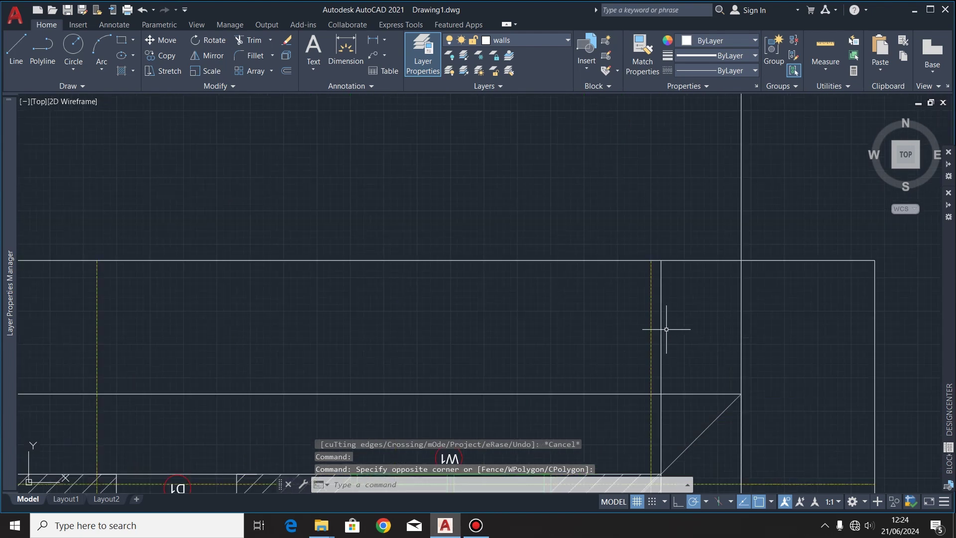
pyautogui.click(667, 329)
pyautogui.scroll(-4, 640, 335)
pyautogui.press('Delete')
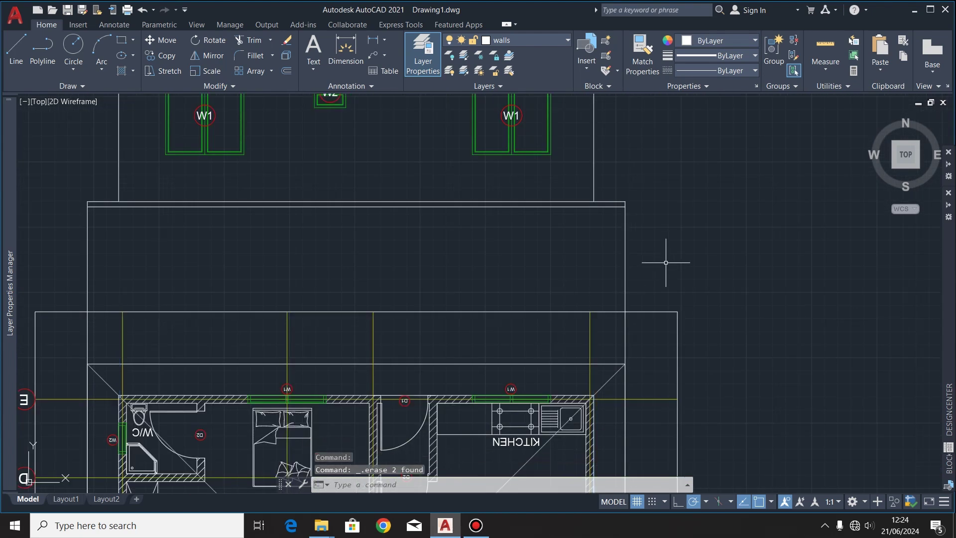
# Trim the outermost vertical projection lines between the floor slab and the plan's outer frame on both sides.
pyautogui.click(237, 41)
pyautogui.click(651, 262)
pyautogui.scroll(-4, 650, 263)
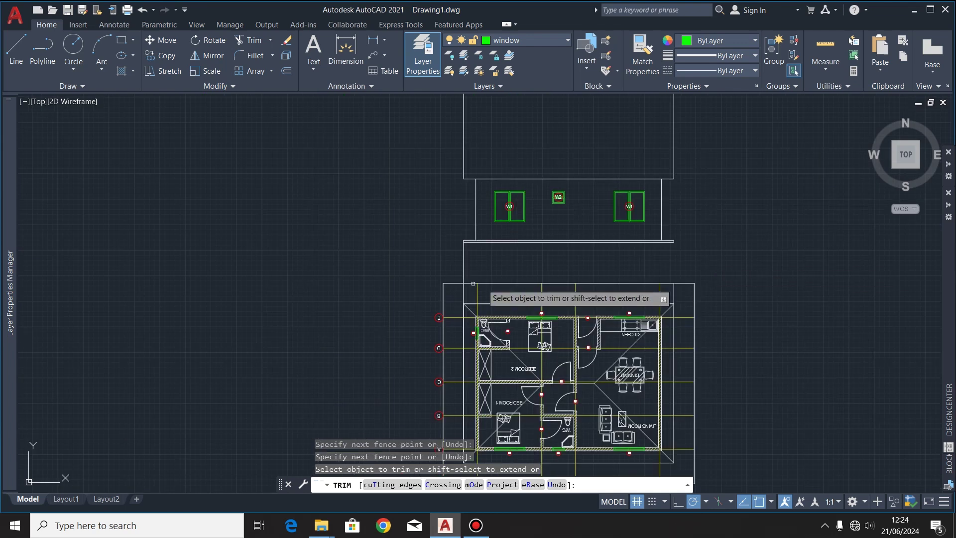
pyautogui.scroll(4, 496, 263)
pyautogui.click(496, 262)
pyautogui.click(451, 262)
pyautogui.press('Return')
pyautogui.press('Escape')
# Erase the two leftover outermost projection line pieces between the plan's outer frame and the roof outline.
pyautogui.scroll(-4, 474, 321)
pyautogui.scroll(4, 455, 320)
pyautogui.click(496, 295)
pyautogui.click(455, 307)
pyautogui.press('Delete')
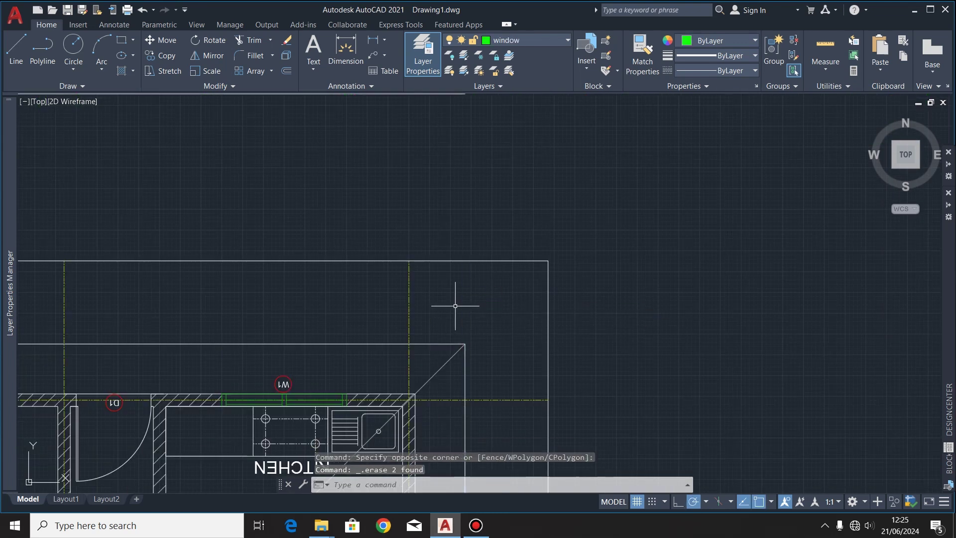
# Offset the horizontal eaves line above the windows downward by 200.
pyautogui.scroll(-4, 455, 308)
pyautogui.scroll(4, 384, 243)
pyautogui.scroll(-2, 403, 272)
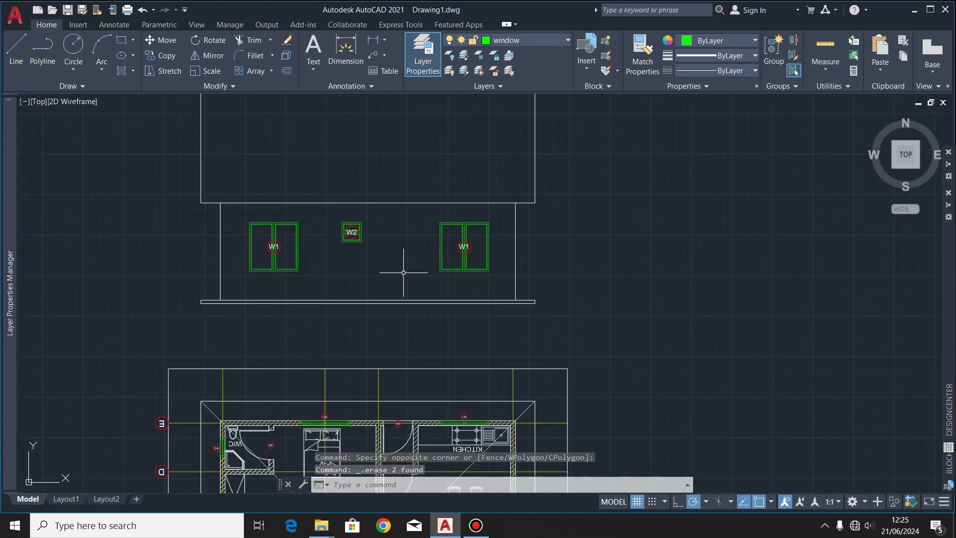
pyautogui.scroll(2, 404, 166)
pyautogui.click(423, 214)
pyautogui.click(390, 246)
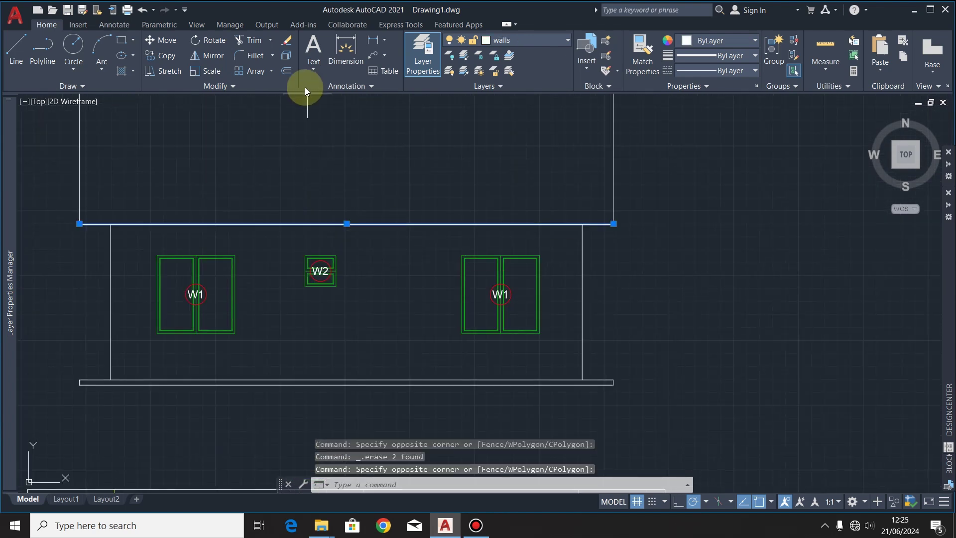
pyautogui.click(286, 70)
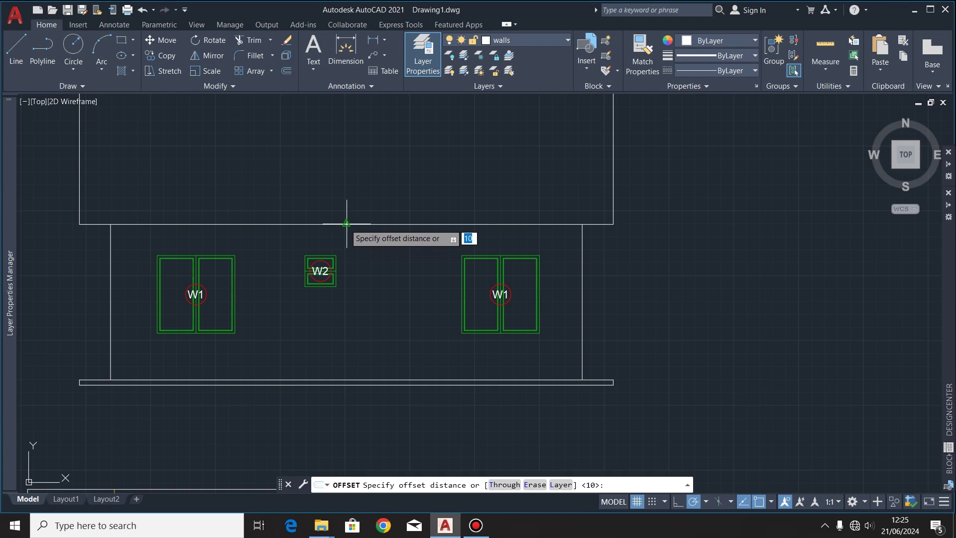
pyautogui.click(346, 224)
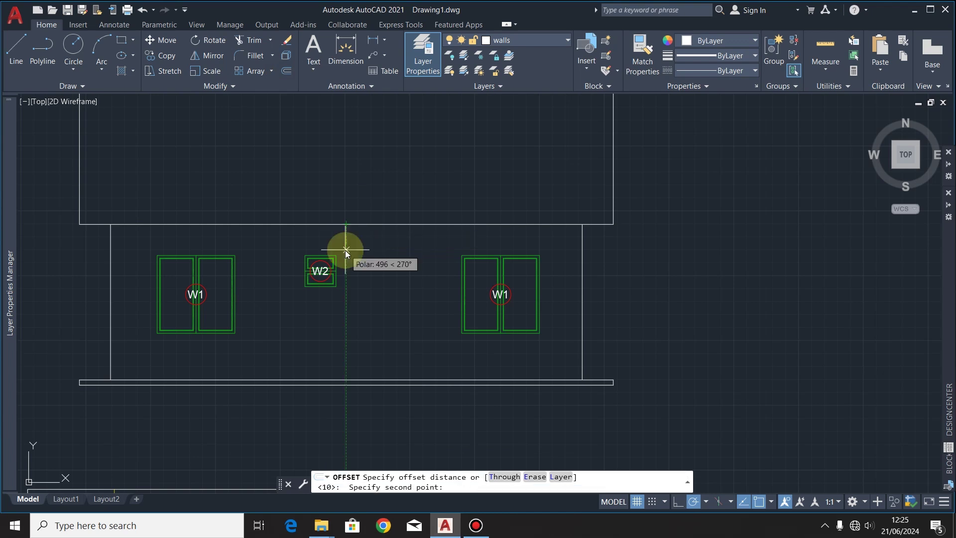
pyautogui.write('200')
pyautogui.press('Return')
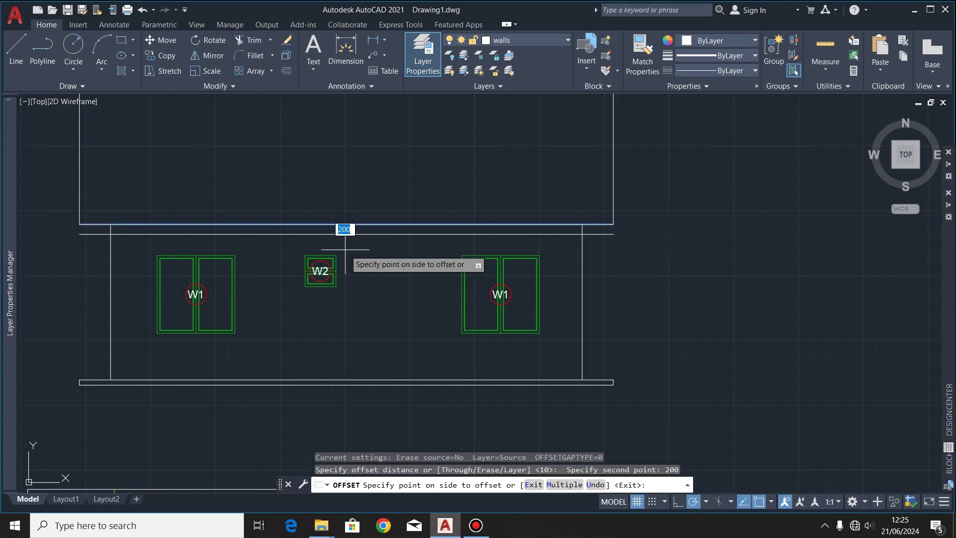
pyautogui.click(345, 249)
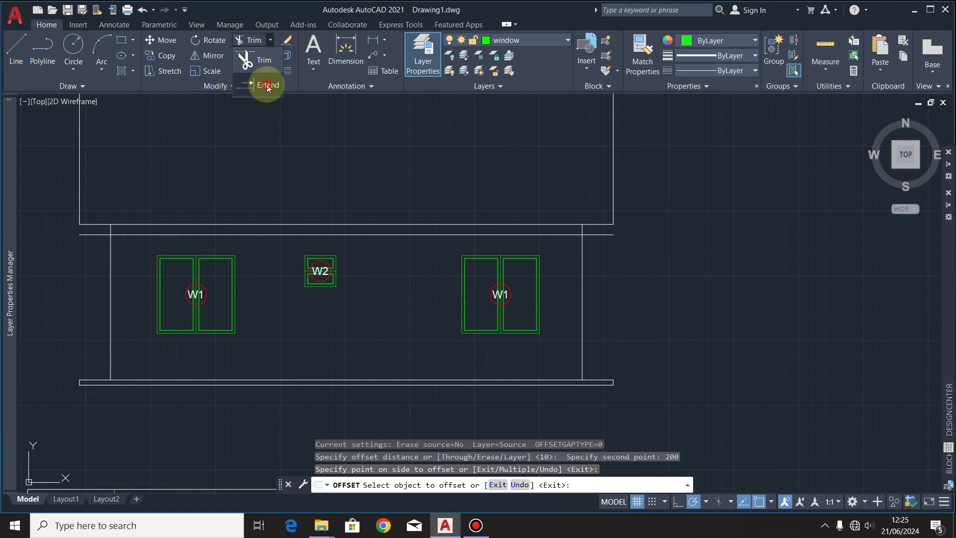
# Extend both outermost vertical lines down to the lower eaves line.
pyautogui.click(267, 84)
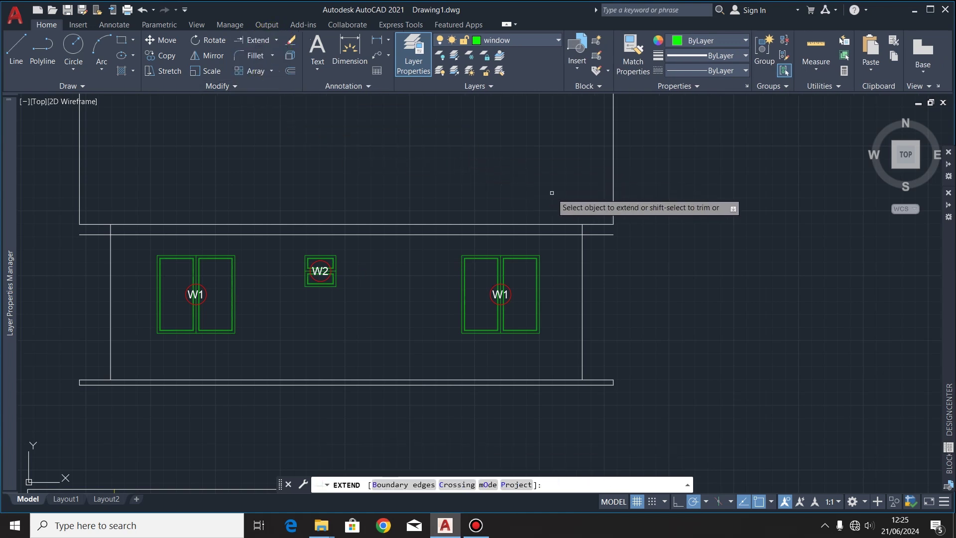
pyautogui.click(611, 194)
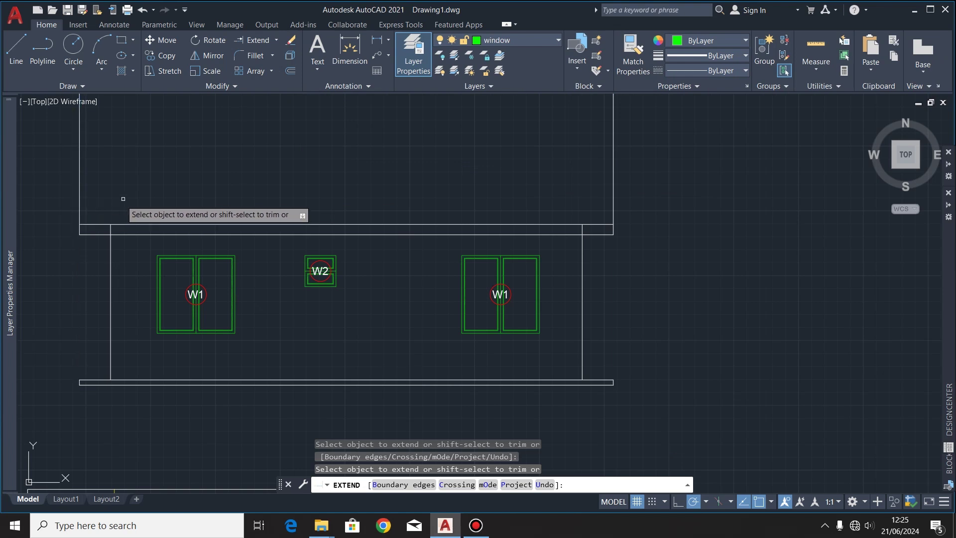
pyautogui.press('Escape')
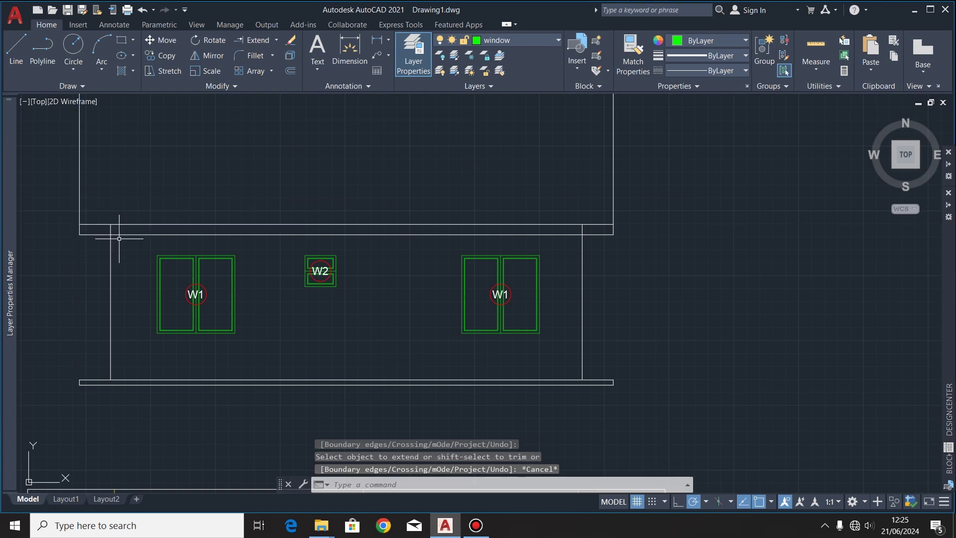
# Trim both wall lines where they pass between the two horizontal eaves lines.
pyautogui.click(277, 41)
pyautogui.click(268, 53)
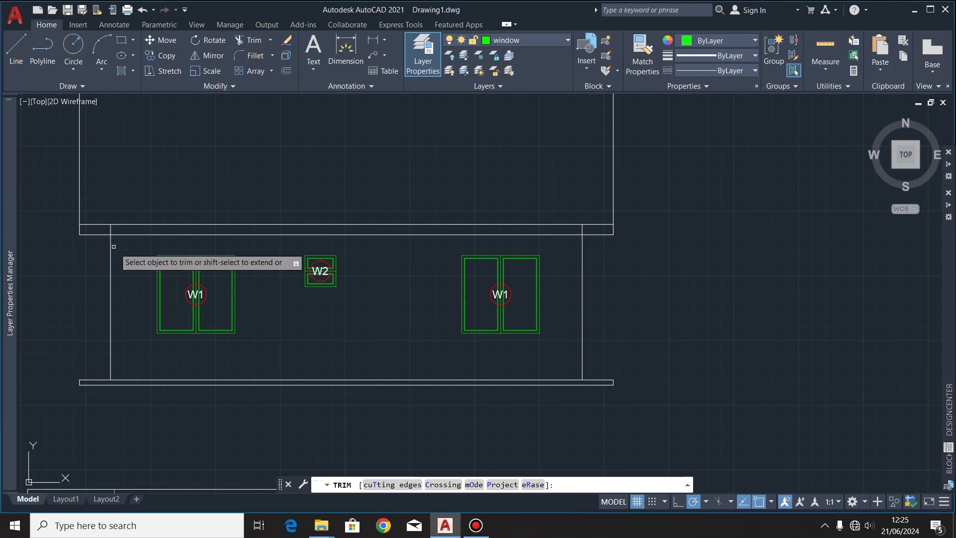
pyautogui.scroll(2, 106, 238)
pyautogui.scroll(2, 106, 239)
pyautogui.click(109, 211)
pyautogui.scroll(-5, 440, 243)
pyautogui.scroll(7, 397, 227)
pyautogui.press('Return')
pyautogui.scroll(-5, 552, 232)
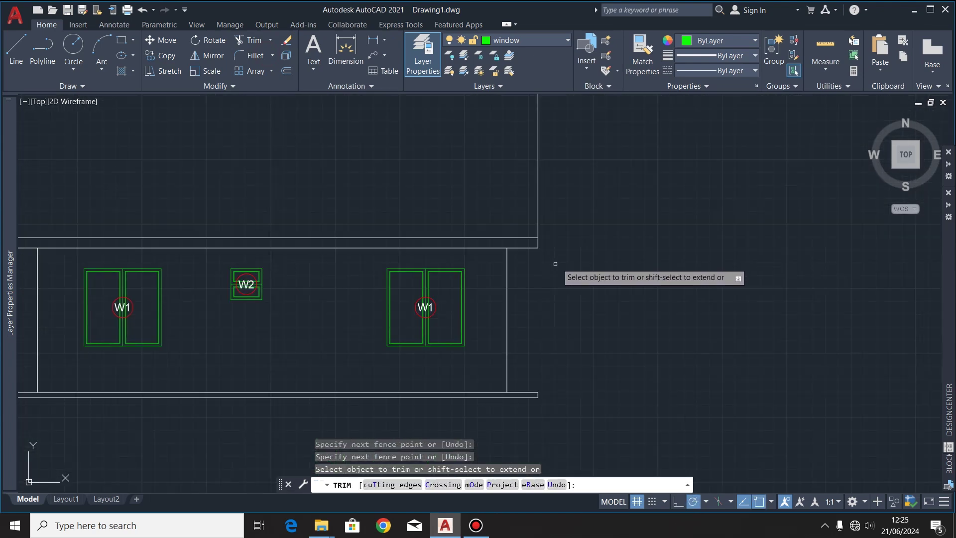
# Trim the two outermost vertical lines above the upper eaves line.
pyautogui.click(587, 192)
pyautogui.click(163, 186)
pyautogui.press('Return')
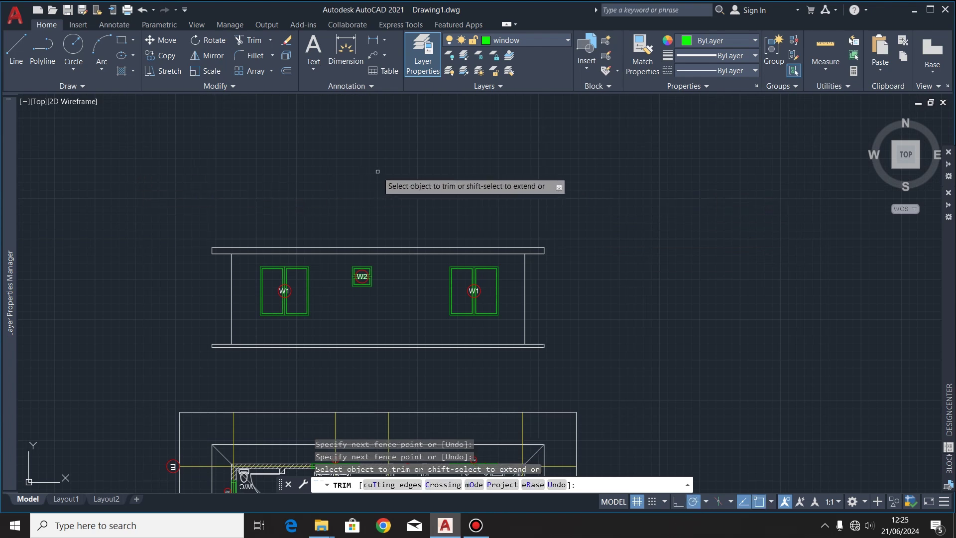
pyautogui.scroll(-3, 377, 170)
pyautogui.press('Escape')
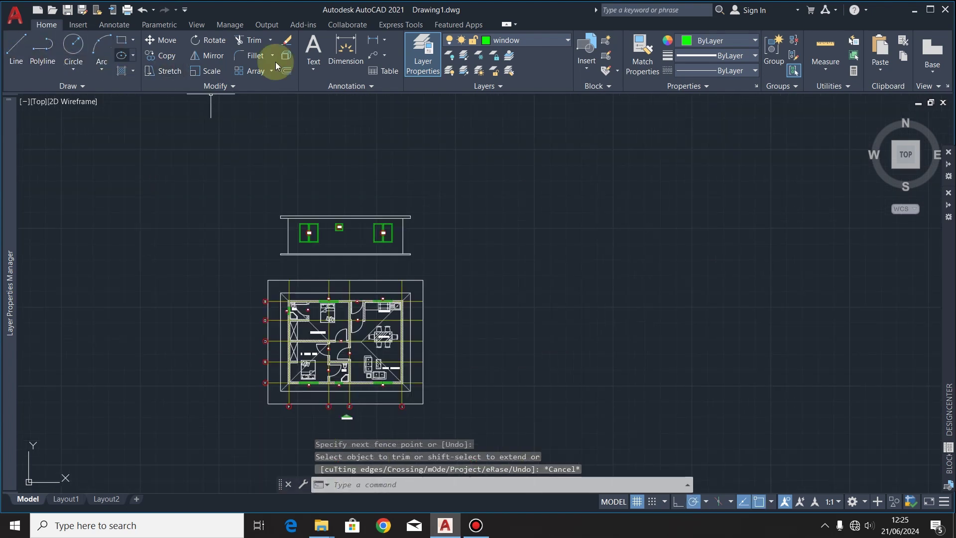
# On the roof layer, draw a vertical projection line about 14655 long from the plan's left ridge end up past the elevation.
pyautogui.scroll(5, 326, 362)
pyautogui.scroll(3, 302, 224)
pyautogui.scroll(-5, 343, 211)
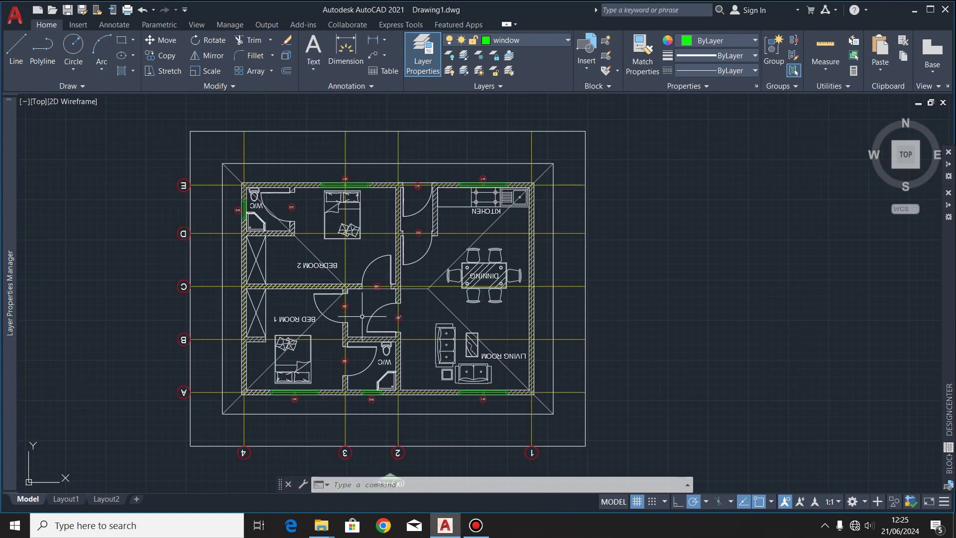
pyautogui.click(553, 40)
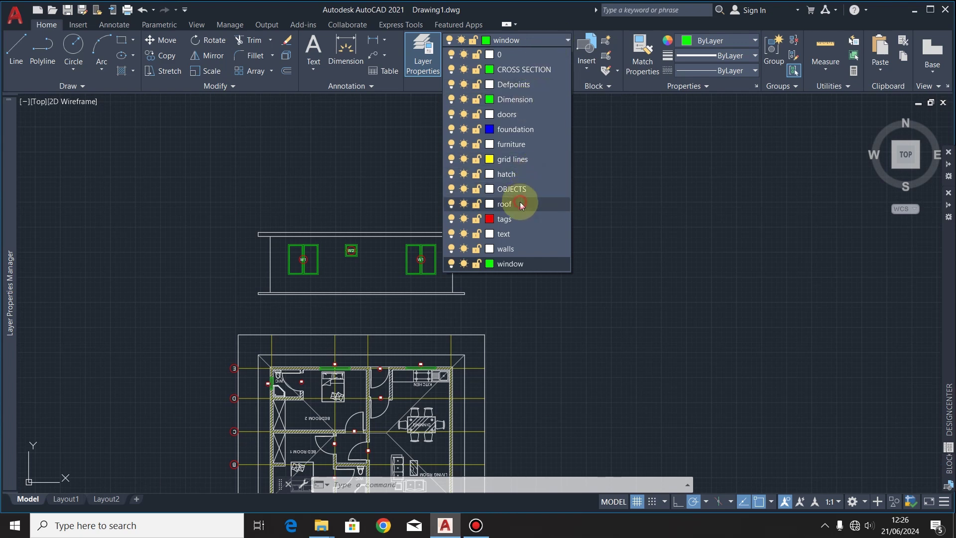
pyautogui.click(519, 202)
pyautogui.click(17, 49)
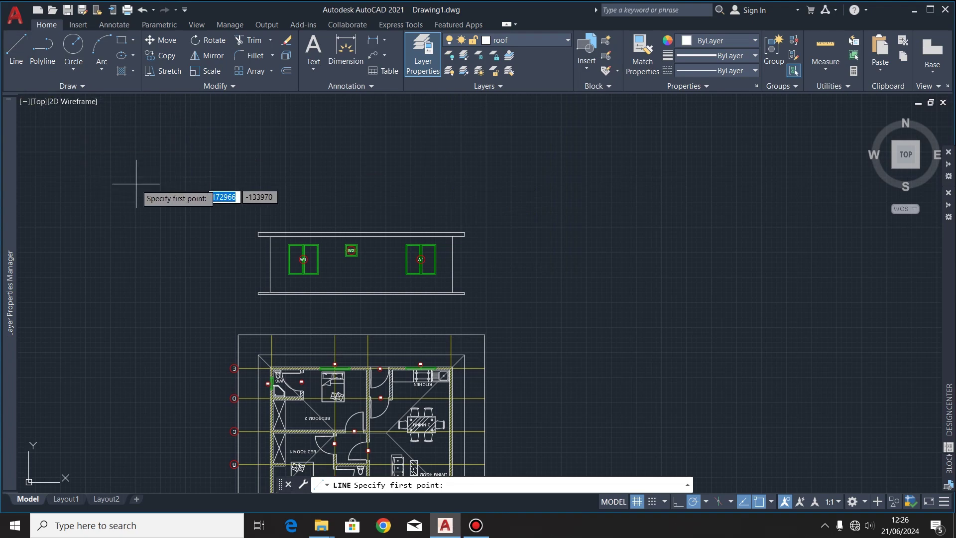
pyautogui.scroll(-2, 331, 165)
pyautogui.scroll(8, 394, 345)
pyautogui.scroll(-3, 377, 294)
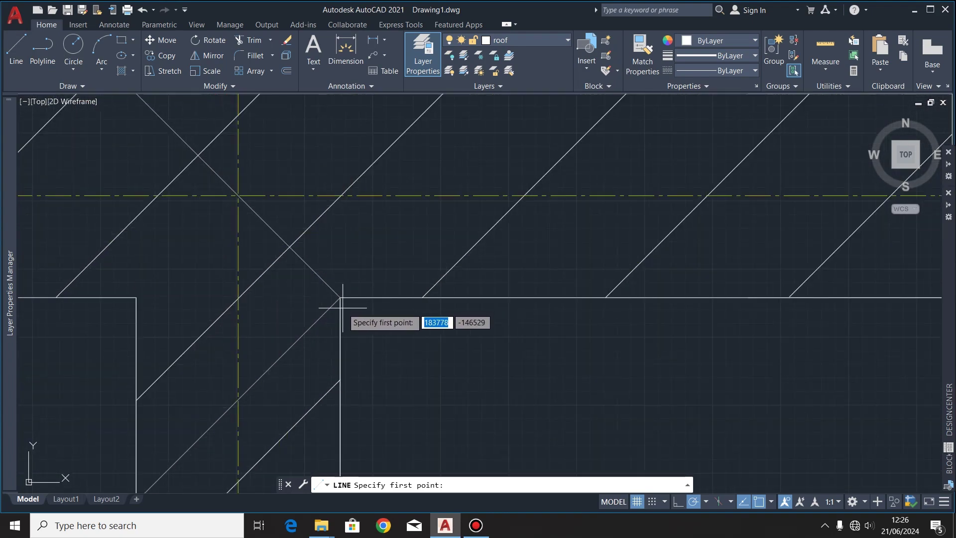
pyautogui.click(343, 299)
pyautogui.scroll(-5, 348, 299)
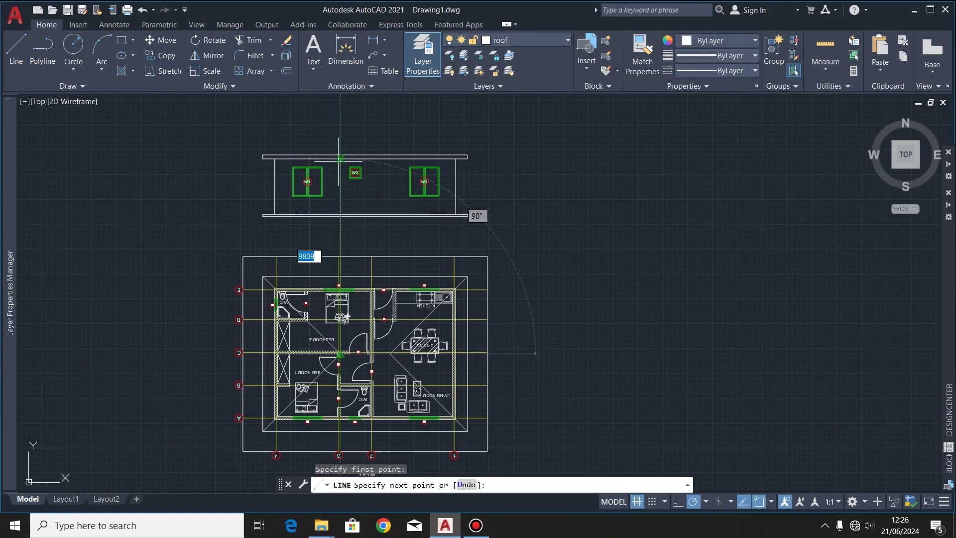
pyautogui.scroll(-2, 340, 124)
pyautogui.scroll(5, 338, 126)
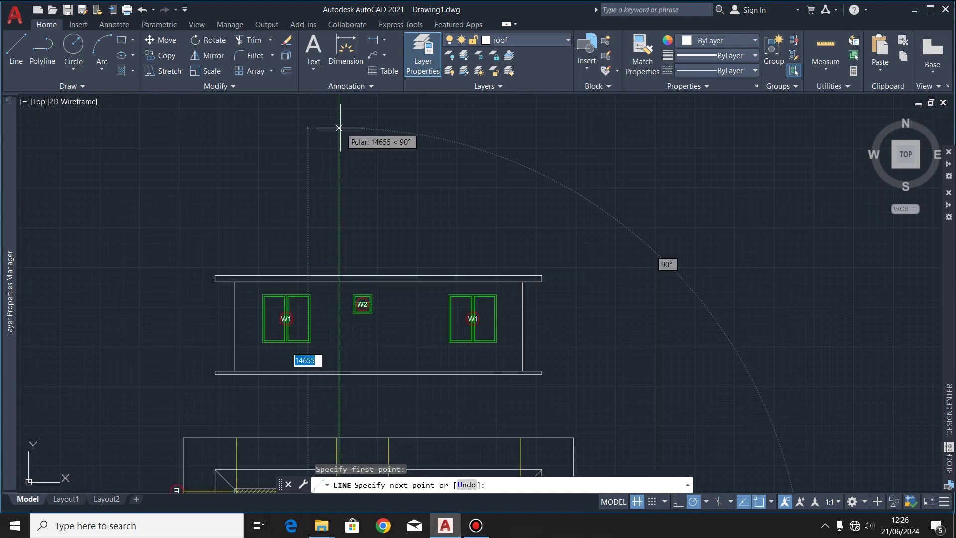
pyautogui.click(339, 127)
pyautogui.press('Escape')
# Copy the vertical ridge projection line from the plan's left ridge end to its right ridge end.
pyautogui.click(363, 174)
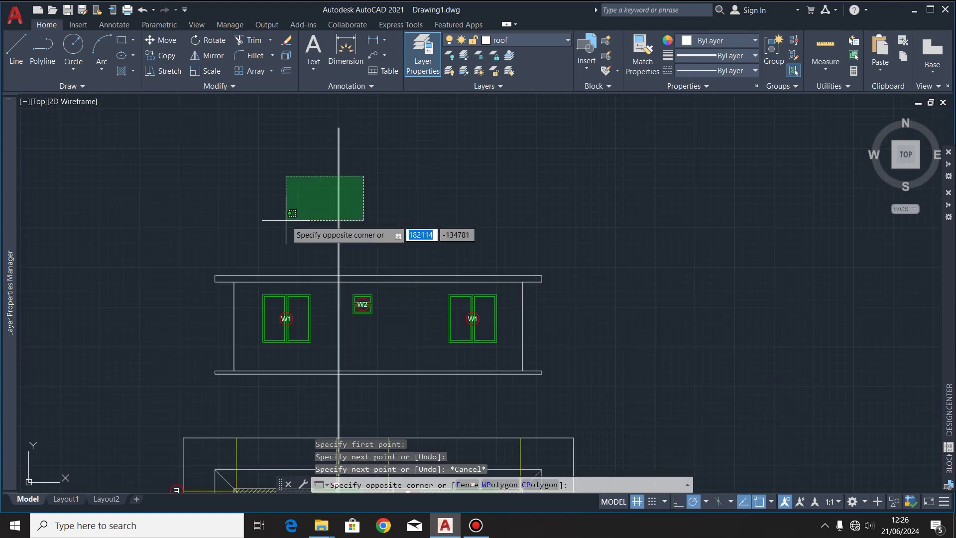
pyautogui.click(285, 220)
pyautogui.click(160, 55)
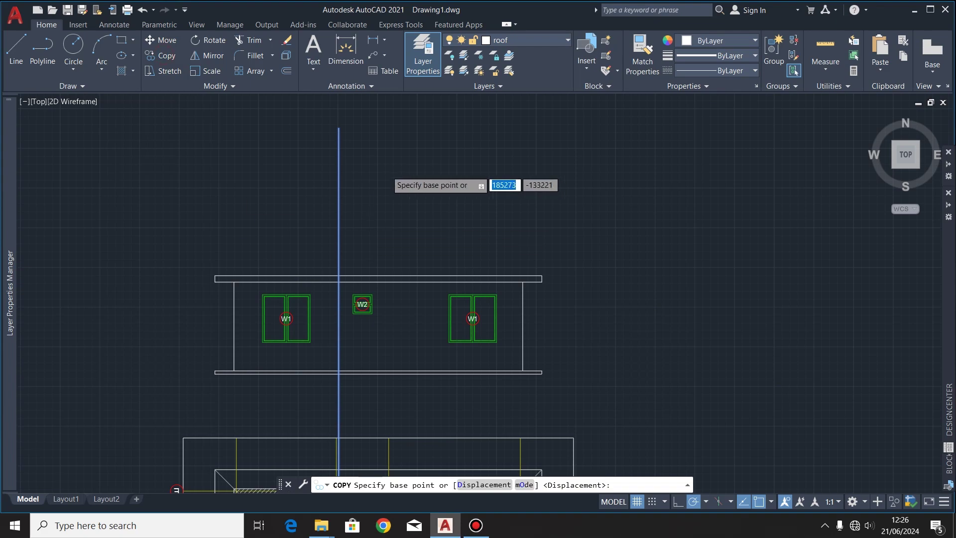
pyautogui.scroll(-3, 391, 179)
pyautogui.scroll(1, 390, 284)
pyautogui.scroll(6, 389, 254)
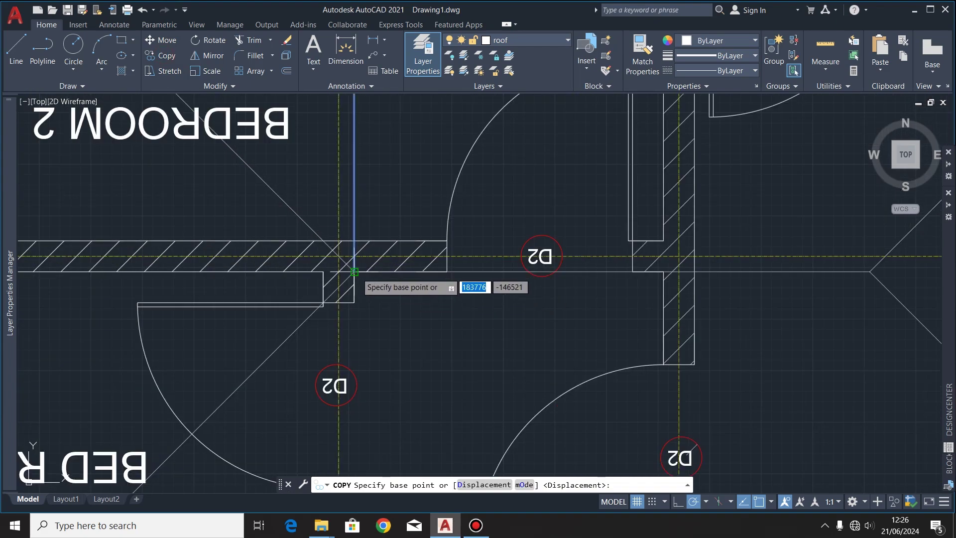
pyautogui.click(382, 271)
pyautogui.scroll(-5, 405, 320)
pyautogui.scroll(4, 418, 316)
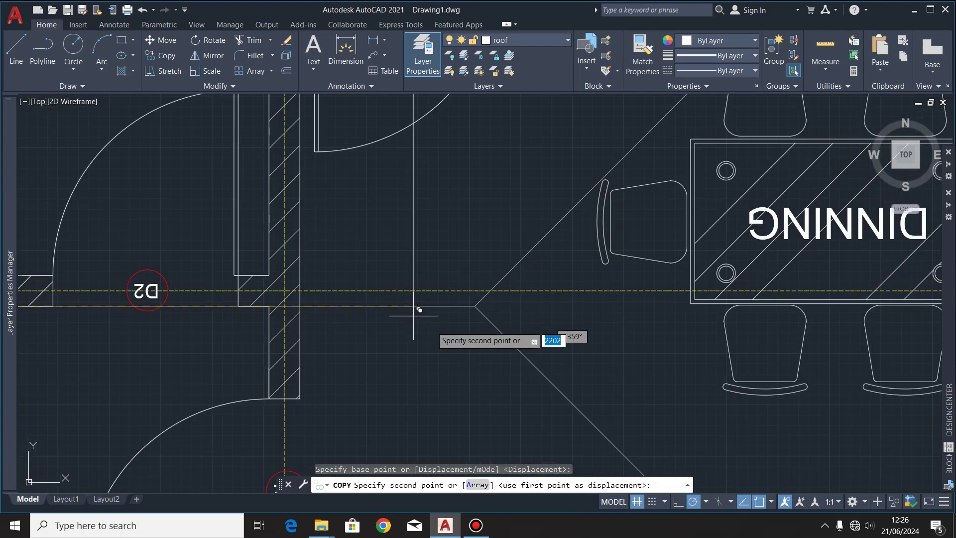
pyautogui.scroll(-4, 474, 305)
pyautogui.press('Escape')
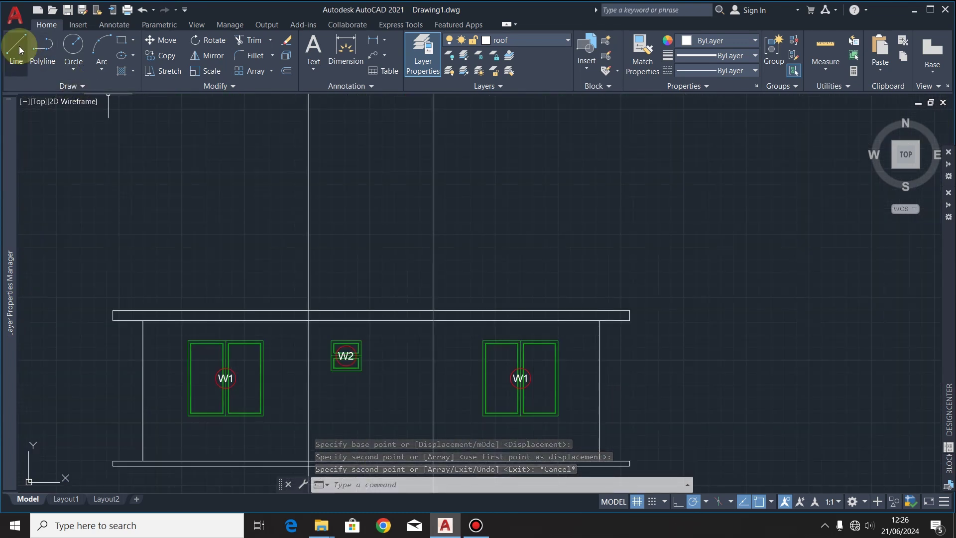
# Draw the left roof slope from the upper-left corner of the eaves at 30°, about 5777 long.
pyautogui.click(16, 48)
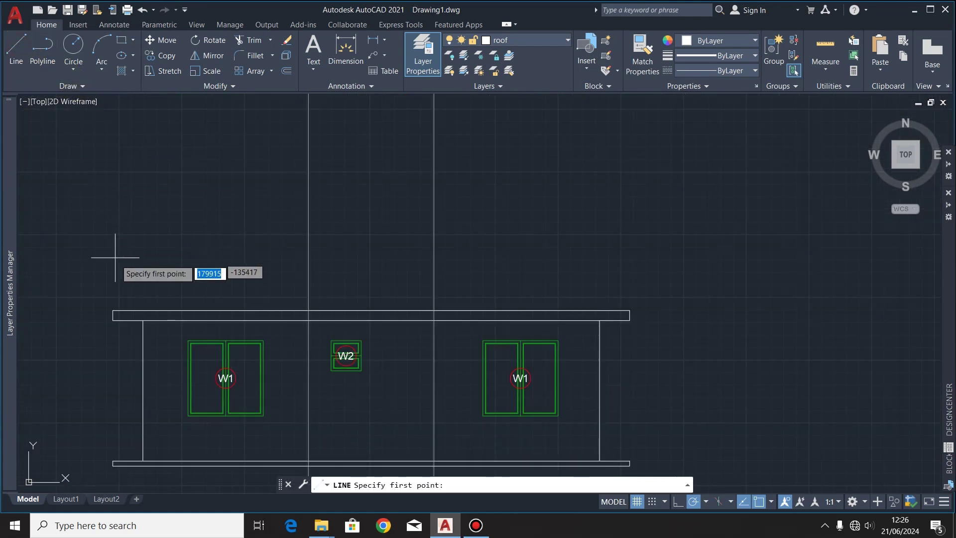
pyautogui.scroll(2, 119, 297)
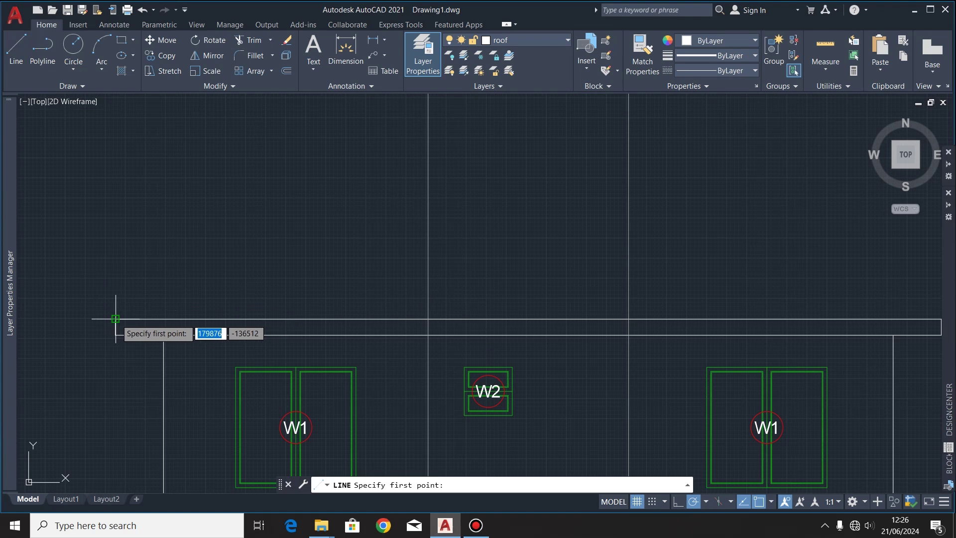
pyautogui.click(116, 319)
pyautogui.scroll(-2, 298, 207)
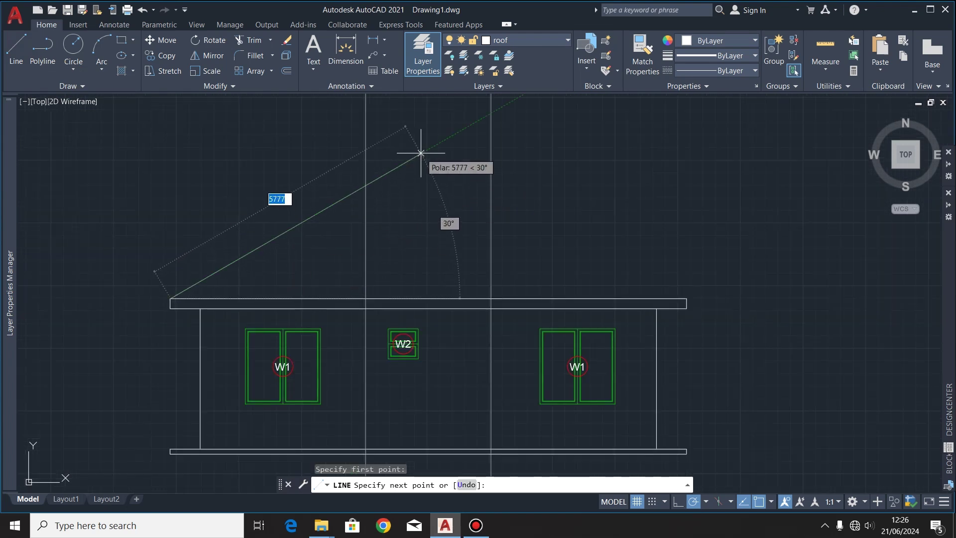
pyautogui.press('Tab')
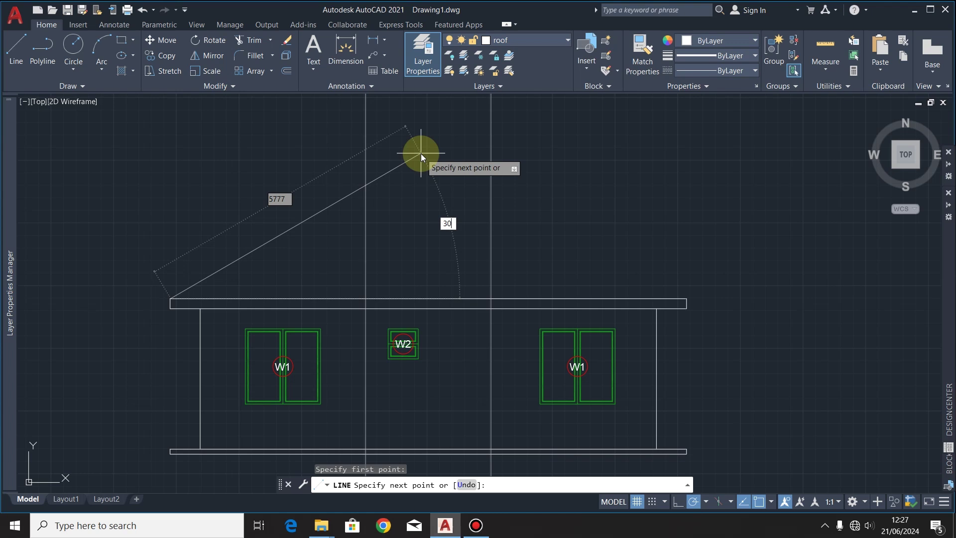
pyautogui.press('Return')
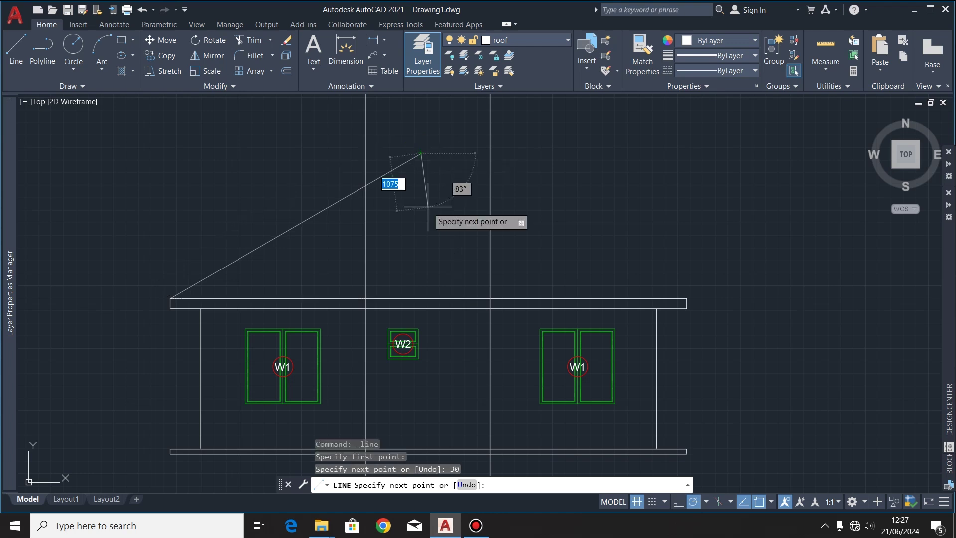
pyautogui.press('Escape')
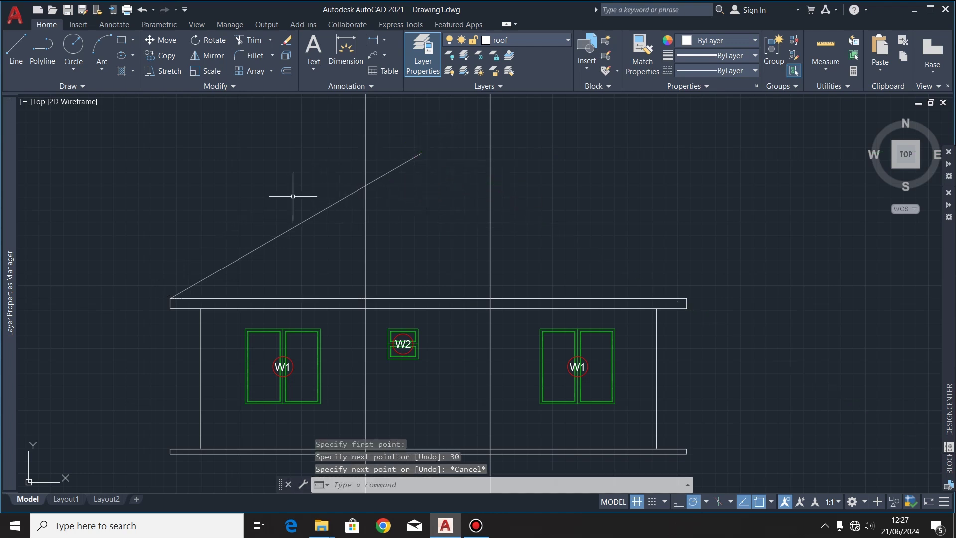
# Draw the right roof slope from the upper-right corner of the eaves at 150°, about 6520 long.
pyautogui.scroll(-3, 292, 196)
pyautogui.scroll(3, 390, 169)
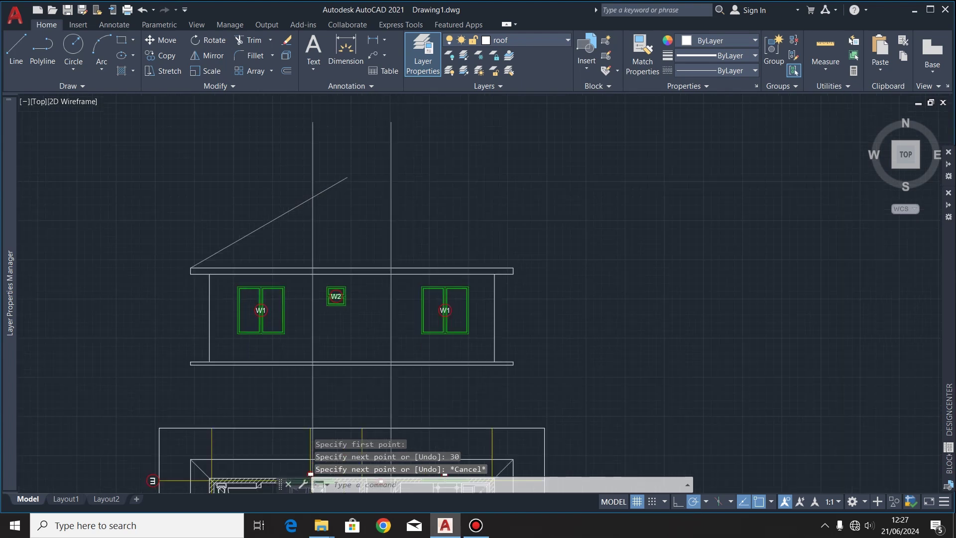
pyautogui.click(17, 46)
pyautogui.scroll(2, 629, 316)
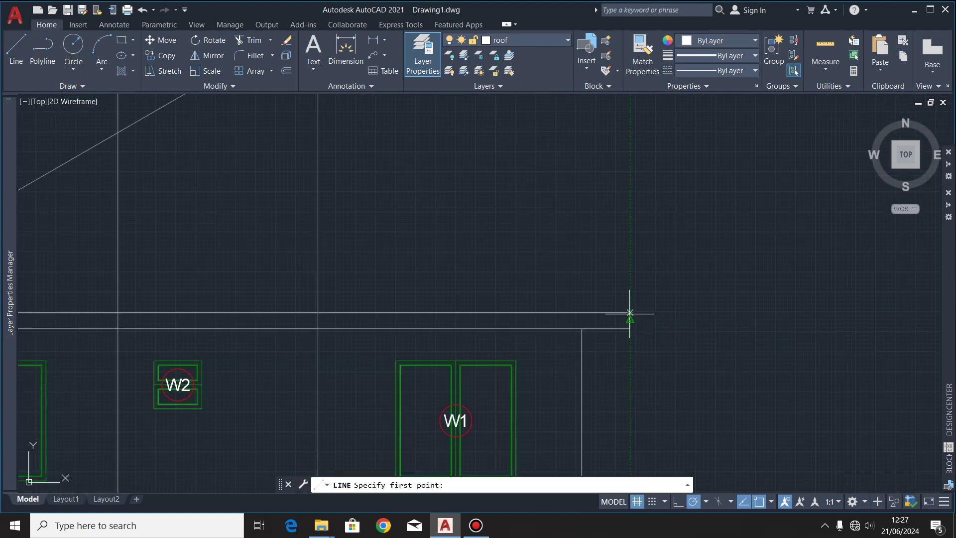
pyautogui.click(629, 312)
pyautogui.scroll(-3, 617, 316)
pyautogui.scroll(5, 464, 193)
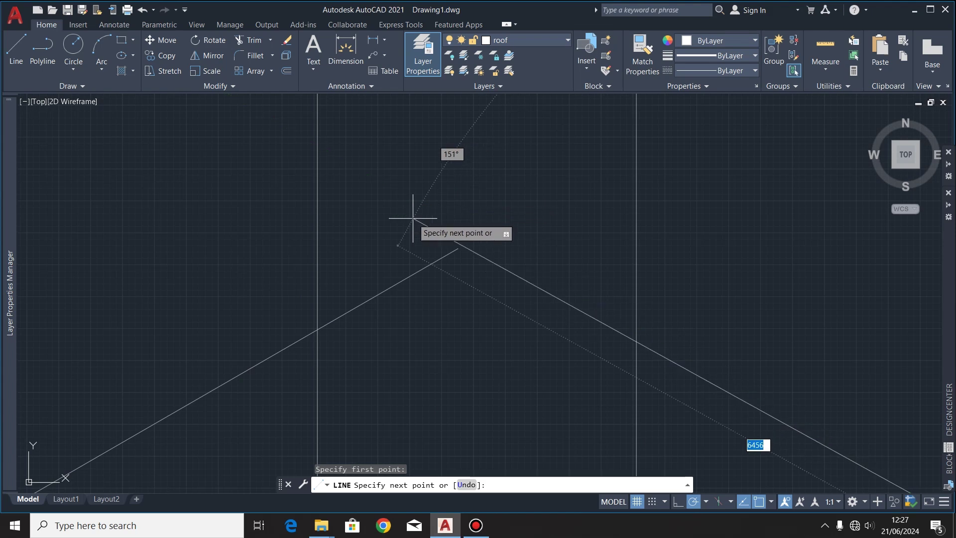
pyautogui.scroll(-2, 413, 200)
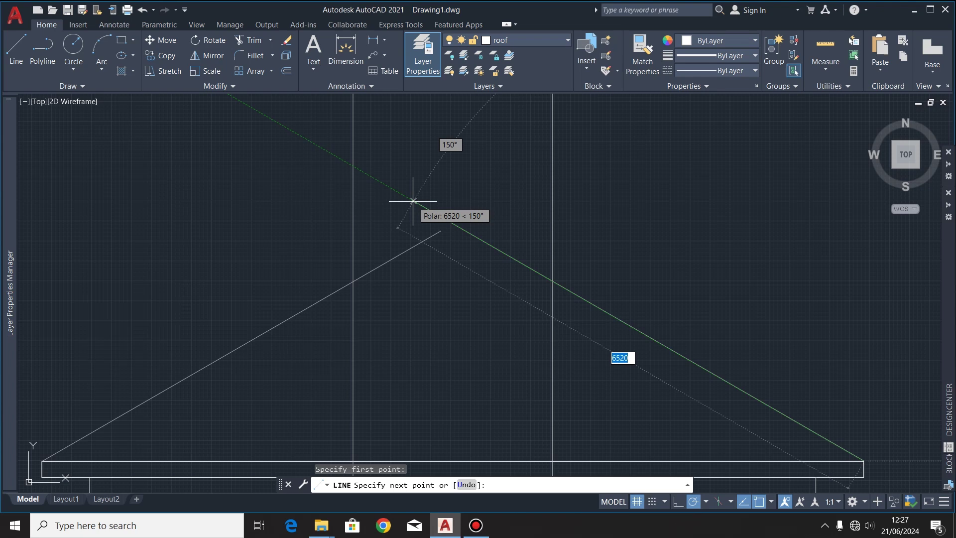
pyautogui.press('Tab')
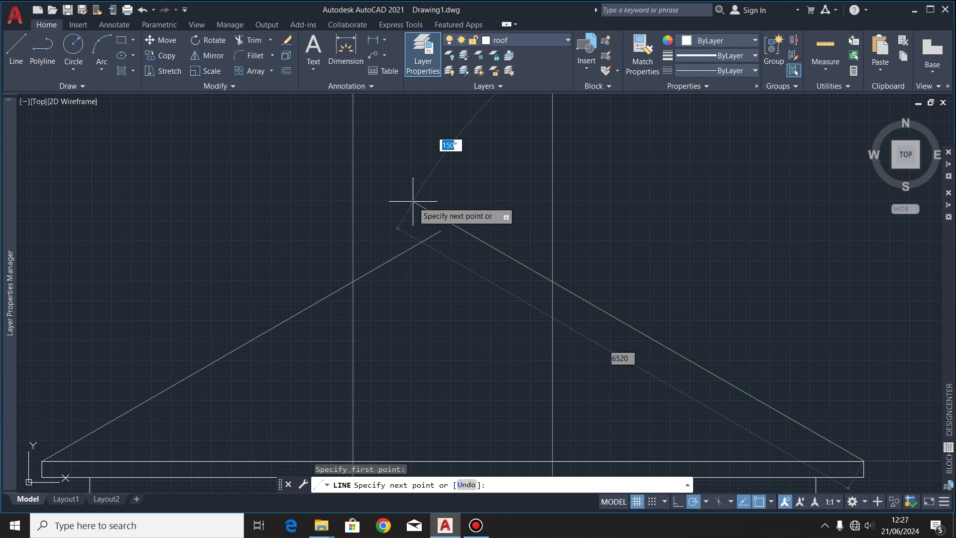
pyautogui.write('150')
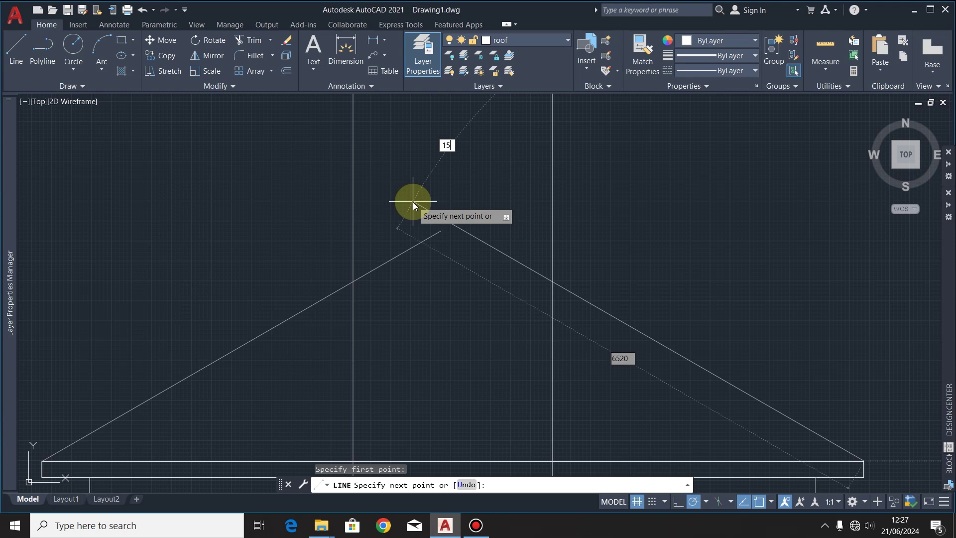
pyautogui.press('Return')
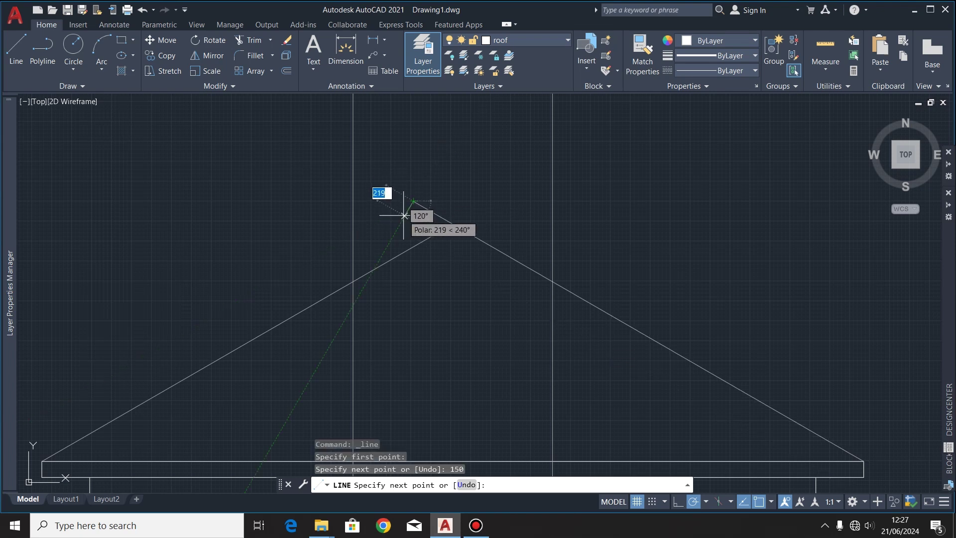
pyautogui.press('Escape')
# Draw the horizontal ridge line between the points where the two projection lines cross the left and right roof slopes.
pyautogui.scroll(-3, 508, 220)
pyautogui.scroll(3, 96, 196)
pyautogui.press('Return')
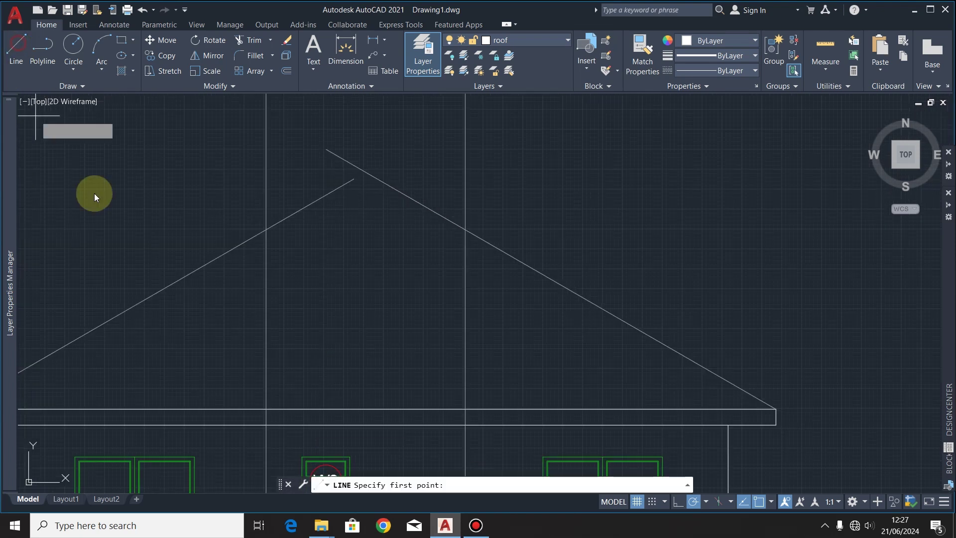
pyautogui.scroll(2, 285, 253)
pyautogui.moveTo(299, 219)
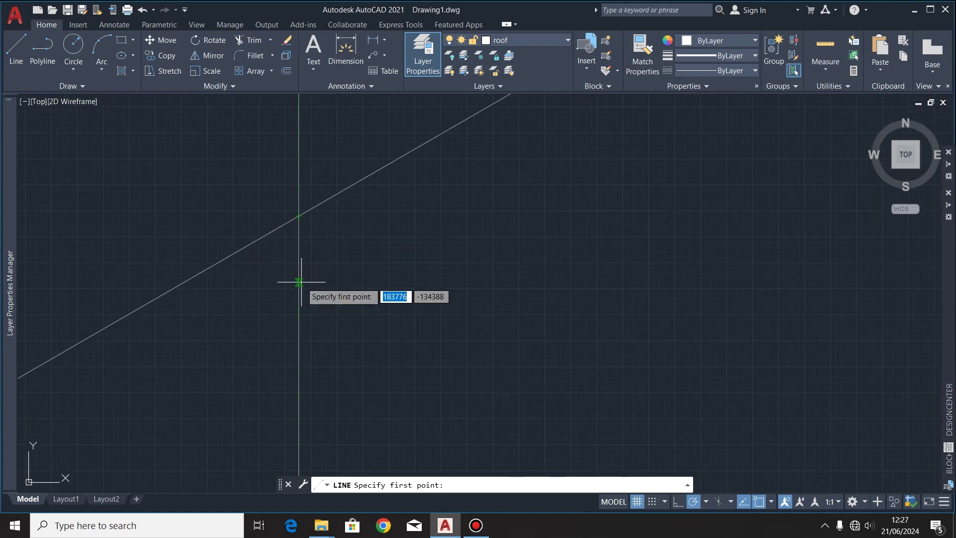
pyautogui.click(299, 216)
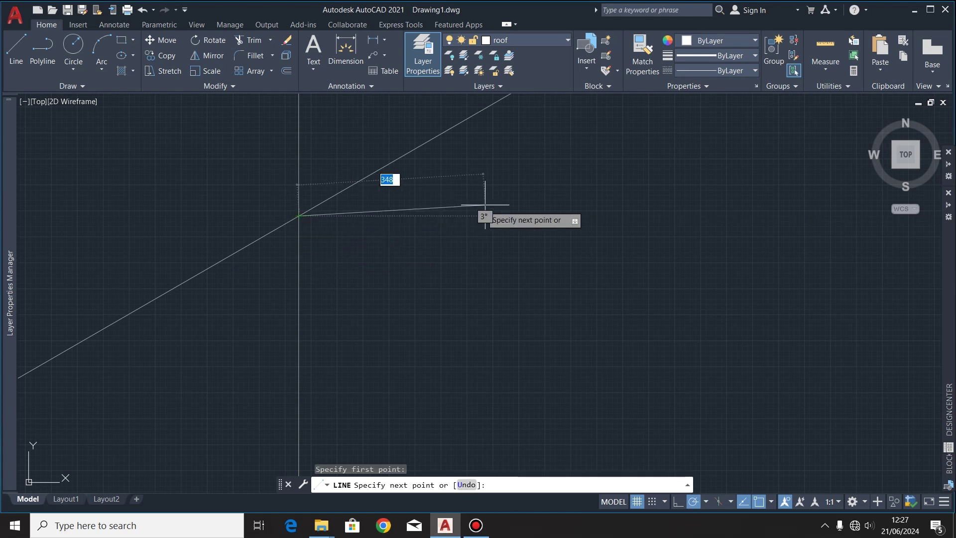
pyautogui.scroll(-3, 229, 240)
pyautogui.scroll(-2, 230, 244)
pyautogui.scroll(4, 556, 234)
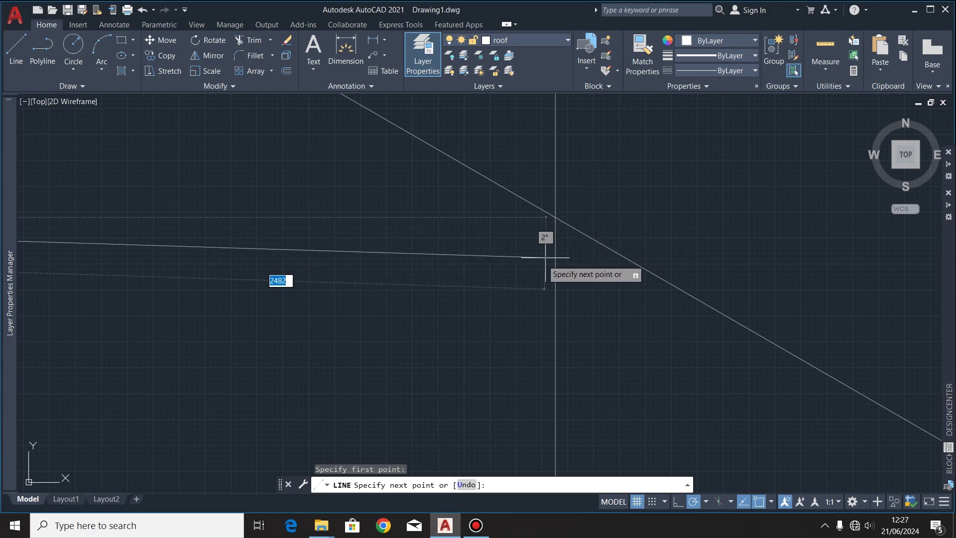
pyautogui.click(554, 215)
pyautogui.press('Escape')
pyautogui.scroll(-2, 407, 200)
pyautogui.scroll(-3, 407, 200)
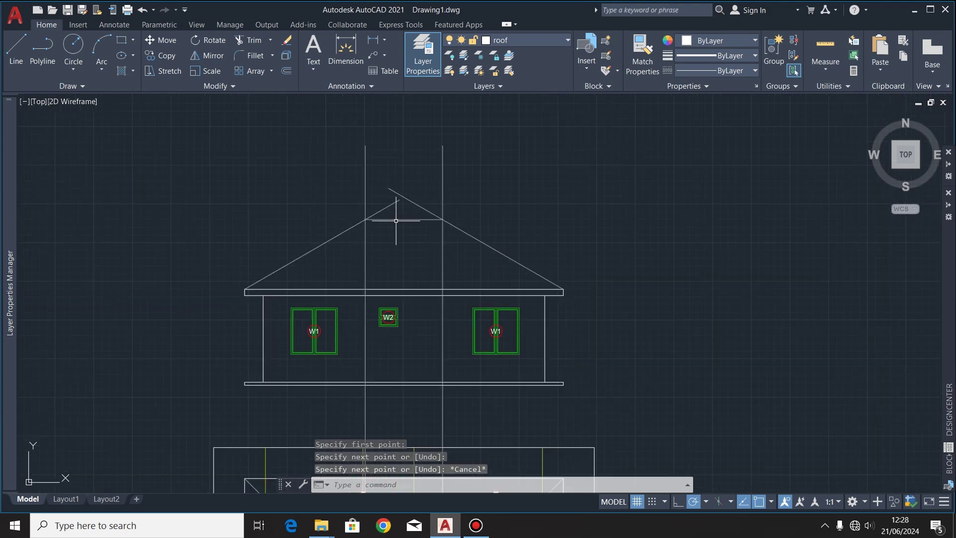
# Examine the ridge and hip lines in the rotated plan and compare them with the roof in the elevation.
pyautogui.scroll(-5, 404, 185)
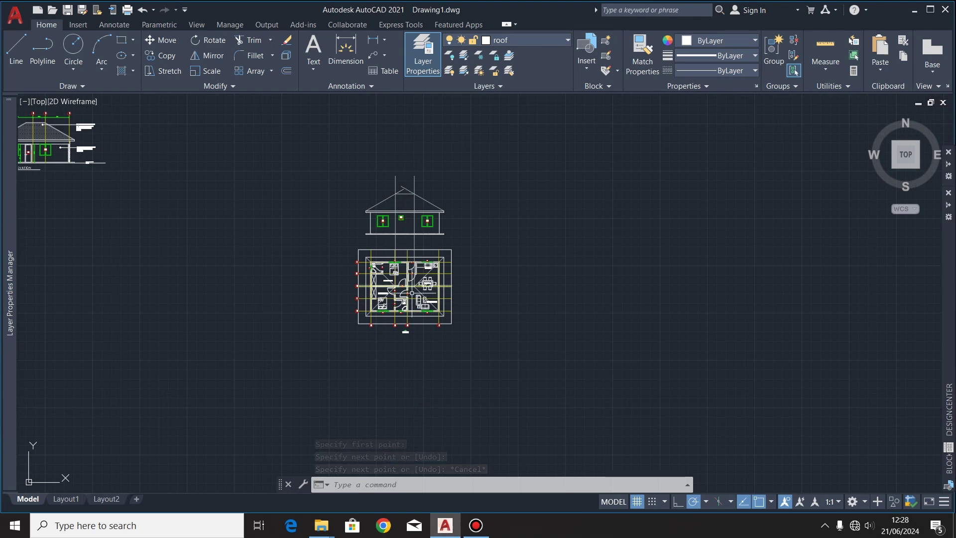
pyautogui.scroll(6, 412, 293)
pyautogui.scroll(-4, 428, 276)
pyautogui.scroll(6, 437, 288)
pyautogui.scroll(-2, 398, 302)
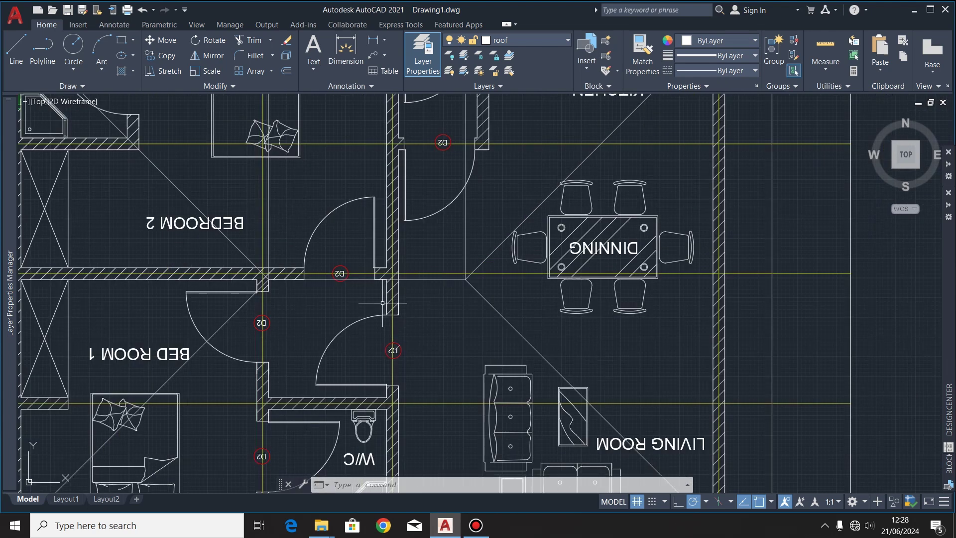
pyautogui.scroll(-2, 457, 291)
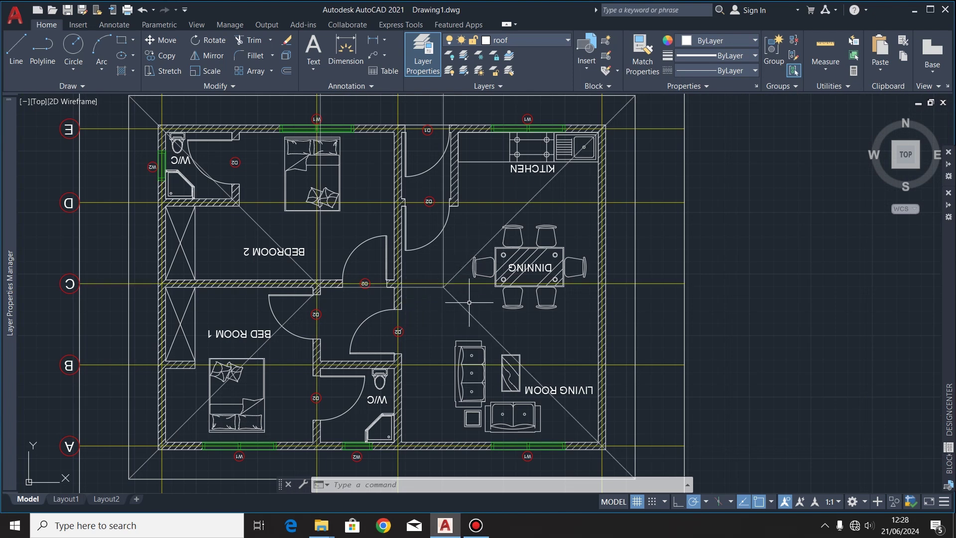
pyautogui.moveTo(469, 306); pyautogui.dragTo(492, 306, button='middle')
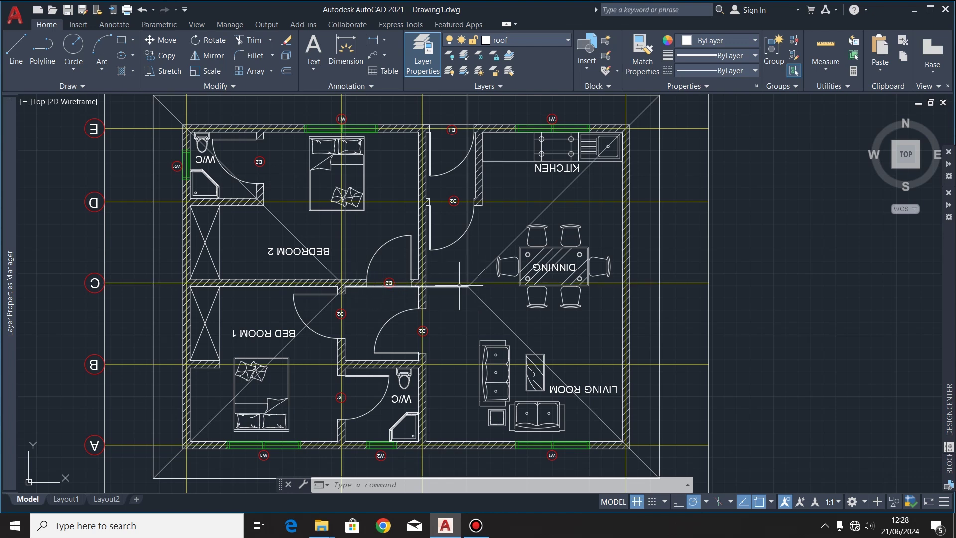
pyautogui.scroll(-6, 466, 285)
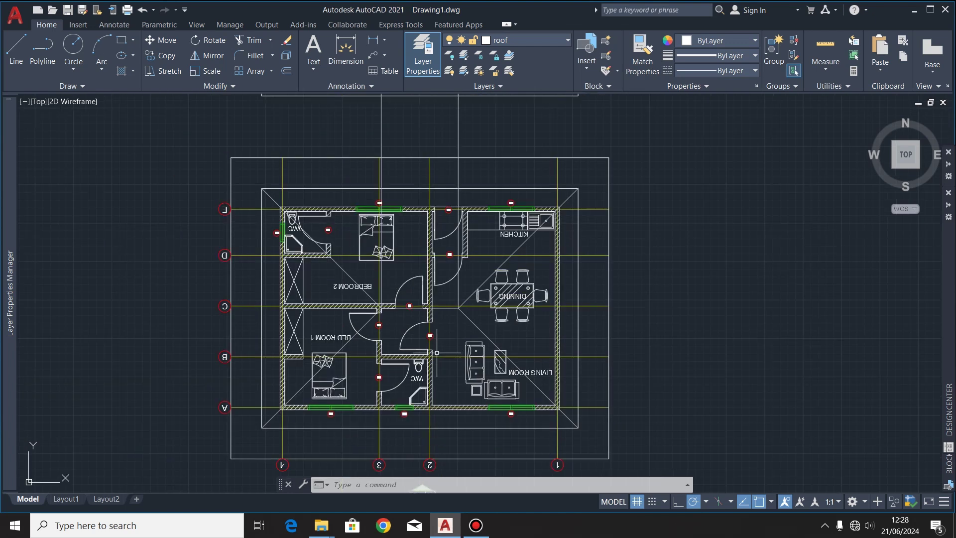
pyautogui.scroll(6, 432, 175)
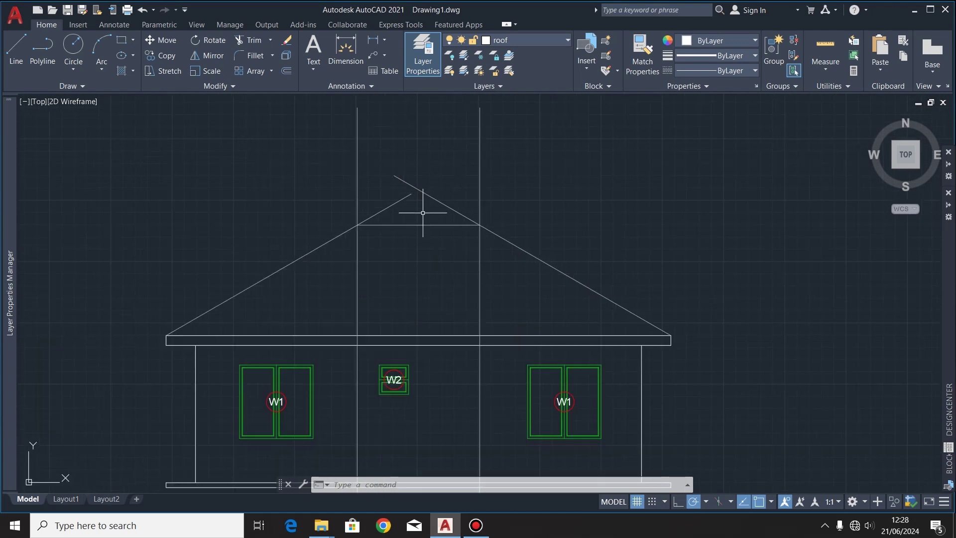
# Trim the roof slopes and both vertical projection lines above the horizontal ridge line.
pyautogui.click(248, 40)
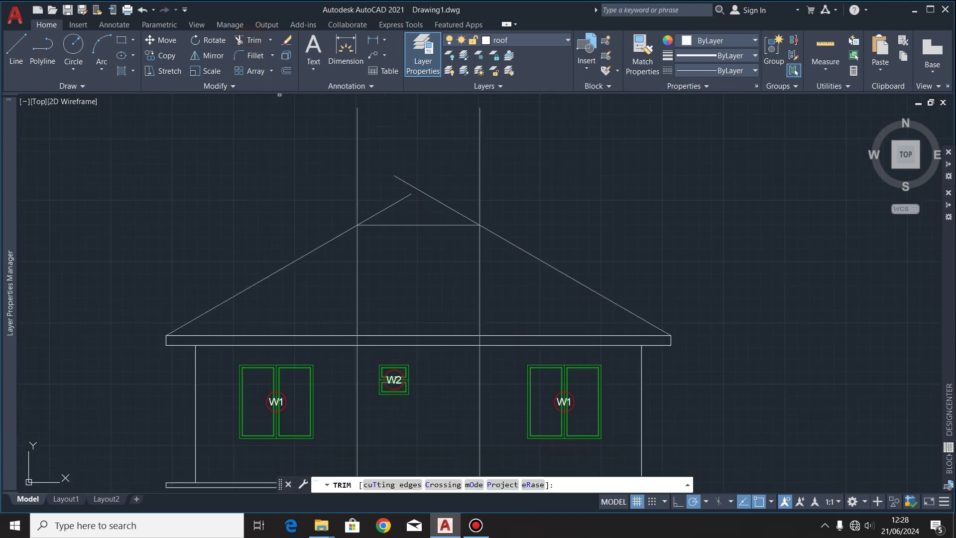
pyautogui.moveTo(328, 212); pyautogui.dragTo(544, 207)
pyautogui.press('Return')
pyautogui.press('Escape')
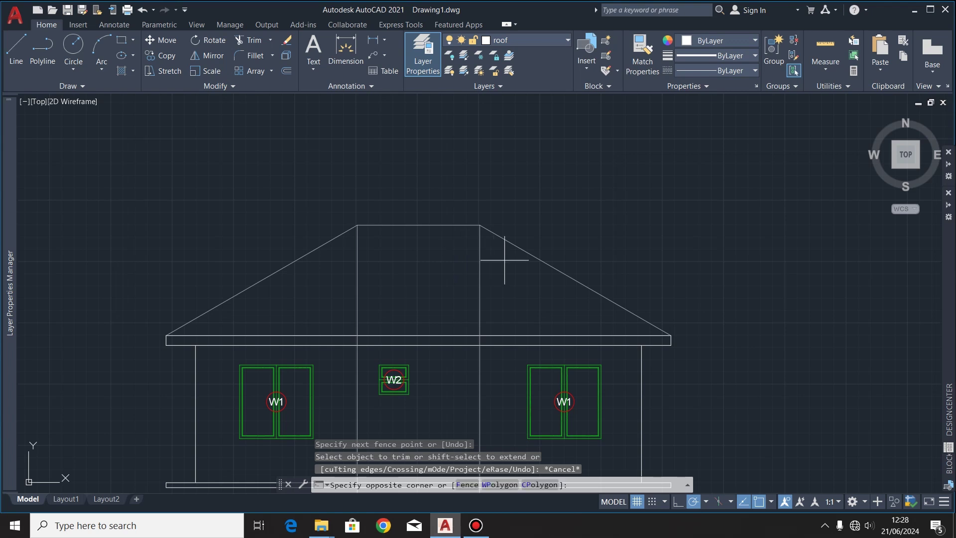
# Erase the two remaining vertical projection lines below the ridge.
pyautogui.click(504, 260)
pyautogui.click(345, 289)
pyautogui.press('Delete')
pyautogui.scroll(-2, 364, 199)
pyautogui.scroll(3, 379, 207)
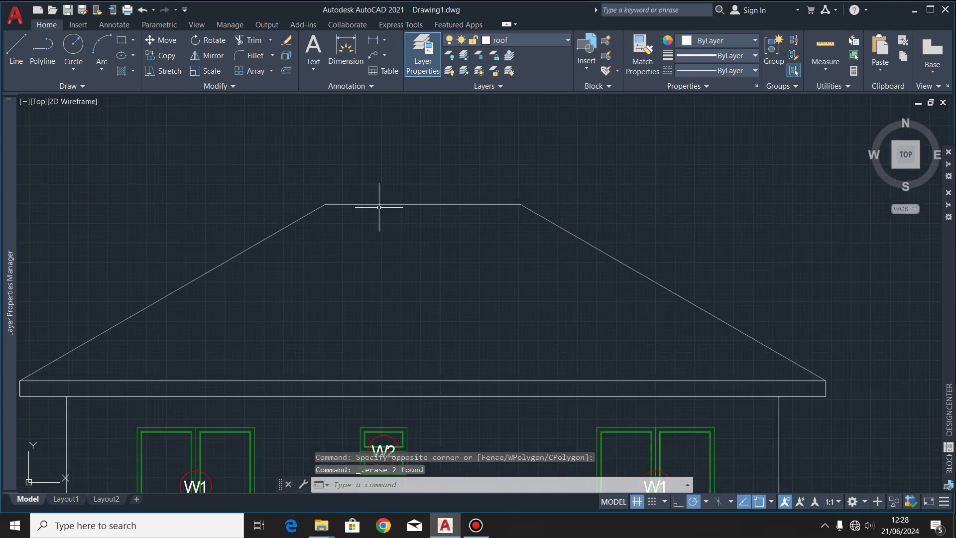
# Offset the ridge line and both sloping roof edges 50 inward.
pyautogui.click(452, 194)
pyautogui.click(434, 229)
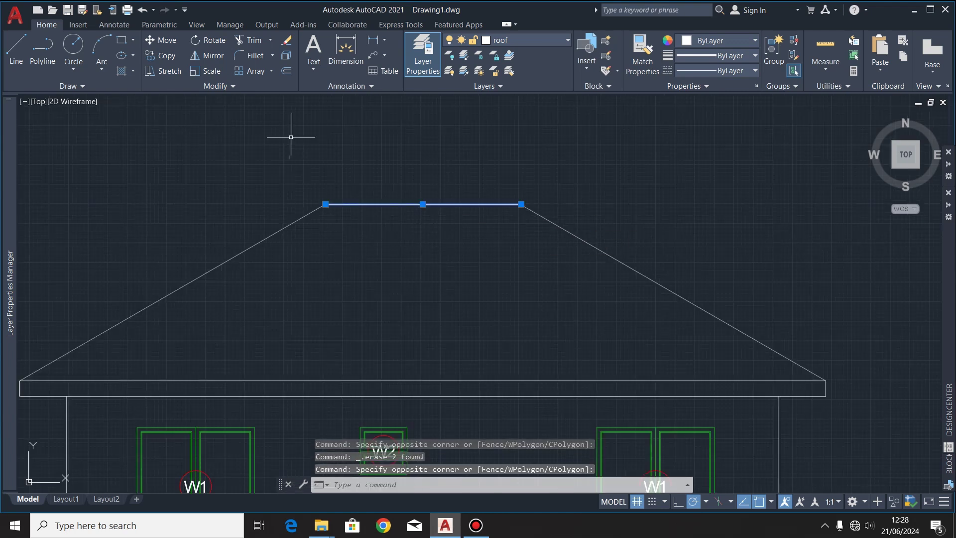
pyautogui.click(287, 70)
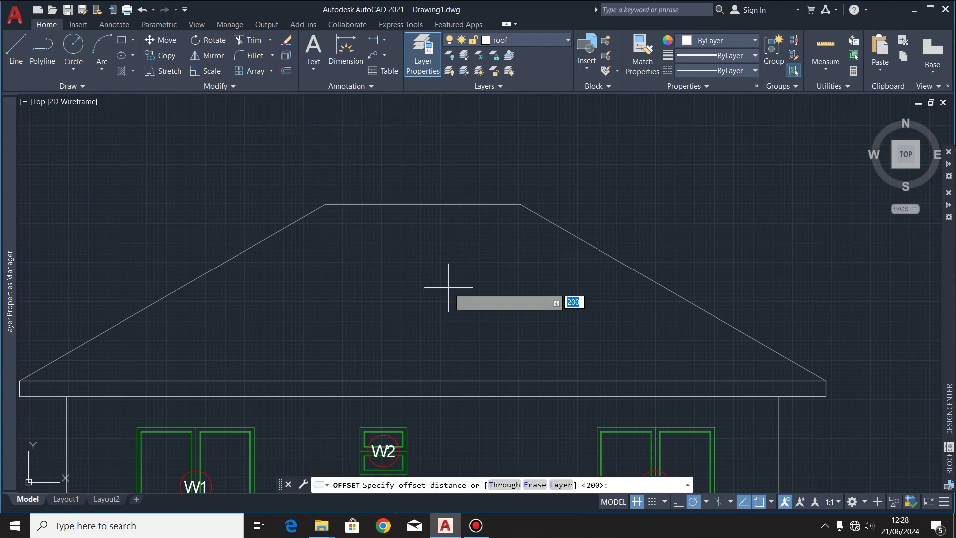
pyautogui.click(422, 204)
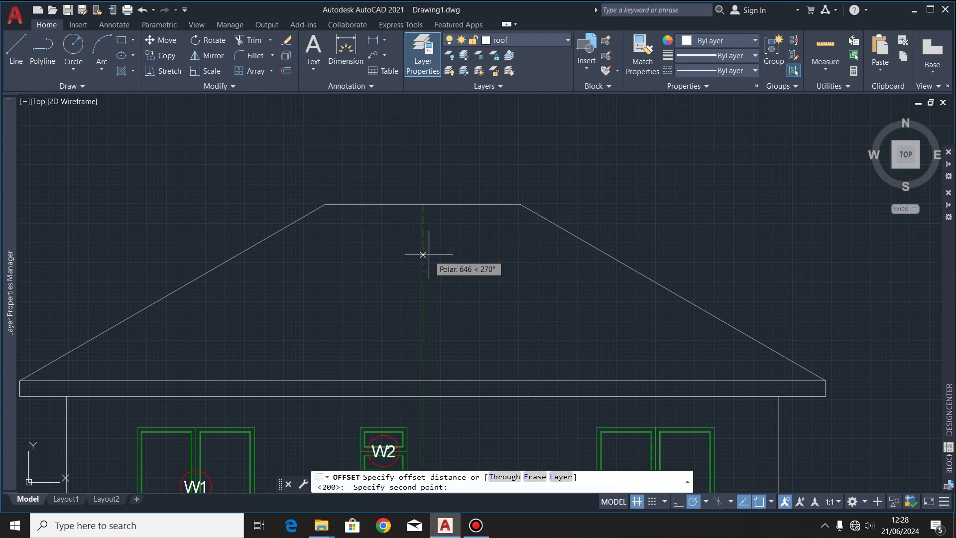
pyautogui.press('Return')
pyautogui.click(426, 204)
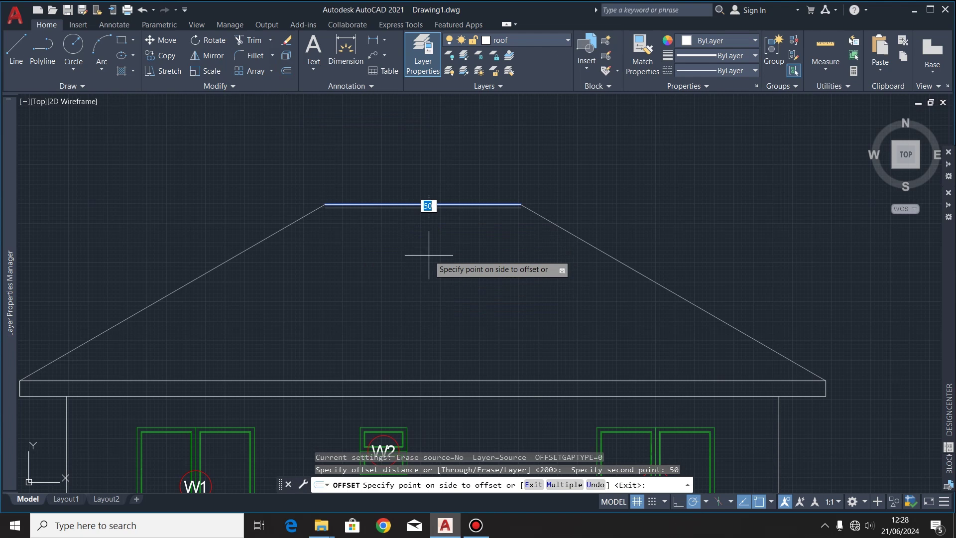
pyautogui.click(426, 251)
pyautogui.click(222, 263)
pyautogui.click(249, 306)
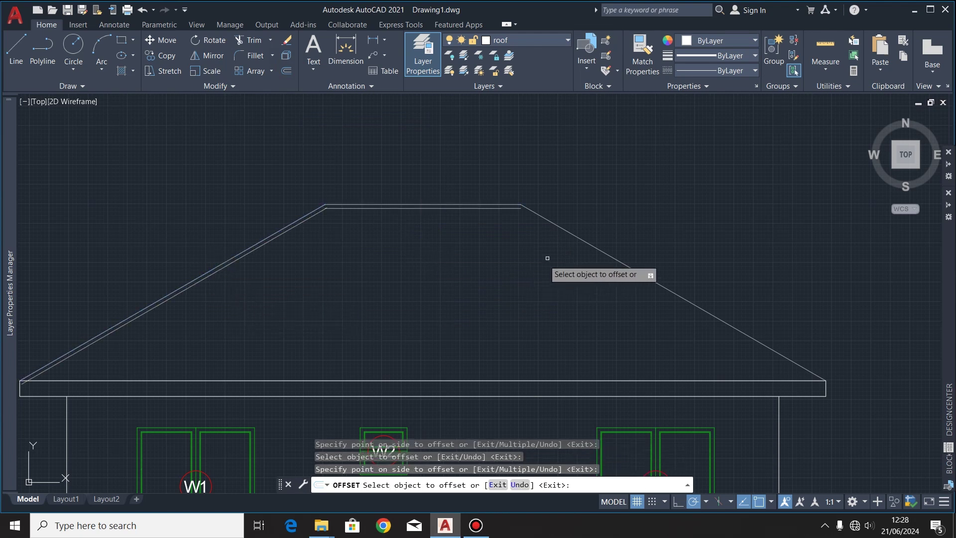
pyautogui.click(566, 231)
pyautogui.click(541, 282)
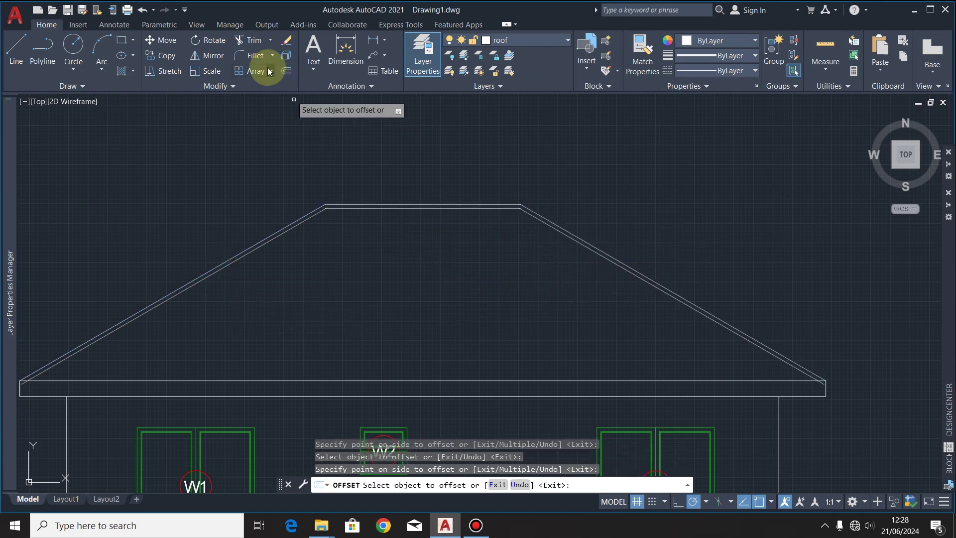
# Trim the overlapping ends of the inner offset lines where they meet below the ridge corners.
pyautogui.click(252, 40)
pyautogui.scroll(15, 326, 218)
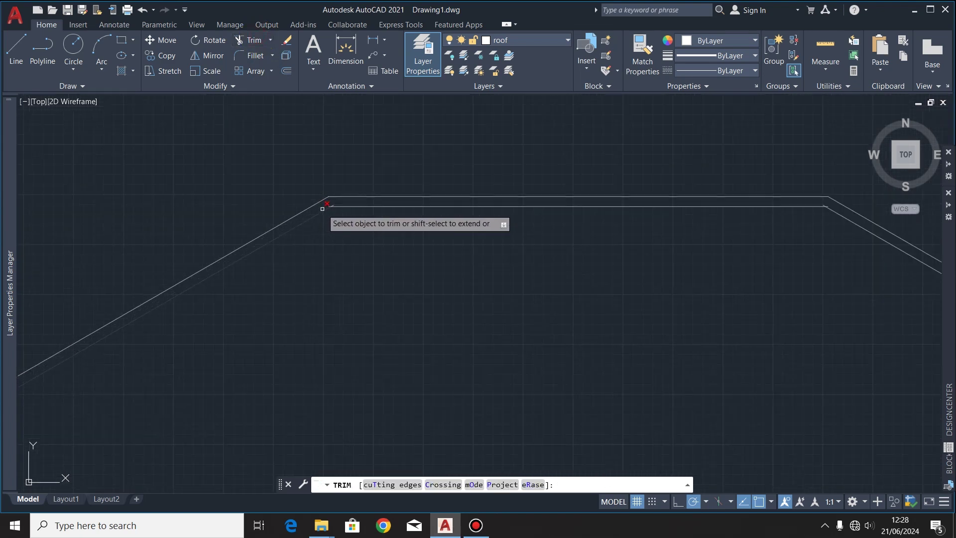
pyautogui.click(269, 240)
pyautogui.click(390, 222)
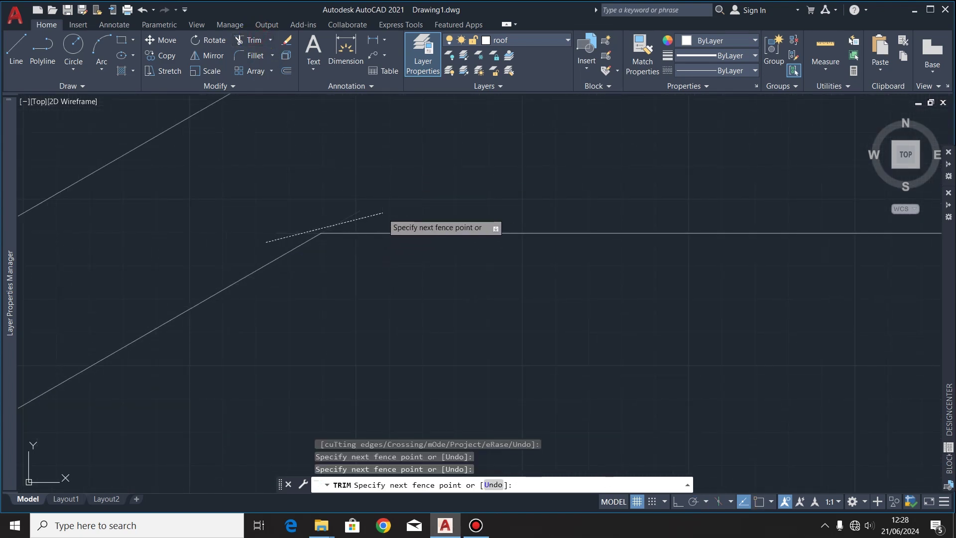
pyautogui.press('Return')
pyautogui.scroll(-5, 476, 239)
pyautogui.scroll(10, 610, 244)
pyautogui.click(502, 226)
pyautogui.click(498, 256)
pyautogui.press('Return')
# Trim the lower ends of the inner slope lines that run past the top of the fascia.
pyautogui.scroll(-5, 445, 185)
pyautogui.scroll(-8, 445, 185)
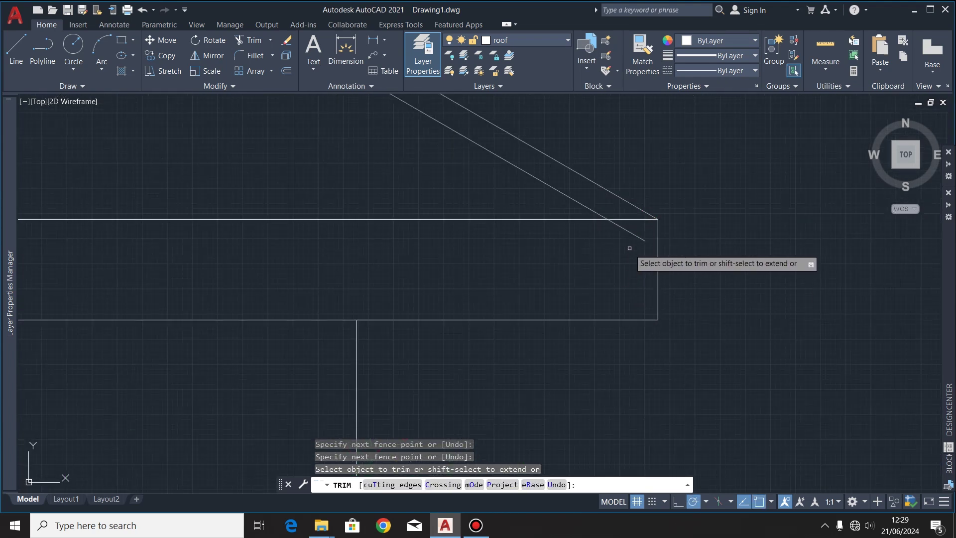
pyautogui.scroll(10, 544, 259)
pyautogui.click(305, 231)
pyautogui.click(259, 249)
pyautogui.press('Return')
pyautogui.scroll(-8, 241, 247)
pyautogui.press('Escape')
pyautogui.scroll(-3, 541, 275)
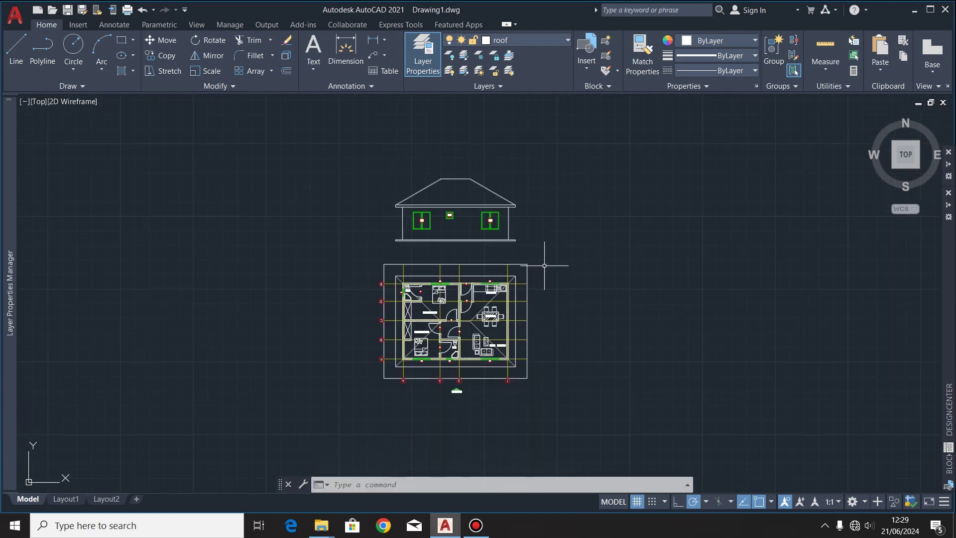
# Move the whole rotated floor plan horizontally to the right, clear of the rear elevation.
pyautogui.scroll(2, 532, 380)
pyautogui.click(533, 190)
pyautogui.click(221, 458)
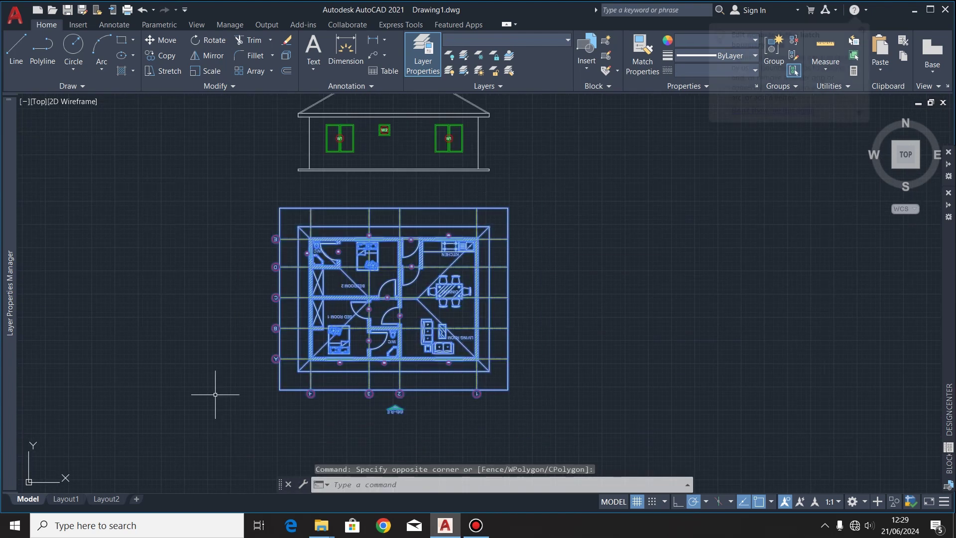
pyautogui.click(159, 49)
pyautogui.click(387, 297)
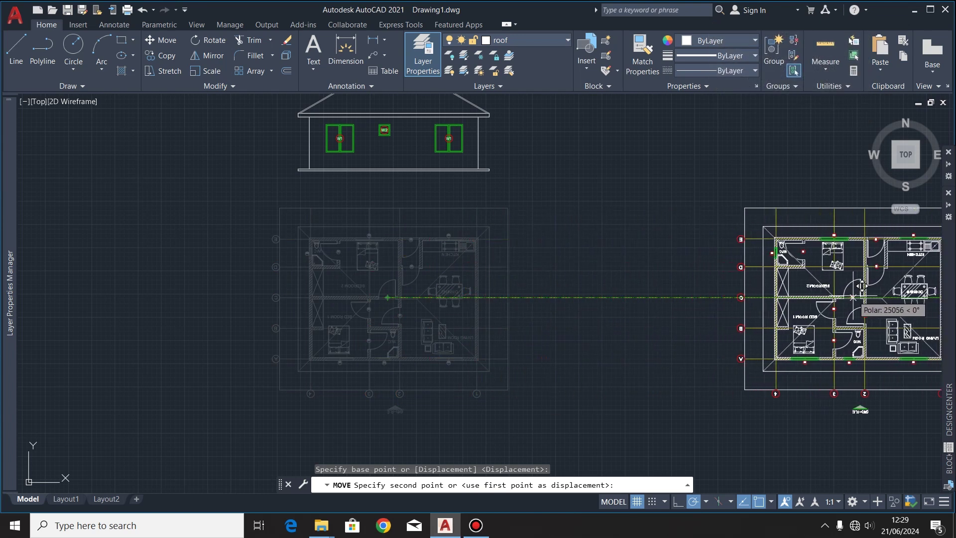
pyautogui.click(897, 288)
pyautogui.scroll(4, 352, 207)
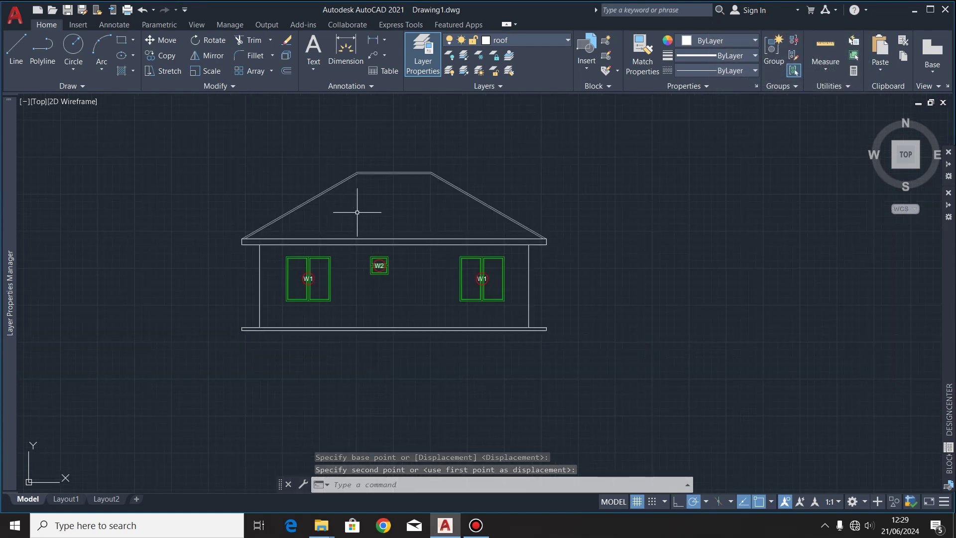
pyautogui.scroll(-2, 414, 223)
pyautogui.scroll(2, 430, 199)
pyautogui.scroll(-2, 503, 214)
pyautogui.scroll(3, 501, 209)
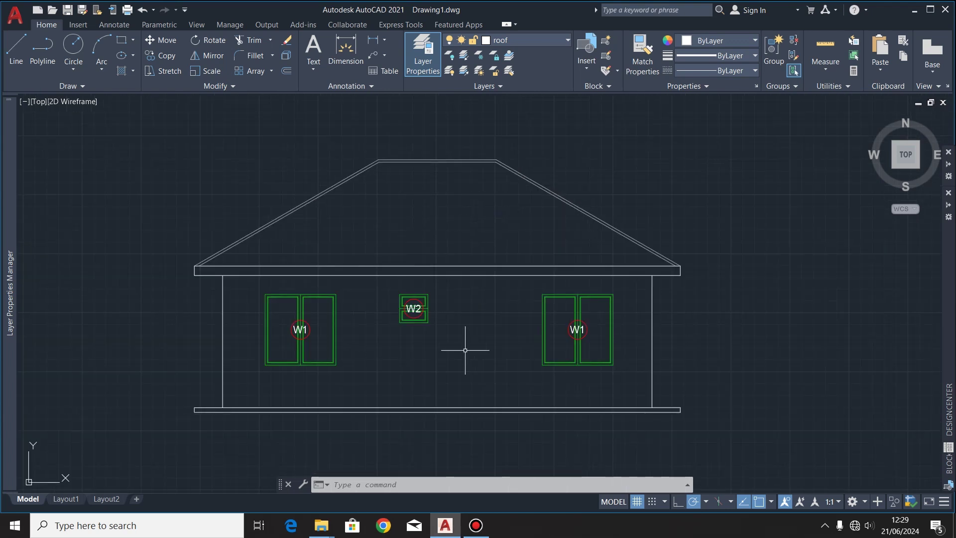
pyautogui.scroll(-1, 220, 205)
pyautogui.scroll(1, 441, 238)
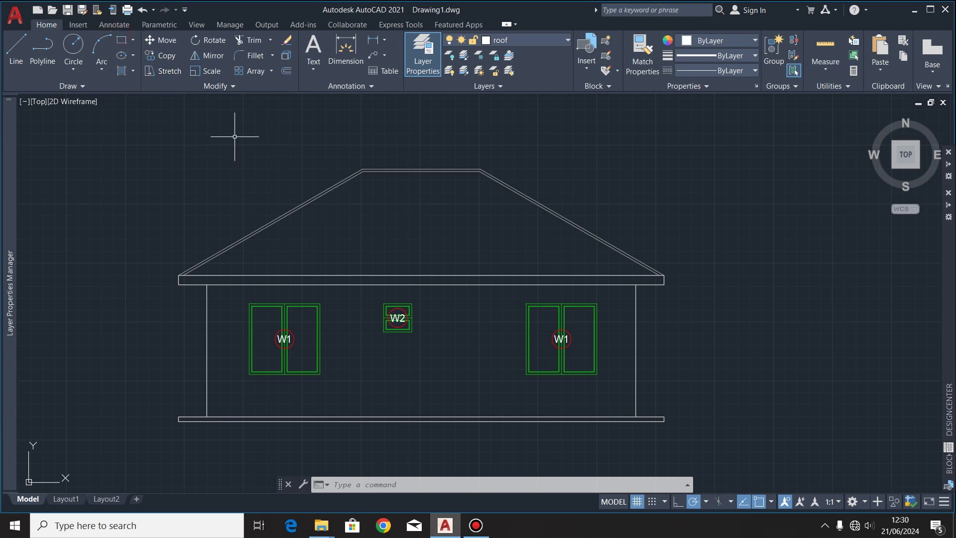
# Draw a 1000 by 1000 square on the Defpoints layer below the left end of the base slab.
pyautogui.click(118, 38)
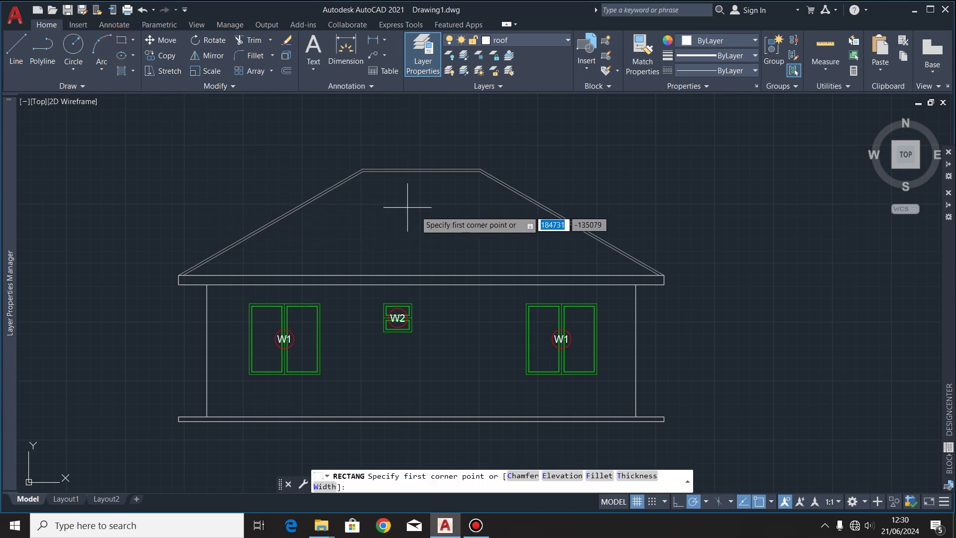
pyautogui.click(553, 38)
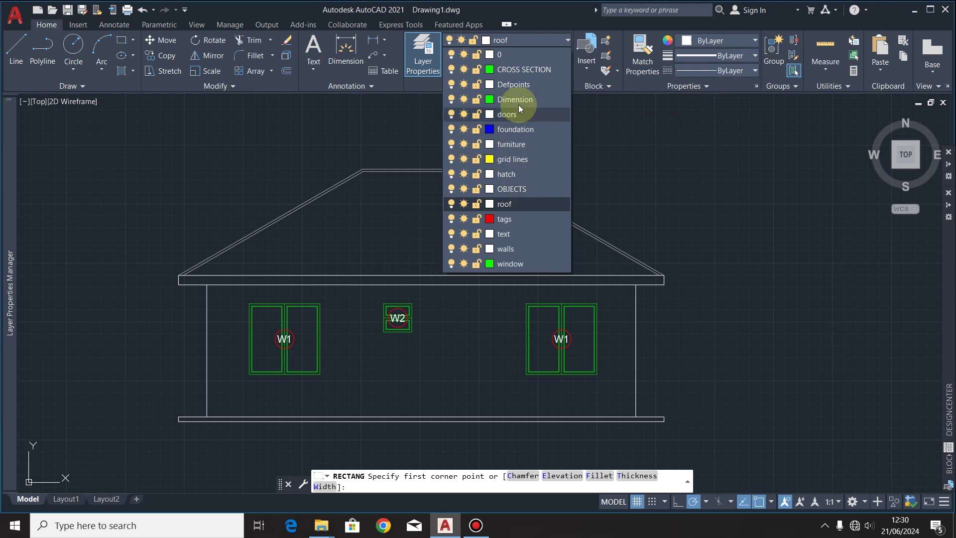
pyautogui.click(518, 85)
pyautogui.scroll(3, 342, 366)
pyautogui.click(250, 283)
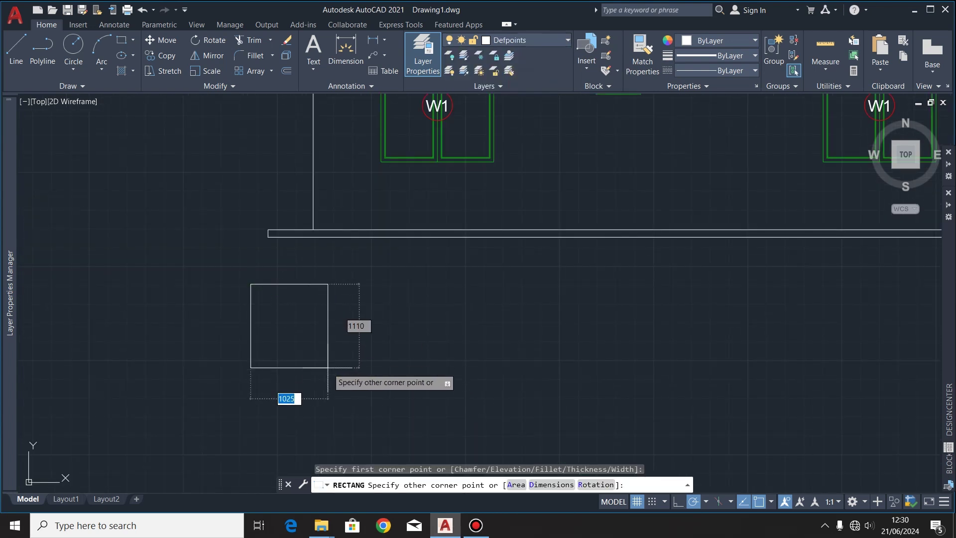
pyautogui.write('1000')
pyautogui.press('Tab')
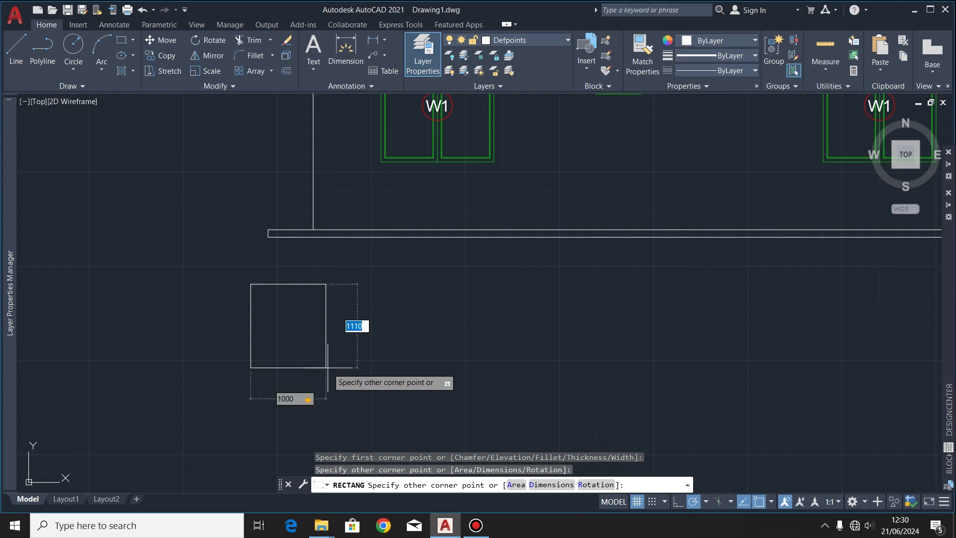
pyautogui.write('1000')
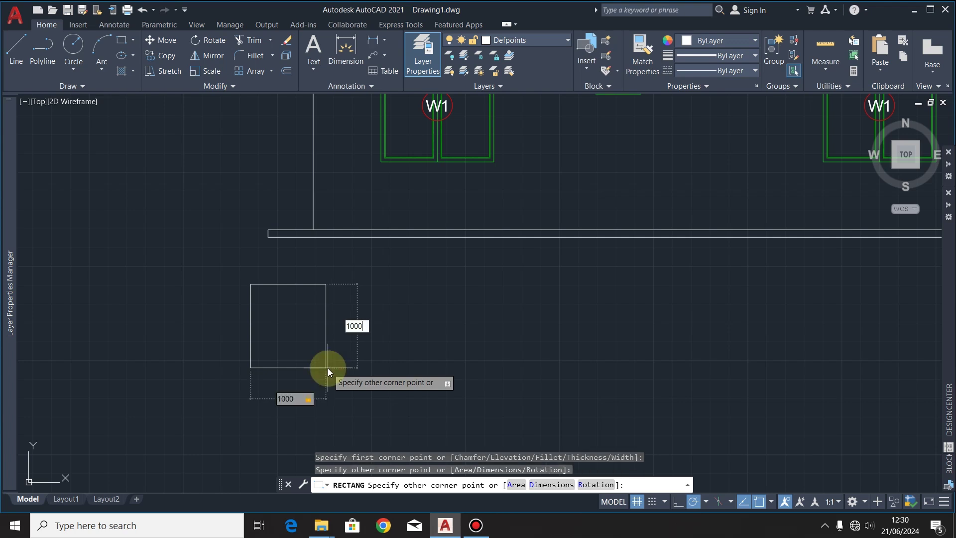
pyautogui.press('Return')
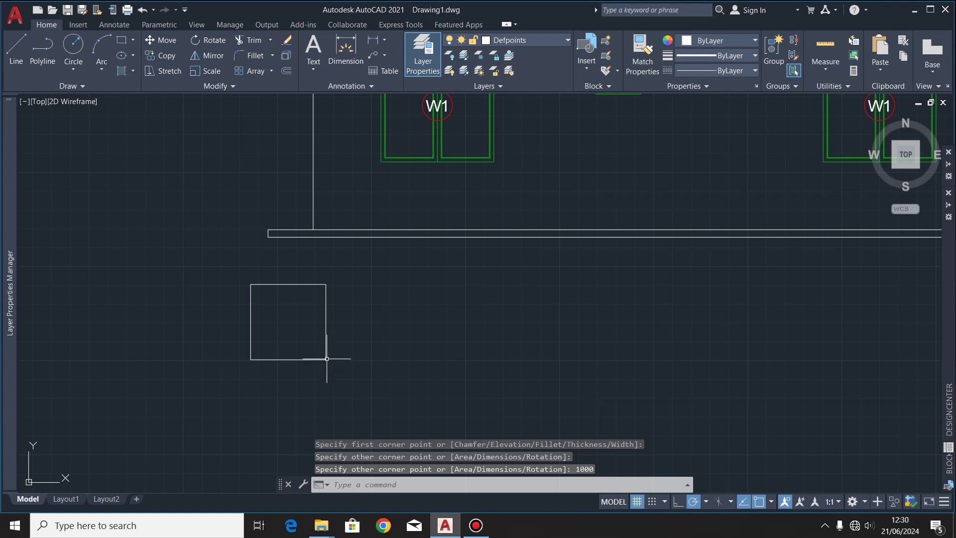
# Move the square by its top-right corner onto the lower-left corner of the base slab.
pyautogui.click(328, 358)
pyautogui.click(158, 40)
pyautogui.scroll(4, 317, 290)
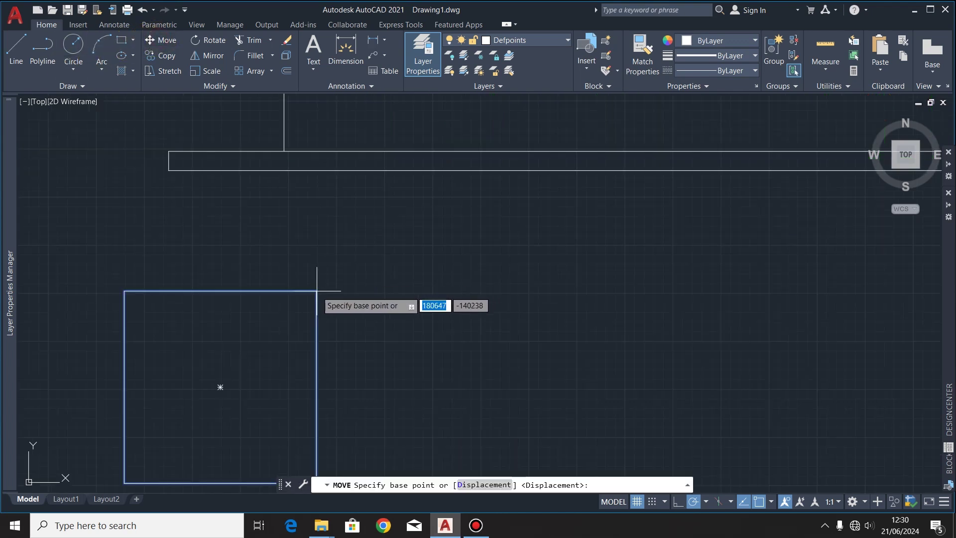
pyautogui.click(317, 290)
pyautogui.click(167, 168)
pyautogui.scroll(-3, 378, 224)
# Copy the square from its bottom-left corner to the point level with the ridge and directly above the fascia's right end.
pyautogui.click(301, 330)
pyautogui.click(226, 279)
pyautogui.click(164, 55)
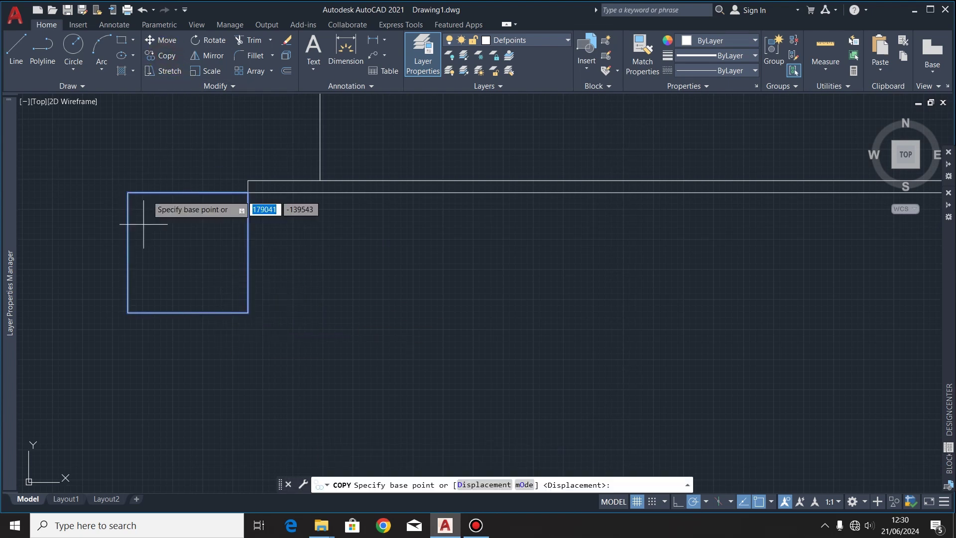
pyautogui.click(128, 312)
pyautogui.scroll(-3, 128, 311)
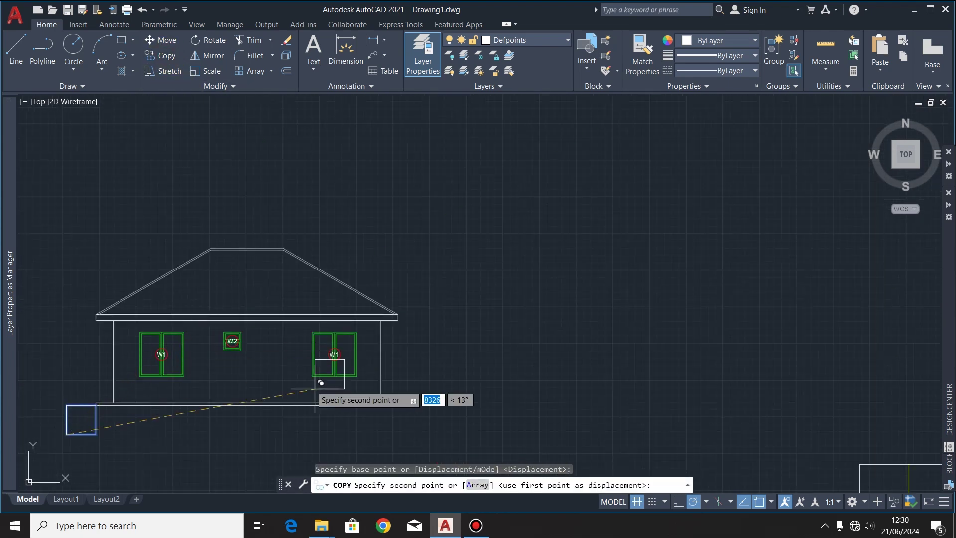
pyautogui.scroll(2, 433, 427)
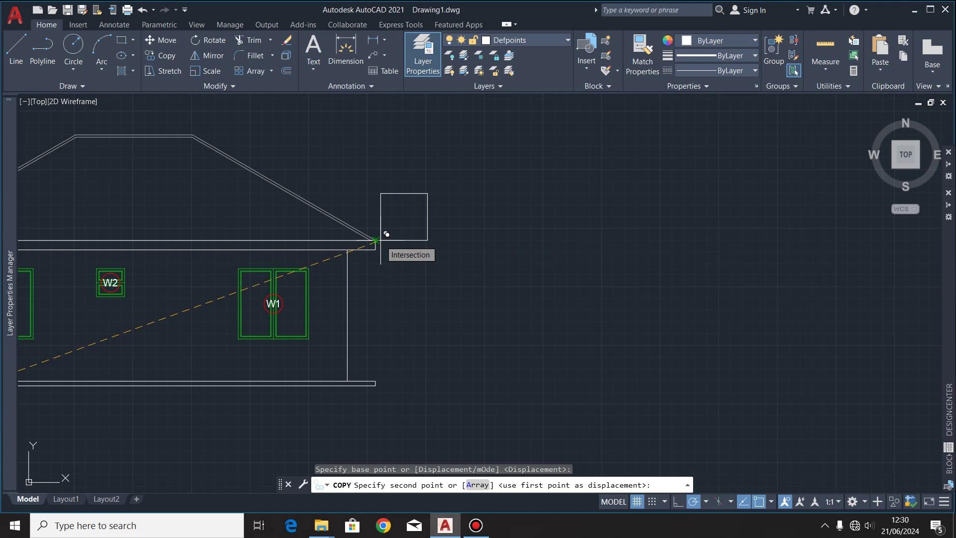
pyautogui.scroll(-3, 383, 149)
pyautogui.scroll(3, 393, 147)
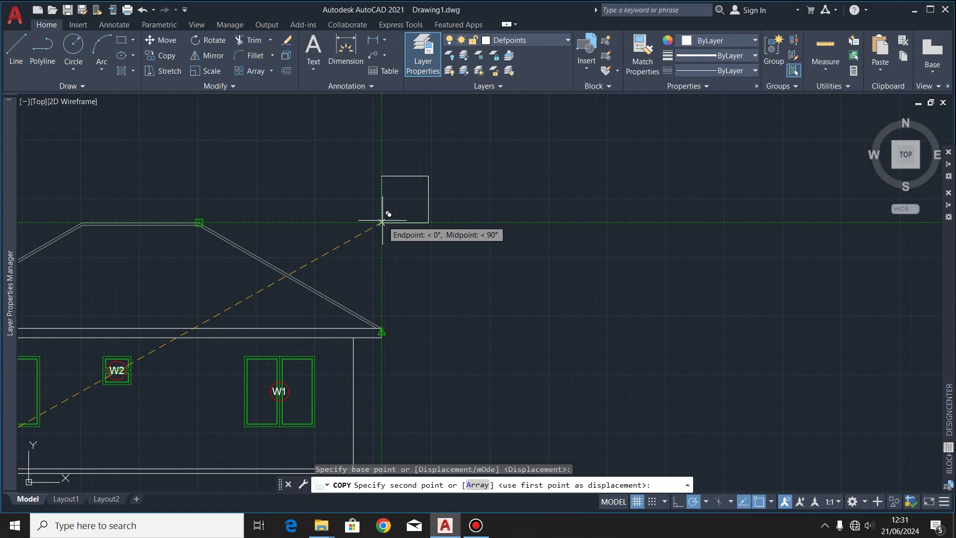
pyautogui.click(381, 222)
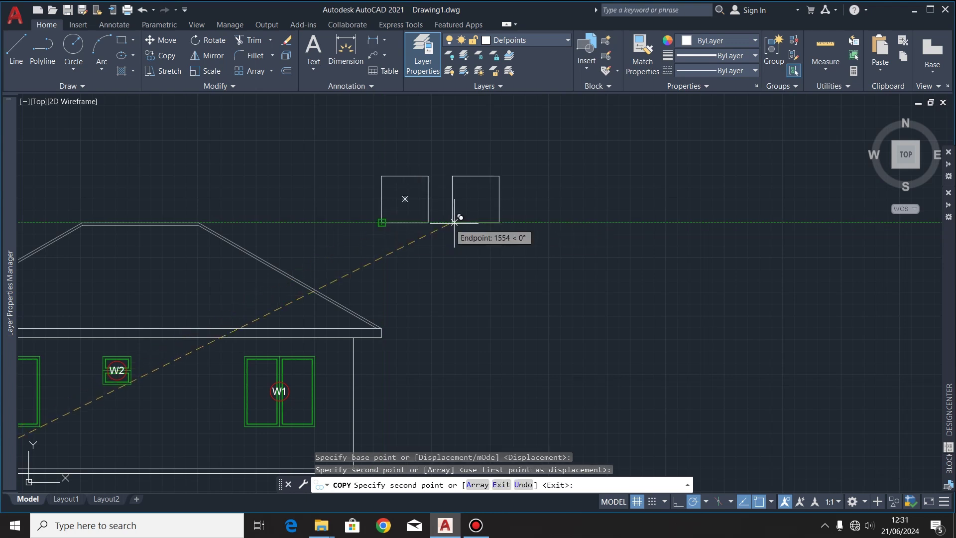
pyautogui.scroll(-4, 598, 214)
pyautogui.press('Escape')
# Draw a rectangular frame around the elevation from the upper square's top-right corner to the lower square's bottom-left corner.
pyautogui.click(121, 43)
pyautogui.scroll(4, 561, 174)
pyautogui.click(562, 176)
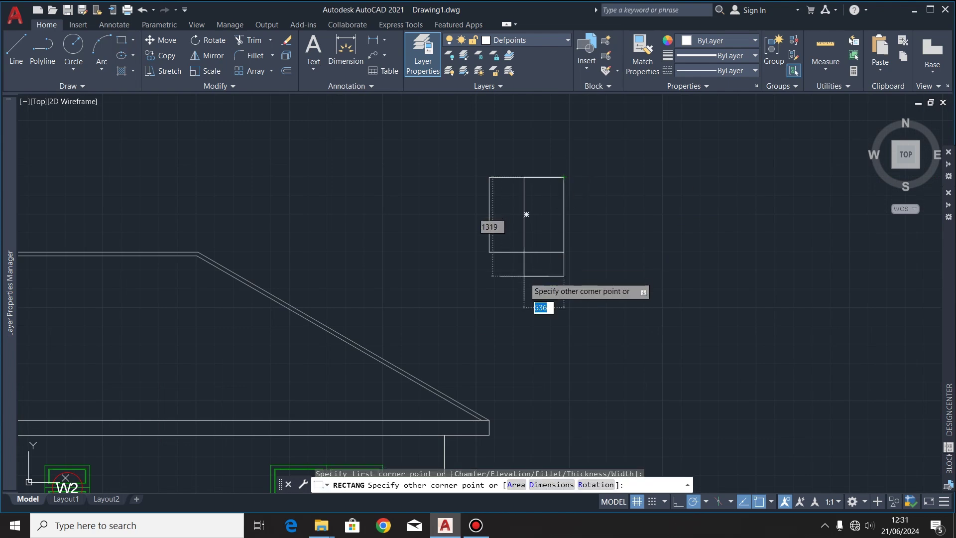
pyautogui.scroll(-4, 607, 220)
pyautogui.scroll(5, 510, 293)
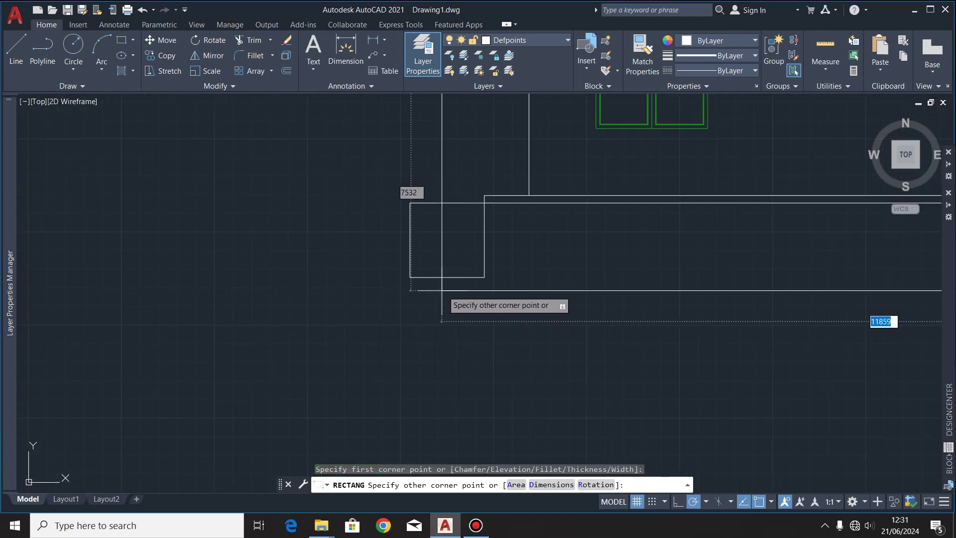
pyautogui.click(410, 277)
pyautogui.scroll(-6, 298, 315)
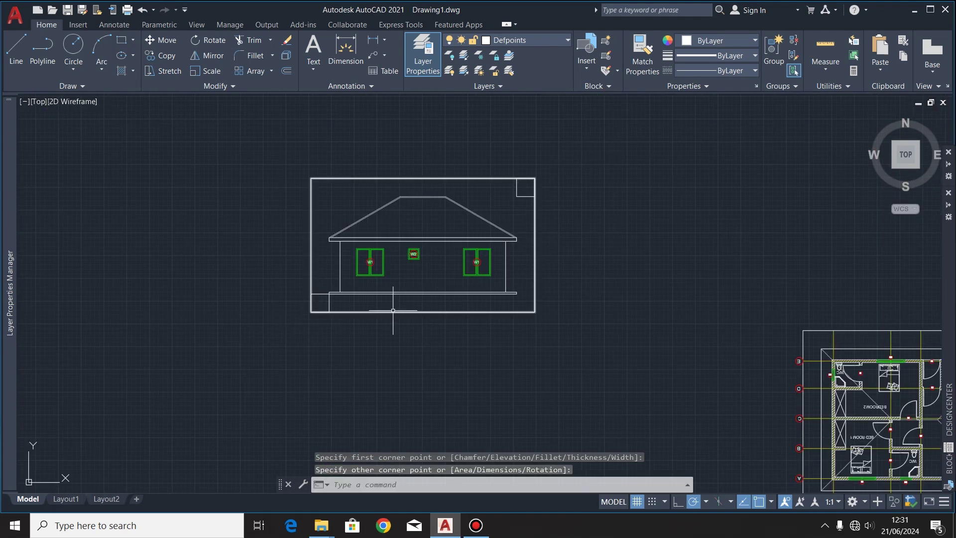
# Offset the left vertical wall line 75 inward toward the window.
pyautogui.scroll(2, 348, 264)
pyautogui.scroll(4, 363, 260)
pyautogui.click(363, 256)
pyautogui.click(331, 284)
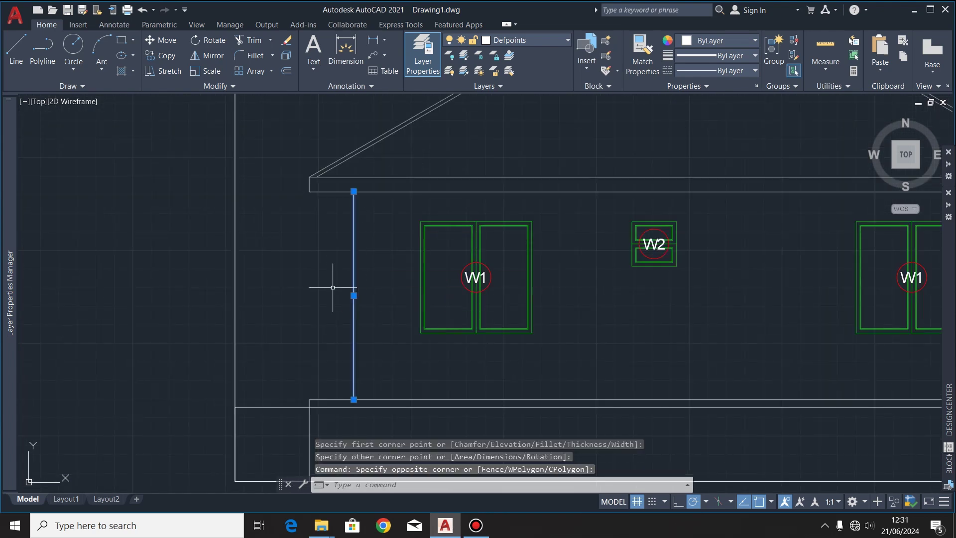
pyautogui.click(287, 71)
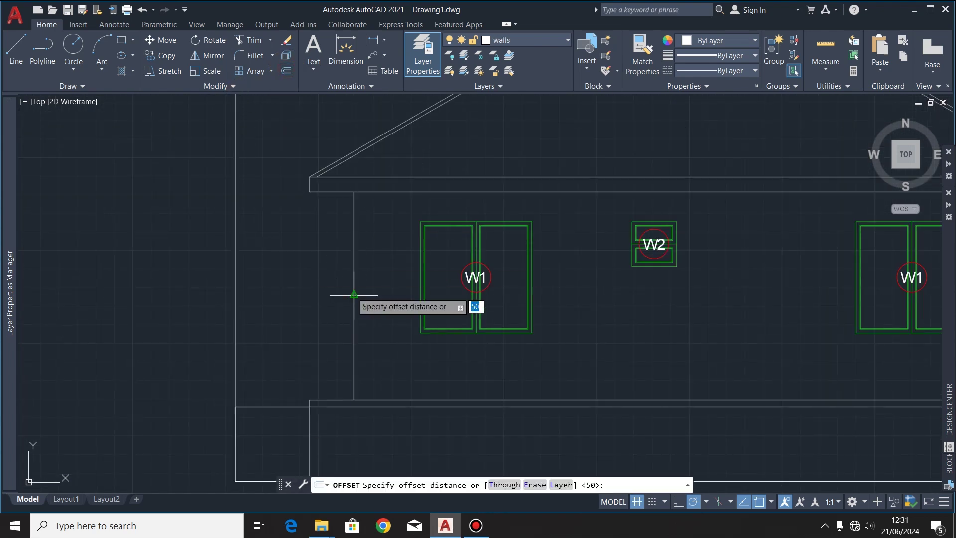
pyautogui.click(353, 294)
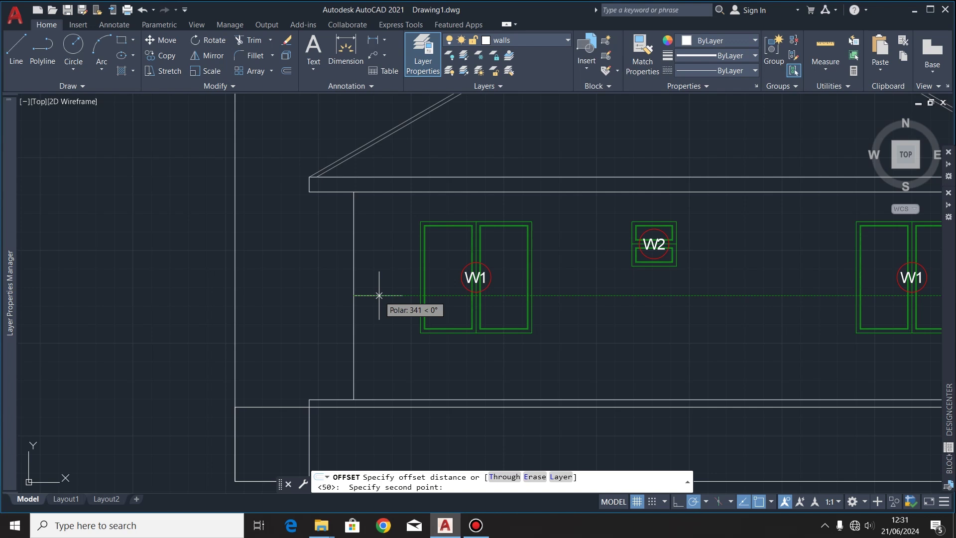
pyautogui.click(379, 297)
pyautogui.click(356, 295)
pyautogui.click(380, 297)
# Extend the inner vertical line at the left wall up to the top edge of the frame.
pyautogui.click(270, 40)
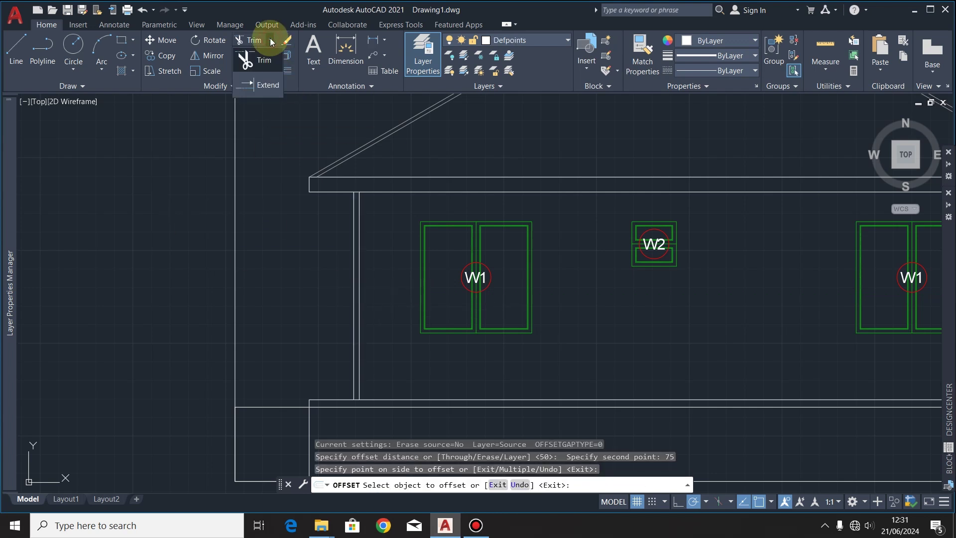
pyautogui.click(263, 84)
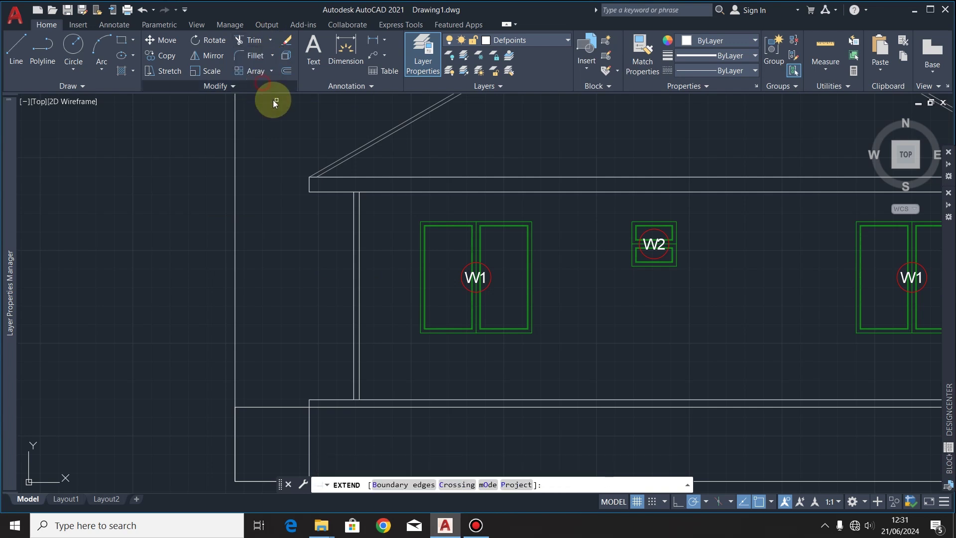
pyautogui.click(359, 215)
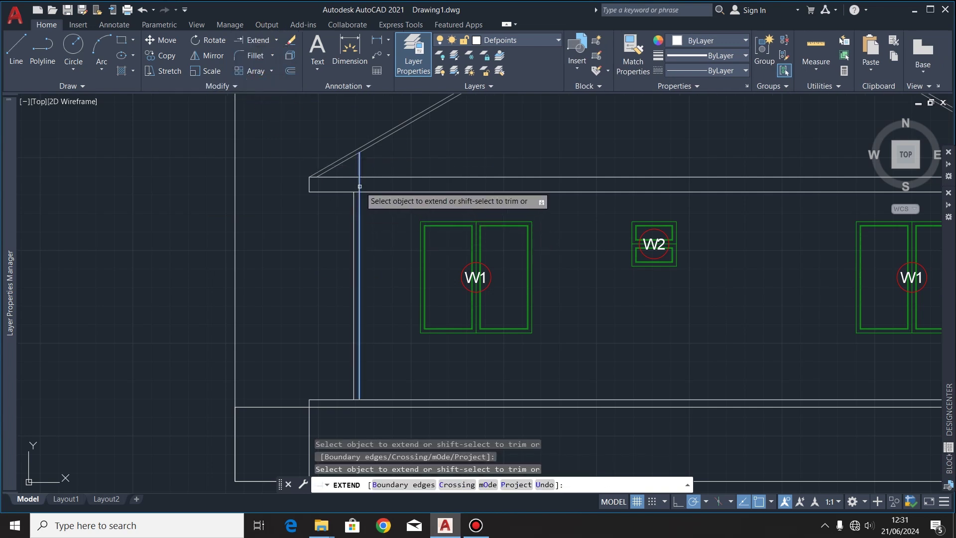
pyautogui.scroll(-5, 356, 179)
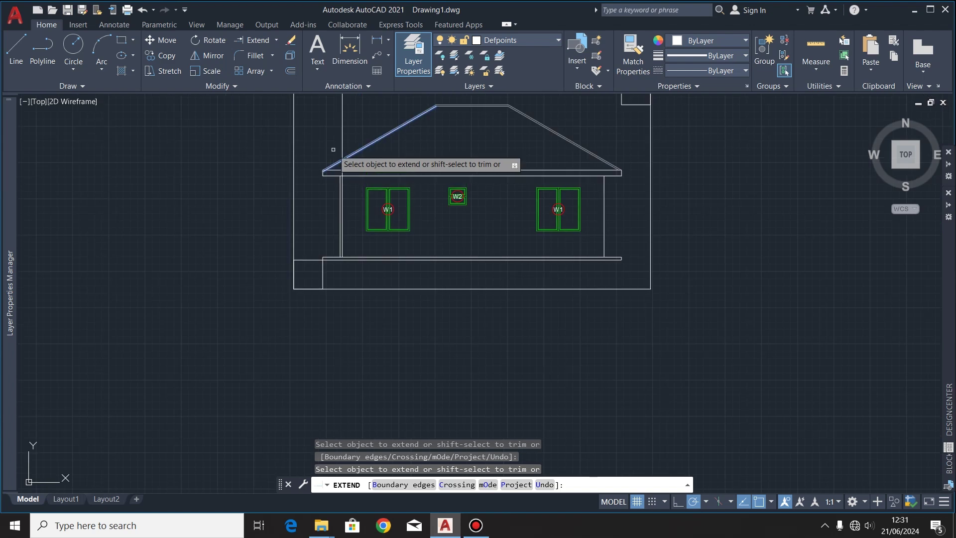
pyautogui.scroll(6, 347, 167)
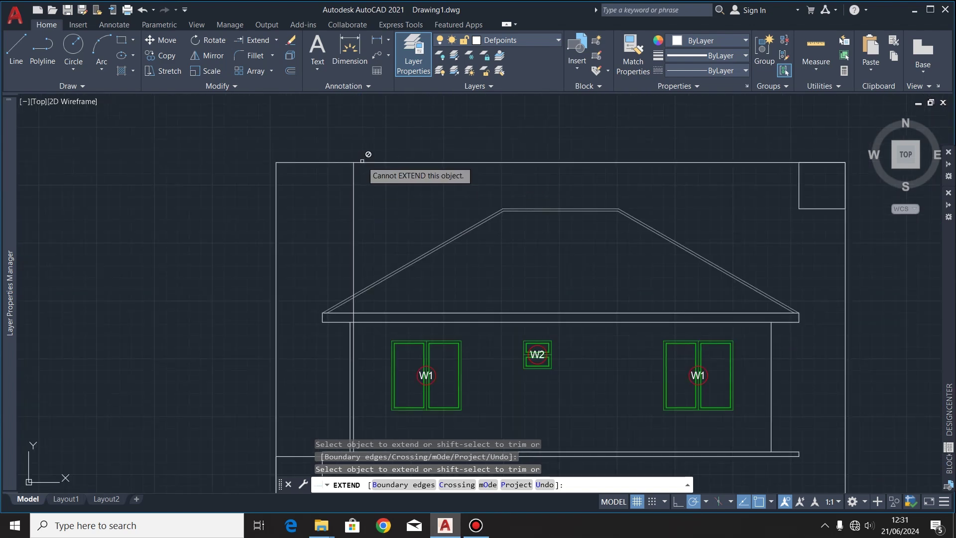
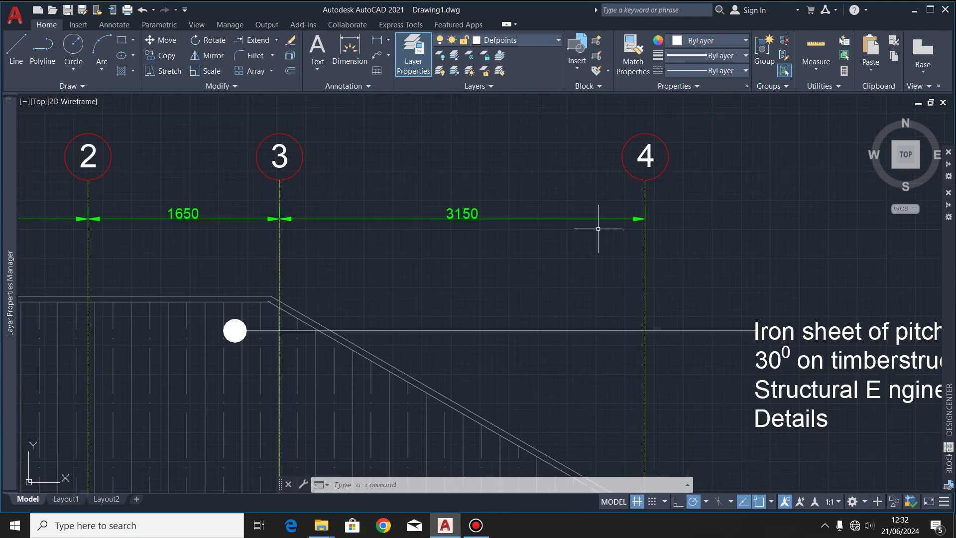
# Offset the extended left vertical line 3150 to the right, matching the front elevation's spacing between grids 3 and 4.
pyautogui.scroll(2, 473, 224)
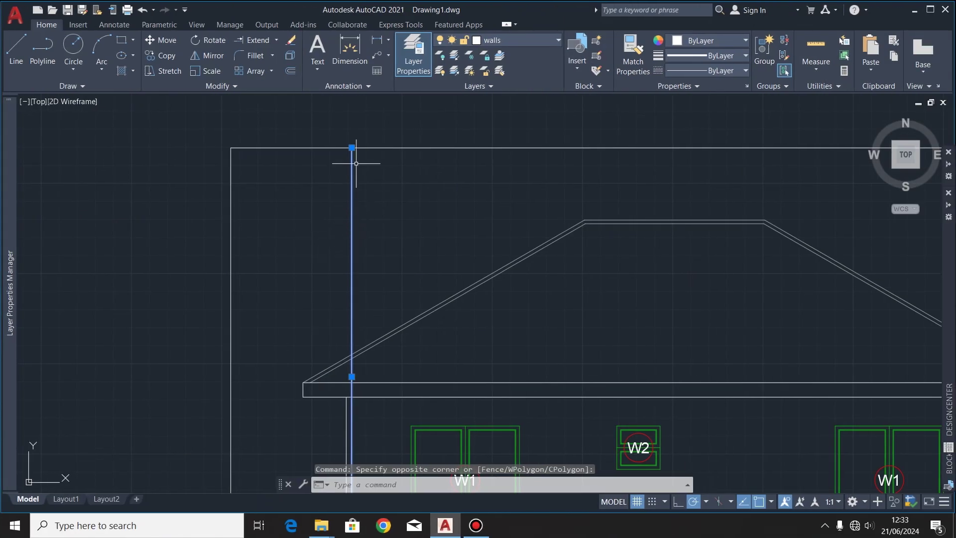
pyautogui.click(290, 70)
pyautogui.click(351, 147)
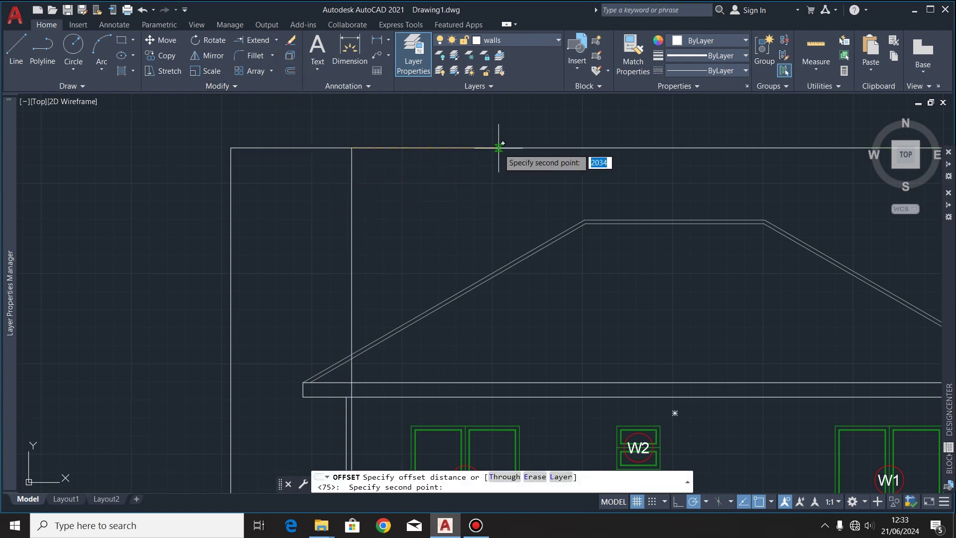
pyautogui.write('3')
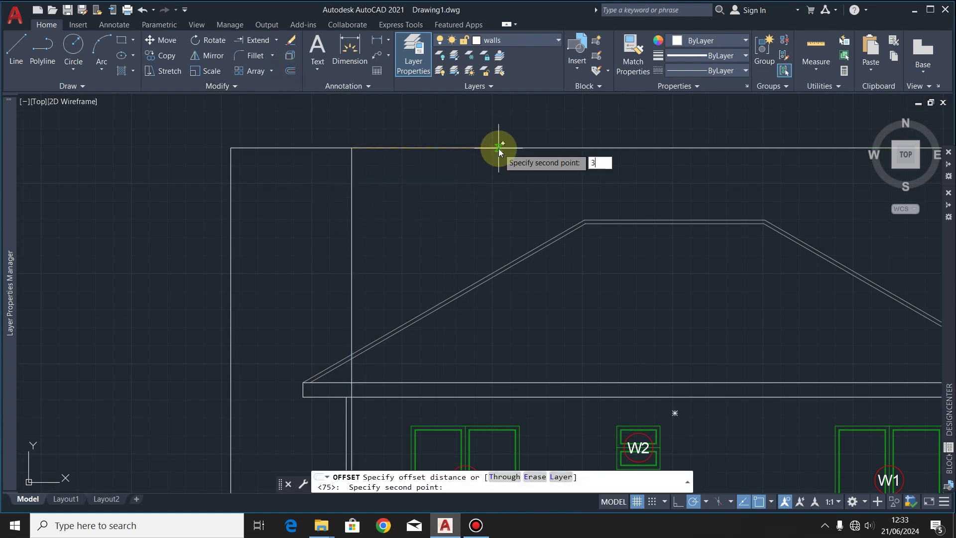
pyautogui.write('500')
pyautogui.press('Return')
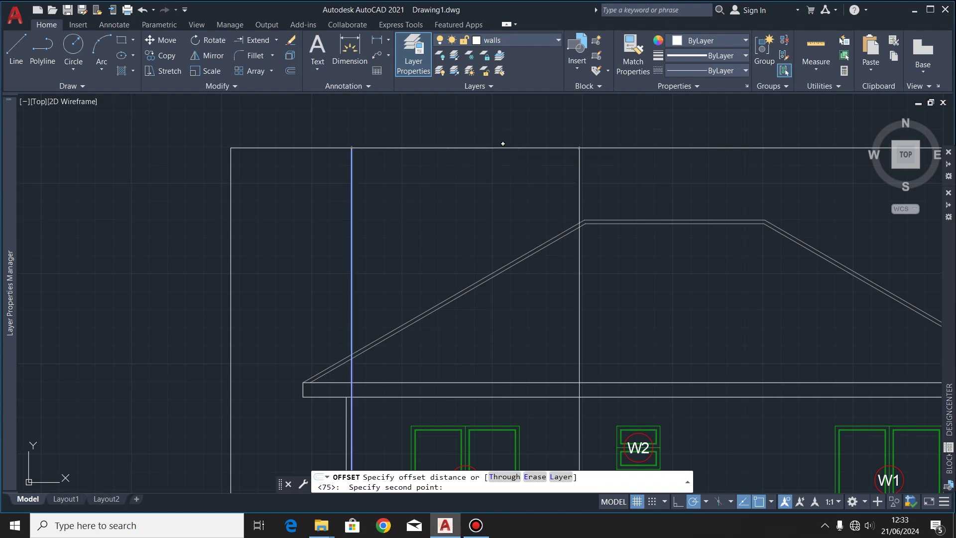
pyautogui.click(503, 146)
pyautogui.click(557, 185)
pyautogui.scroll(-2, 578, 199)
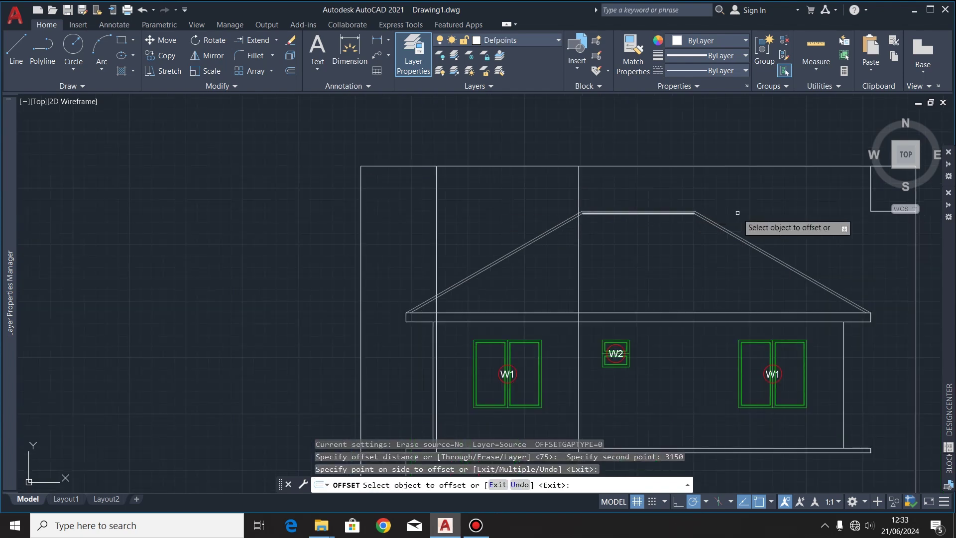
# Offset the second vertical line 1650 to the right, matching the front elevation's spacing between grids 2 and 3.
pyautogui.scroll(-4, 716, 249)
pyautogui.scroll(5, 617, 269)
pyautogui.click(280, 135)
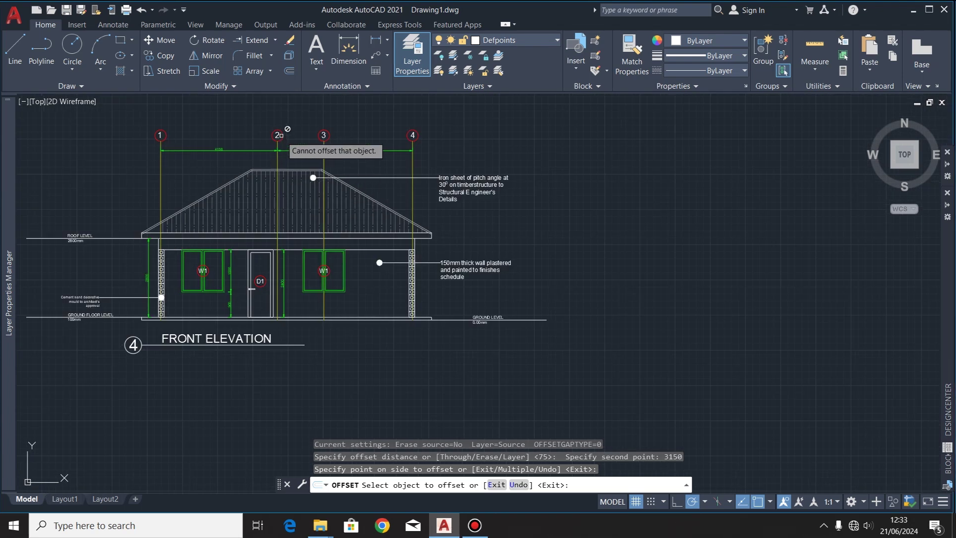
pyautogui.scroll(8, 278, 136)
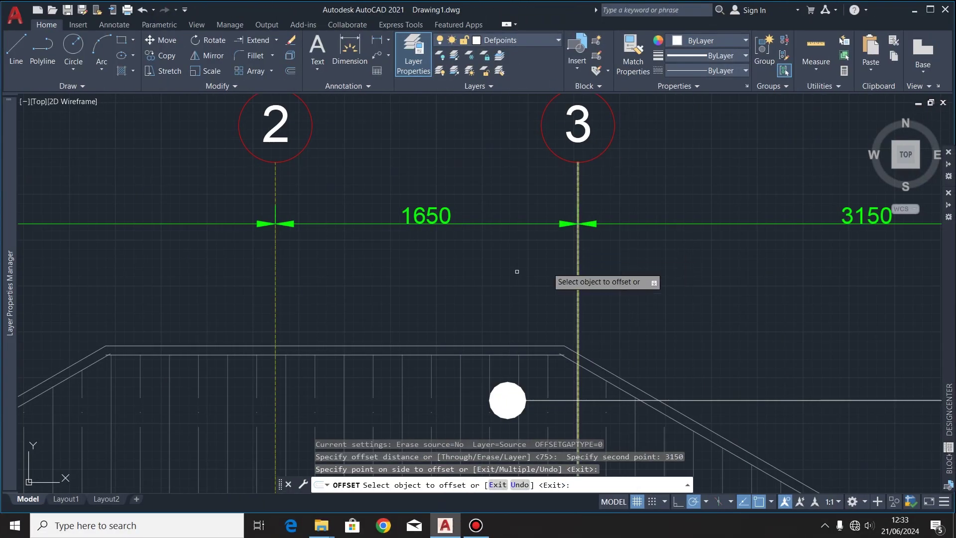
pyautogui.scroll(2, 429, 231)
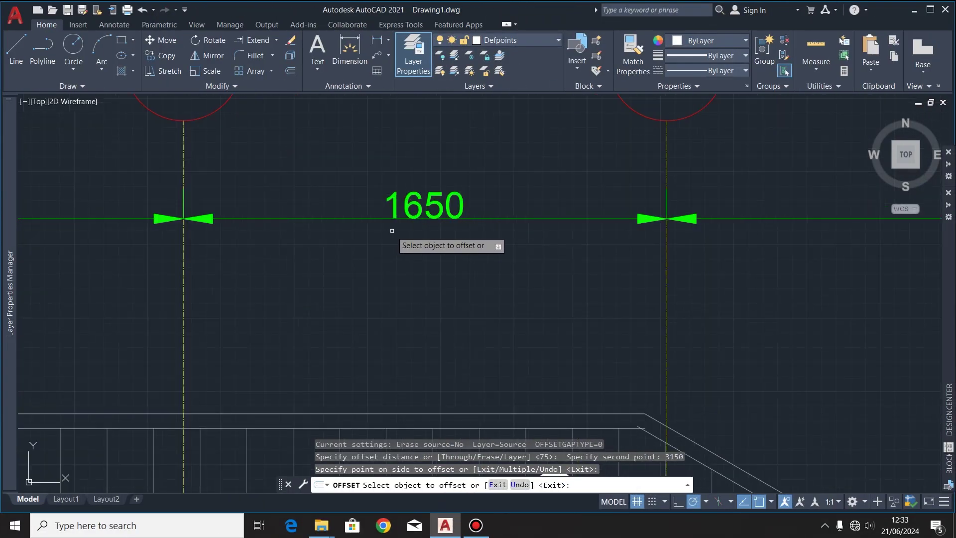
pyautogui.scroll(-4, 329, 240)
pyautogui.scroll(-10, 313, 240)
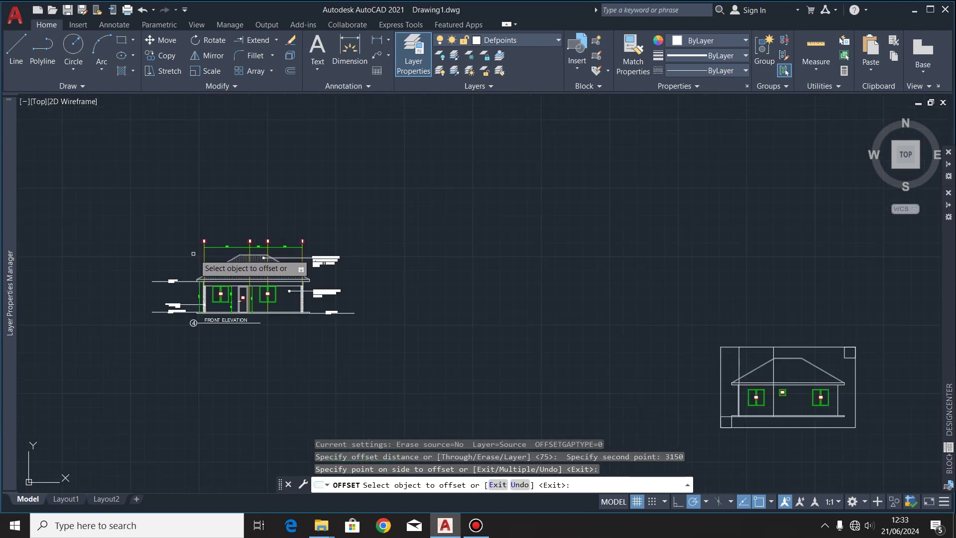
pyautogui.scroll(6, 657, 343)
pyautogui.scroll(-2, 377, 303)
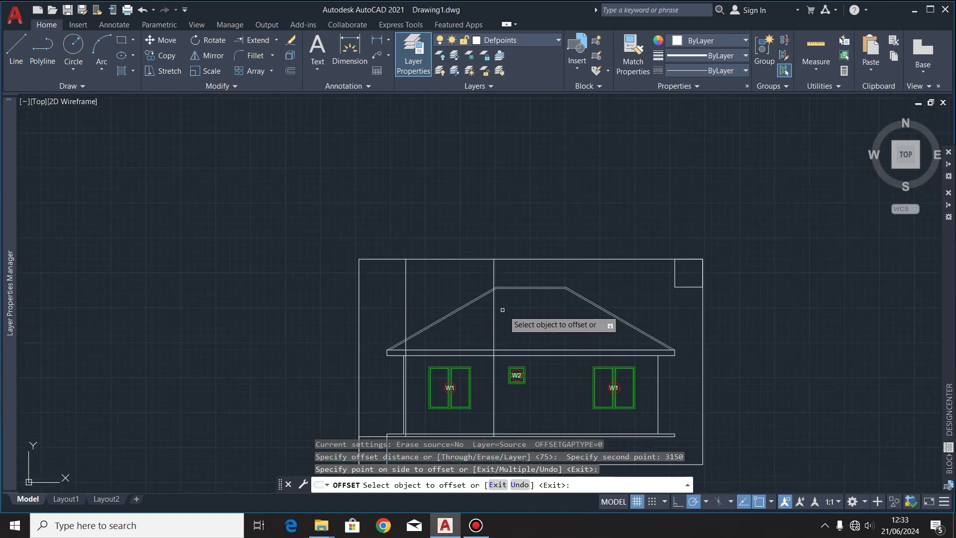
pyautogui.scroll(4, 500, 313)
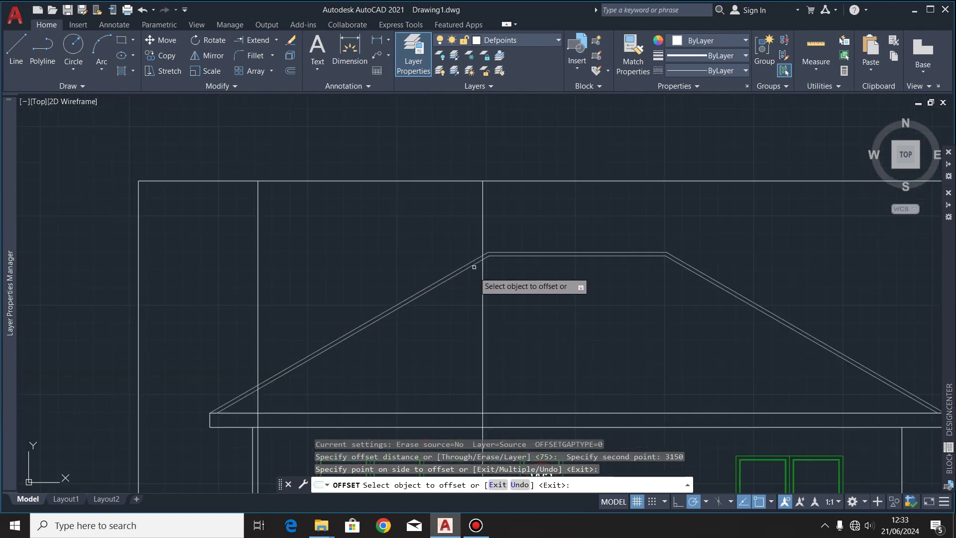
pyautogui.click(481, 229)
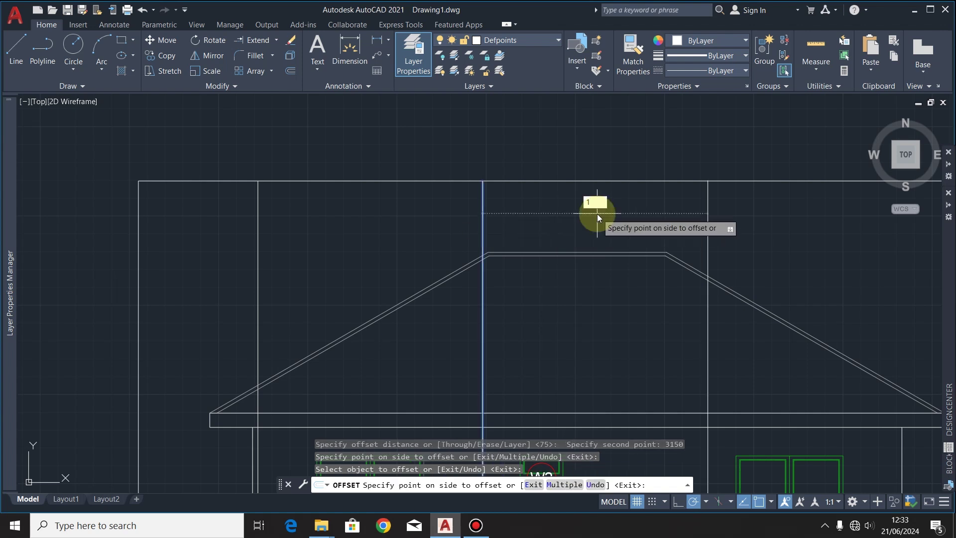
pyautogui.write('1650')
pyautogui.press('Return')
pyautogui.scroll(-8, 612, 219)
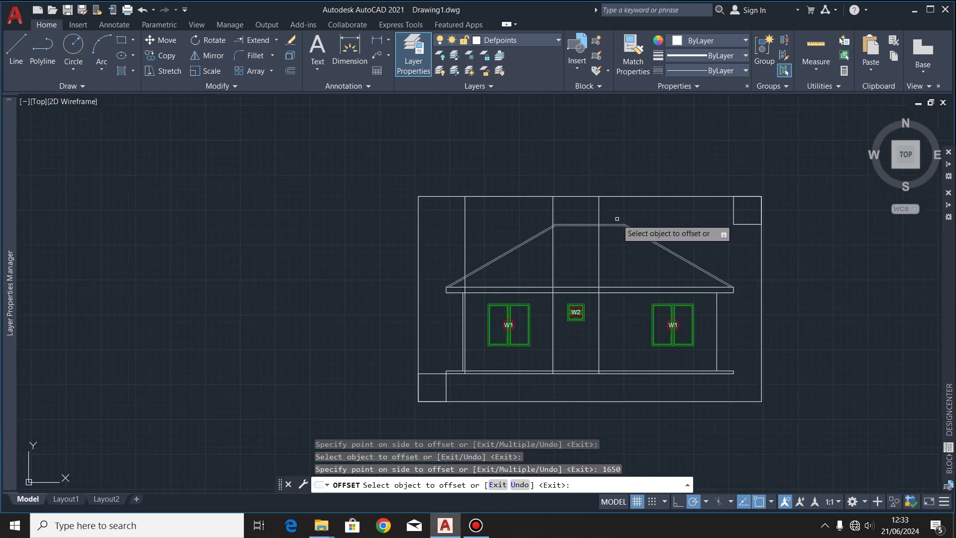
# Offset the third vertical line 4150 to the right, matching the front elevation's spacing between grids 1 and 2.
pyautogui.scroll(6, 438, 238)
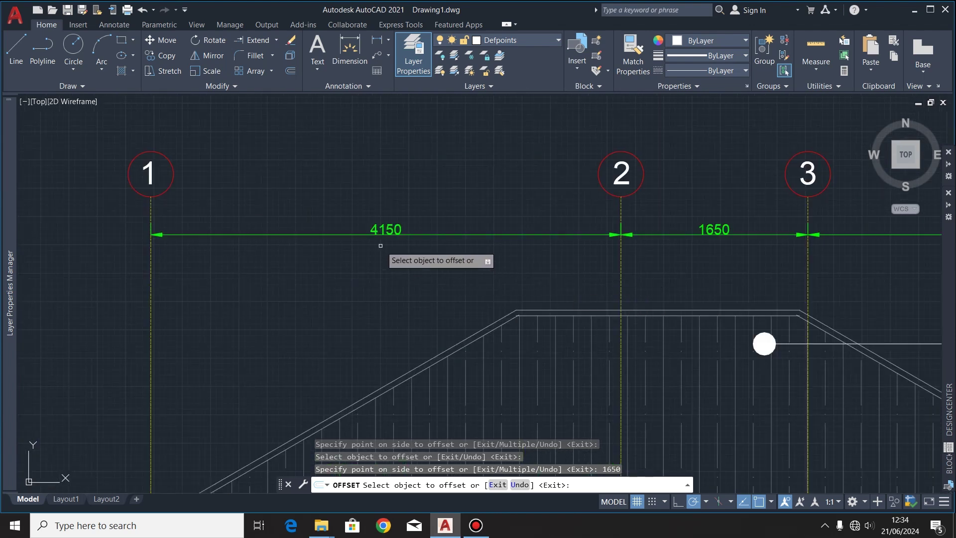
pyautogui.scroll(2, 382, 234)
pyautogui.scroll(-2, 342, 261)
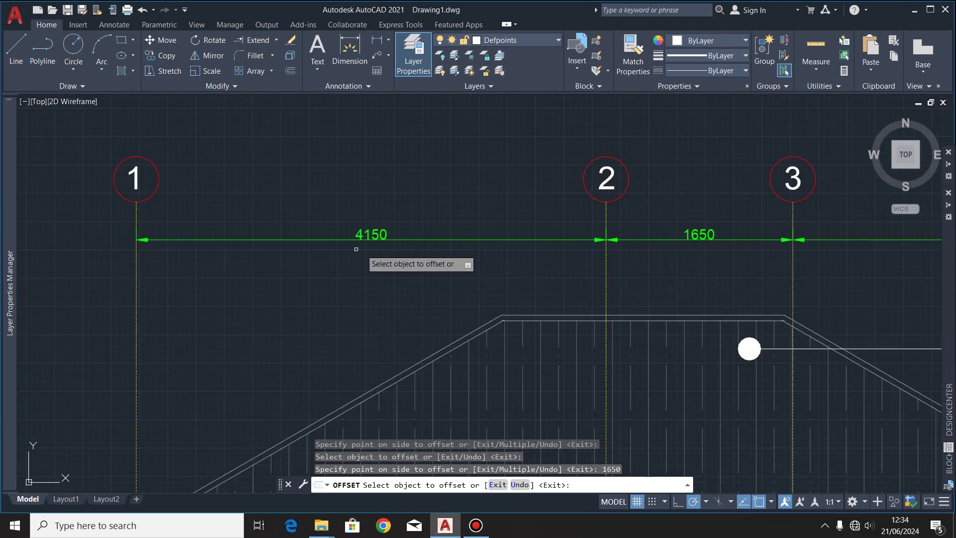
pyautogui.scroll(-5, 363, 252)
pyautogui.scroll(12, 431, 324)
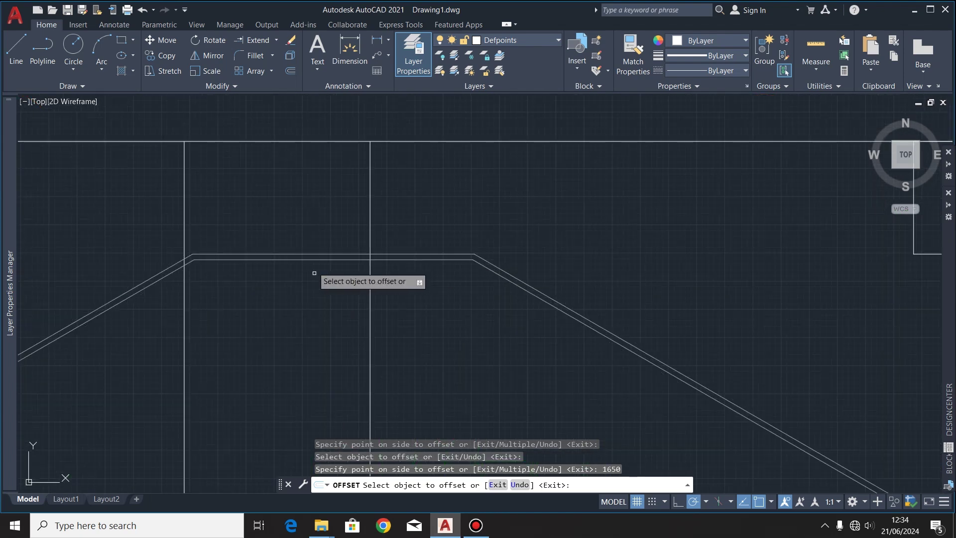
pyautogui.click(349, 268)
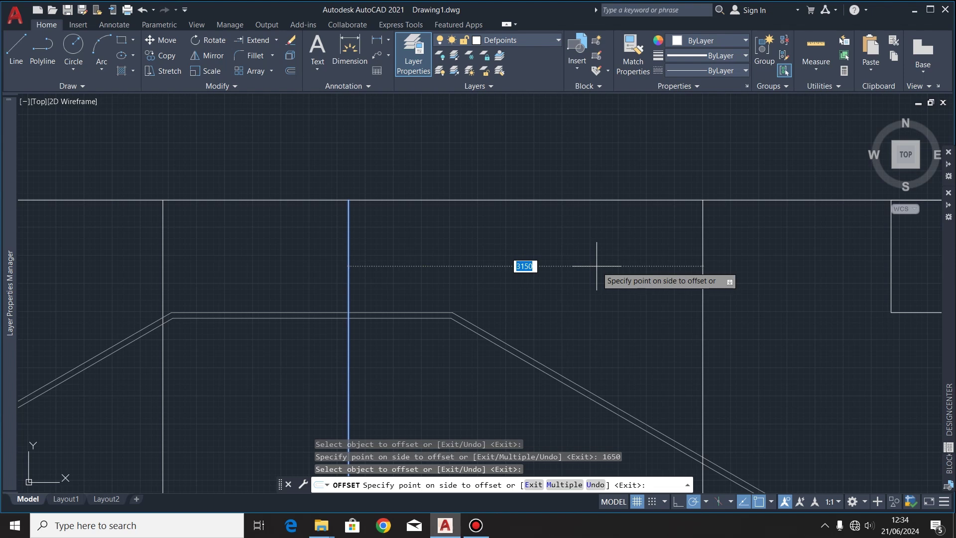
pyautogui.write('4150')
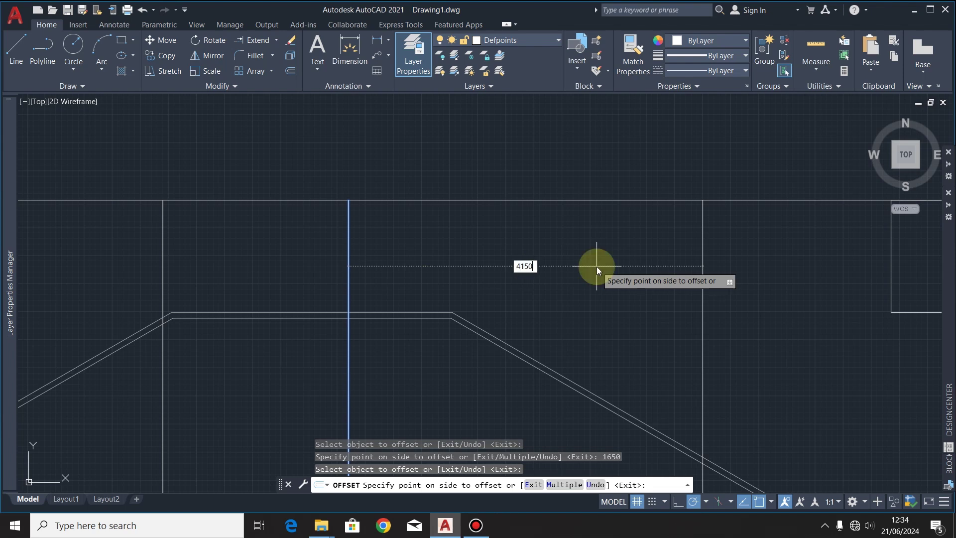
# Delete the rectangular frame around the rear elevation together with its two corner squares.
pyautogui.click(619, 171)
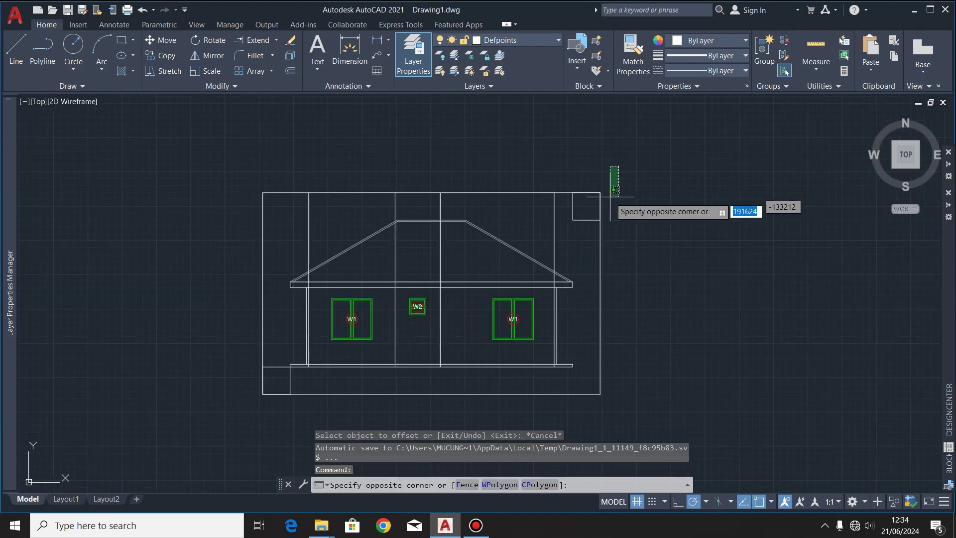
pyautogui.click(570, 233)
pyautogui.scroll(2, 281, 392)
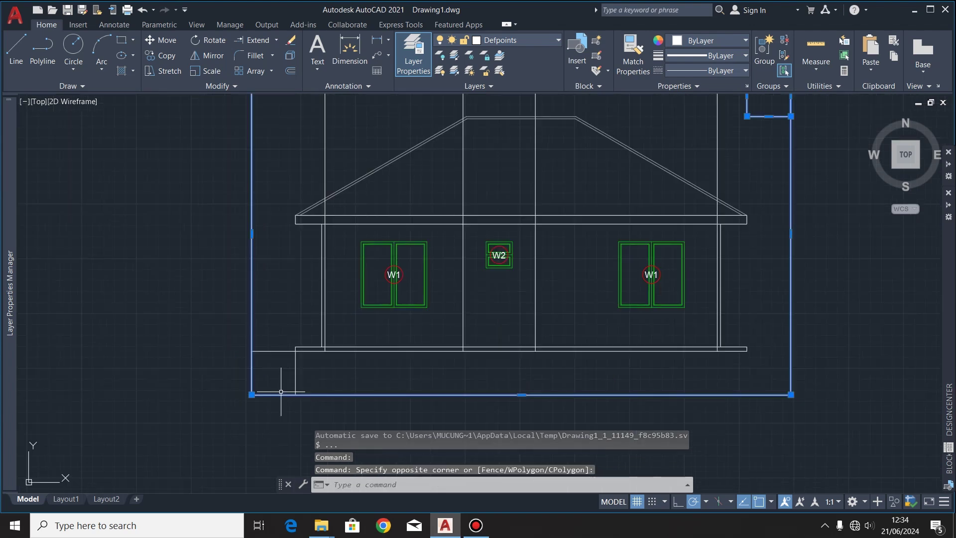
pyautogui.click(313, 373)
pyautogui.click(269, 413)
pyautogui.scroll(-2, 305, 407)
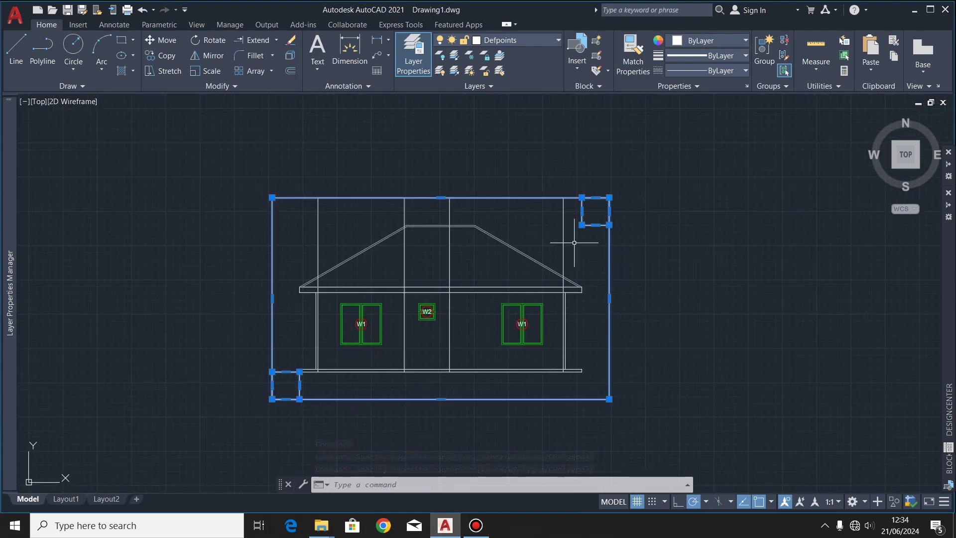
pyautogui.scroll(2, 512, 222)
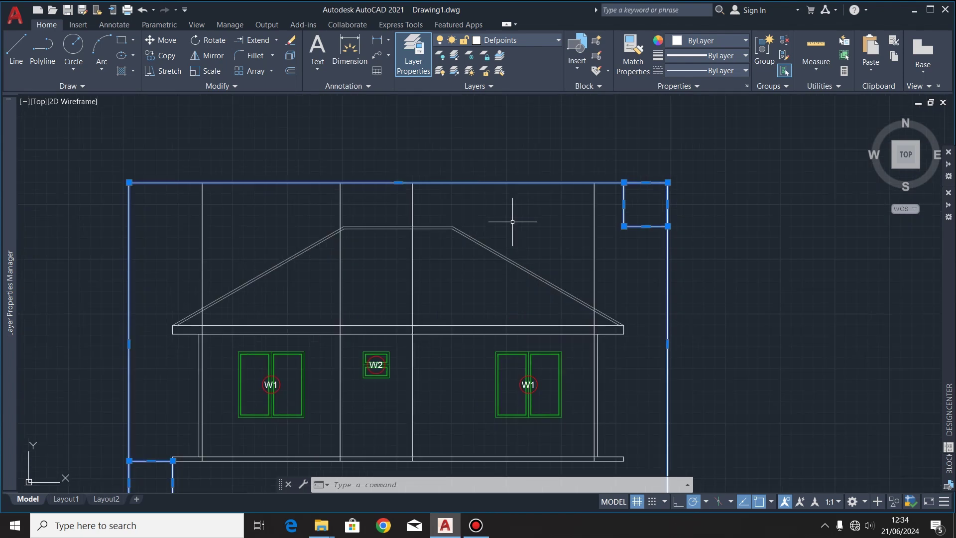
pyautogui.press('Delete')
# Copy the grid 4 bubble from the front elevation by its bottom point onto the upper end of the rear elevation's leftmost vertical line.
pyautogui.moveTo(258, 201); pyautogui.dragTo(353, 222, button='middle')
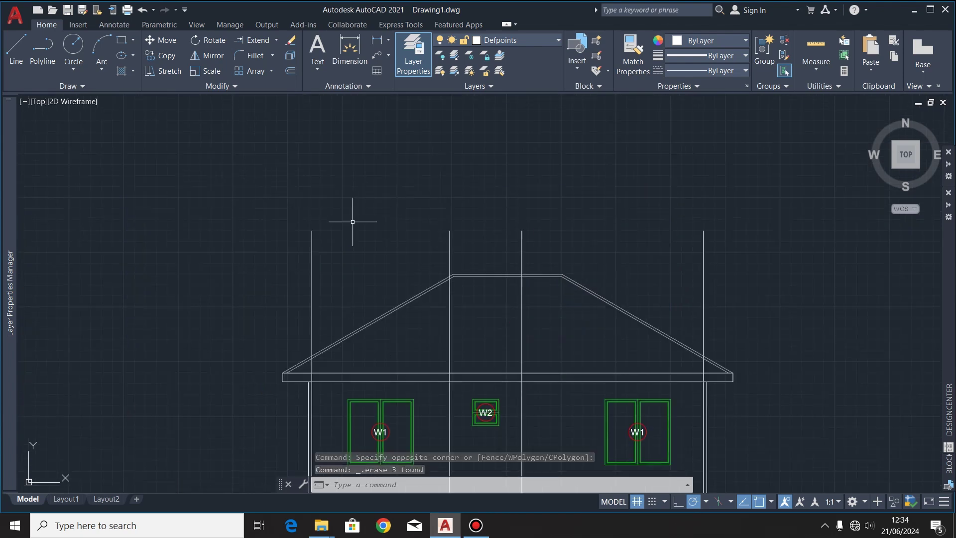
pyautogui.click(573, 214)
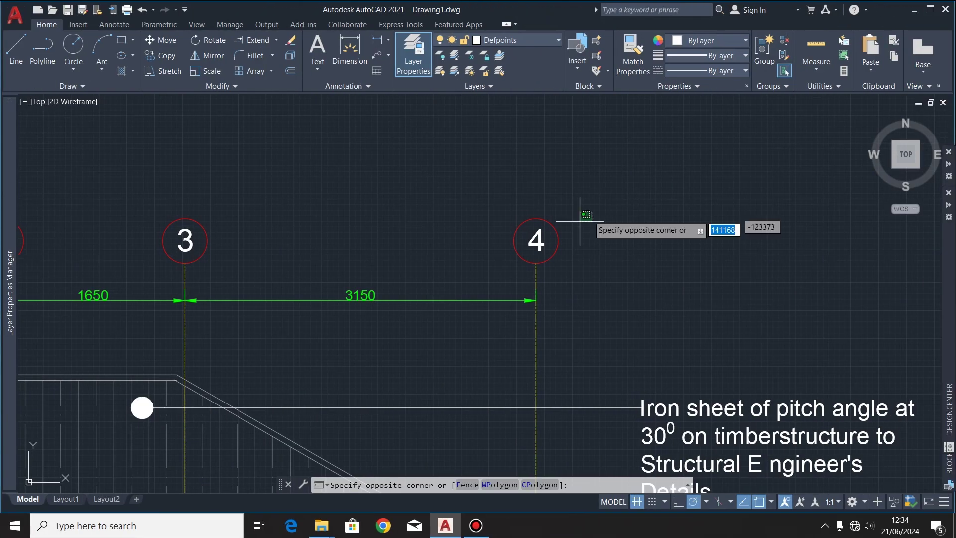
pyautogui.click(512, 261)
pyautogui.click(168, 56)
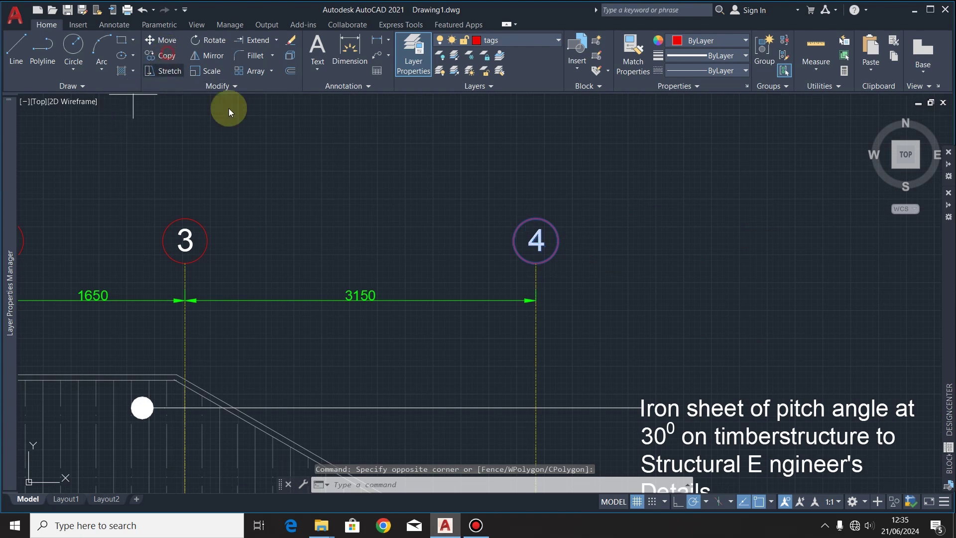
pyautogui.scroll(4, 557, 258)
pyautogui.click(467, 276)
pyautogui.scroll(-7, 171, 256)
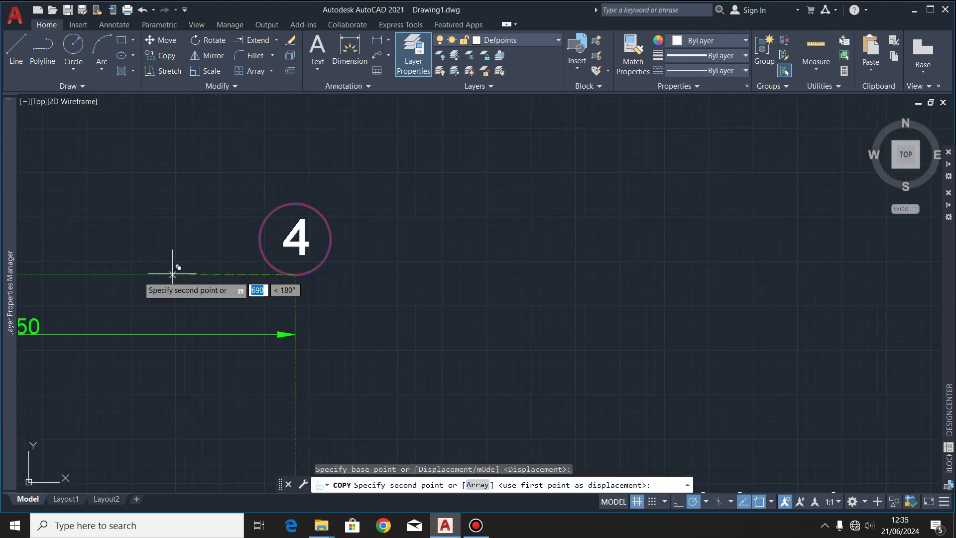
pyautogui.scroll(5, 604, 401)
pyautogui.scroll(8, 373, 285)
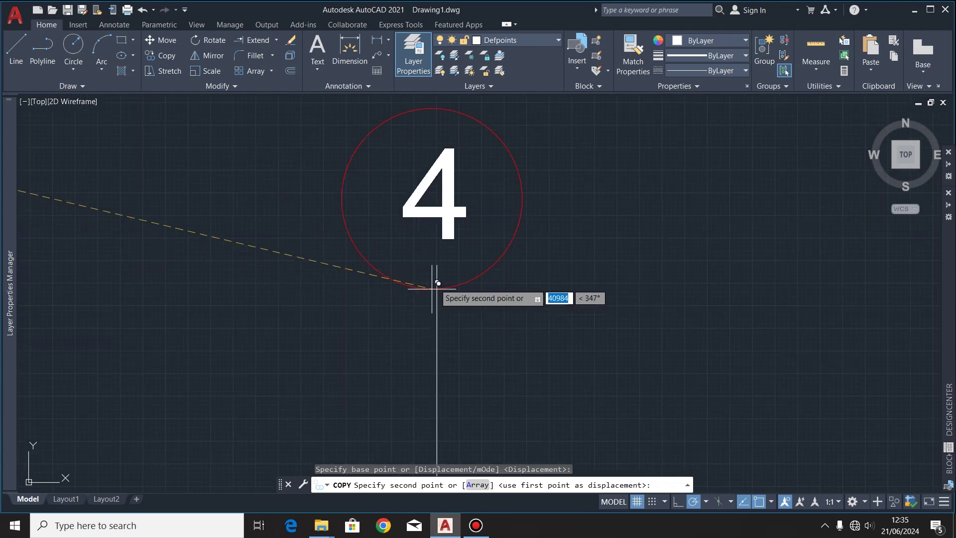
pyautogui.click(385, 281)
# Copy the grid 4 bubble onto the upper ends of the rear elevation's other three vertical lines.
pyautogui.scroll(-6, 300, 297)
pyautogui.scroll(-5, 408, 274)
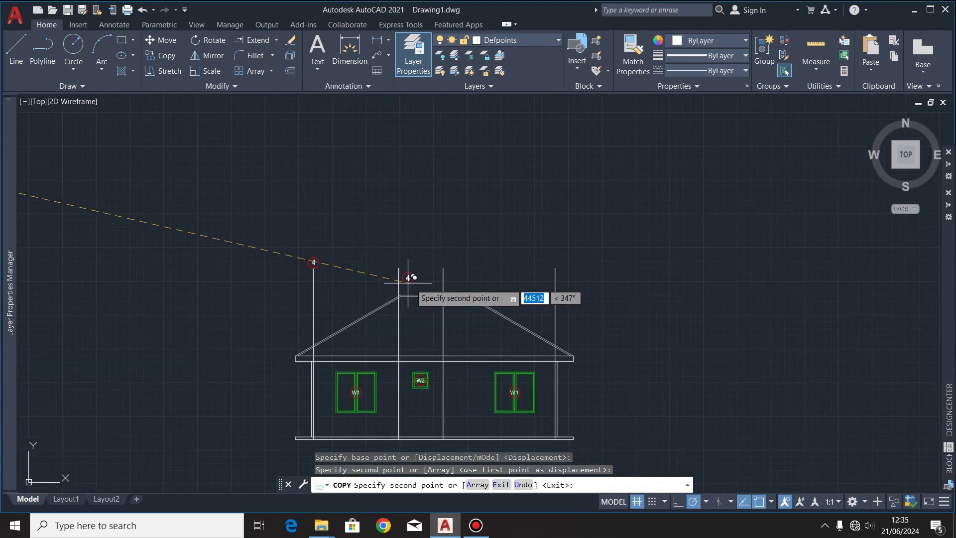
pyautogui.scroll(6, 380, 263)
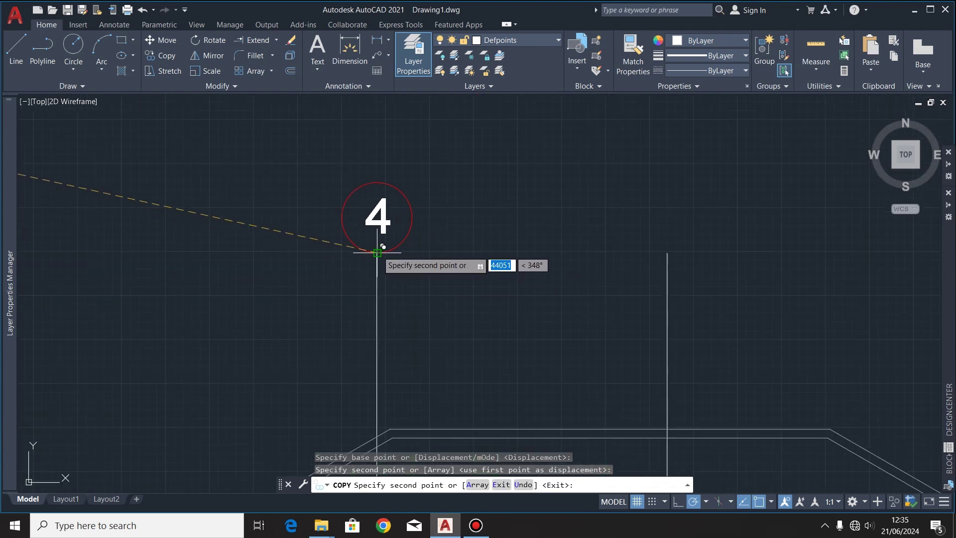
pyautogui.click(377, 253)
pyautogui.click(667, 253)
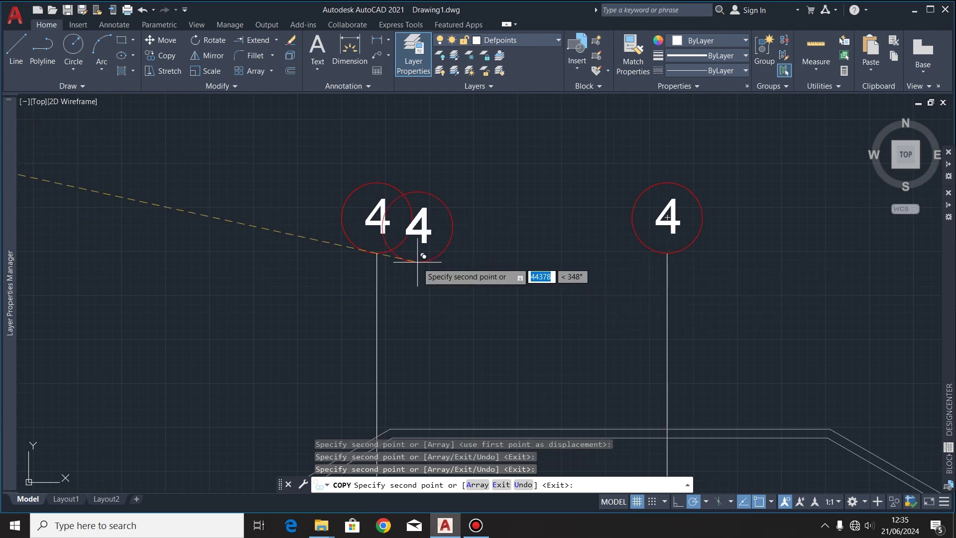
pyautogui.scroll(-4, 417, 262)
pyautogui.scroll(6, 651, 260)
pyautogui.click(647, 262)
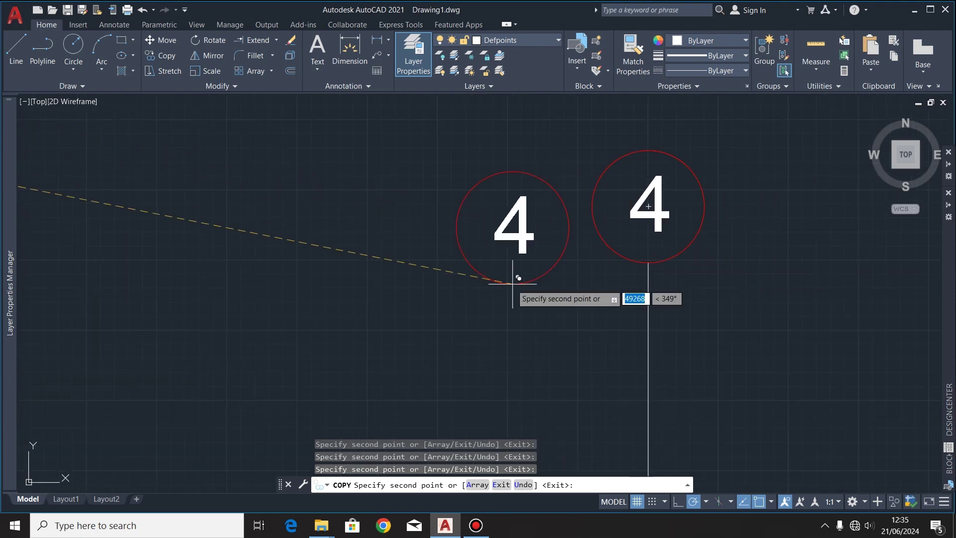
pyautogui.scroll(-6, 548, 279)
pyautogui.press('Escape')
# Change the number in the rear elevation's rightmost grid bubble to 1.
pyautogui.scroll(5, 689, 271)
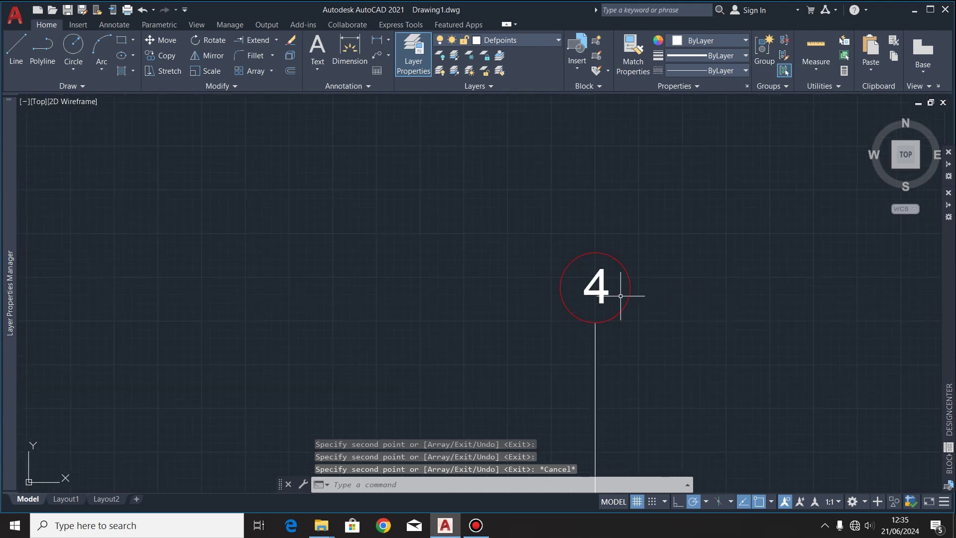
pyautogui.scroll(4, 620, 296)
pyautogui.doubleClick(609, 305)
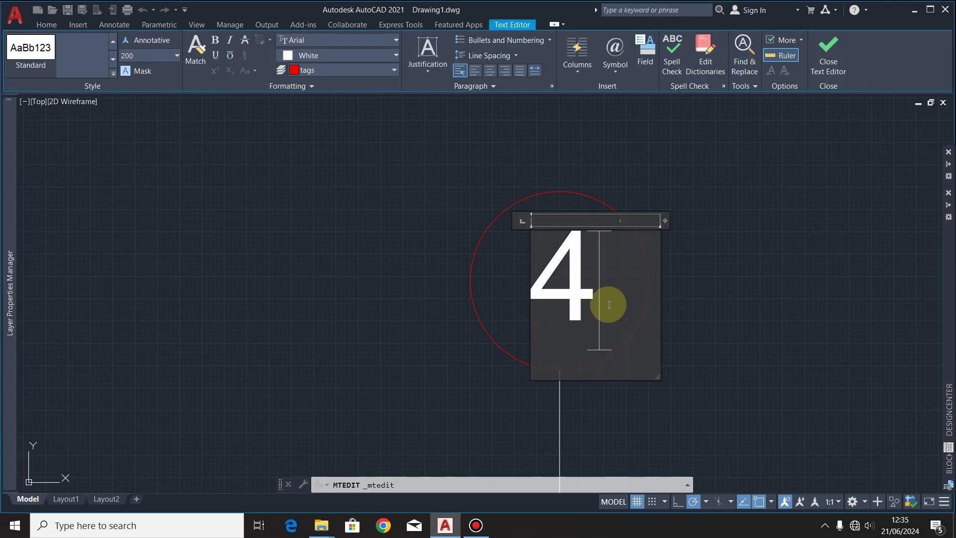
pyautogui.press('BackSpace')
pyautogui.write('1')
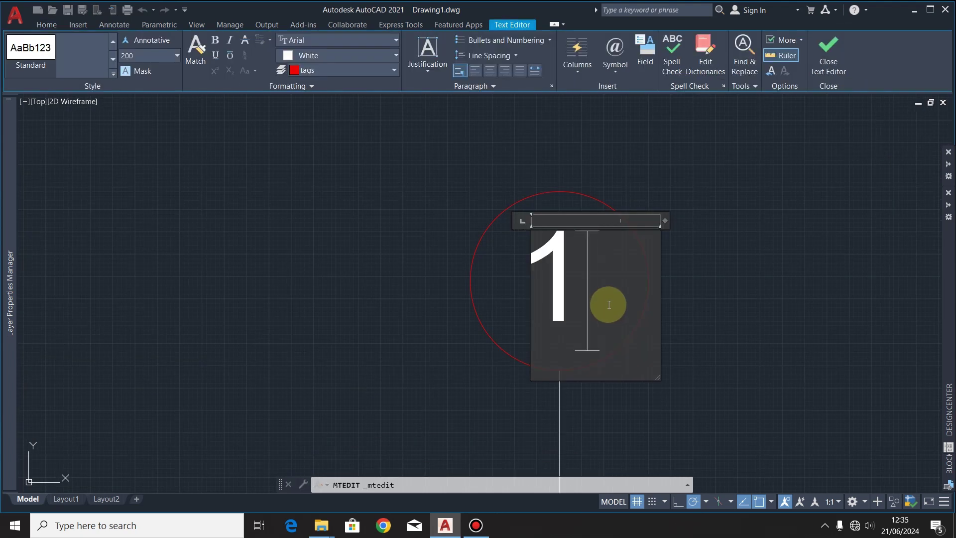
pyautogui.click(385, 344)
# Change the number in the third grid bubble from the left on the rear elevation to 2.
pyautogui.scroll(-4, 576, 330)
pyautogui.scroll(3, 248, 333)
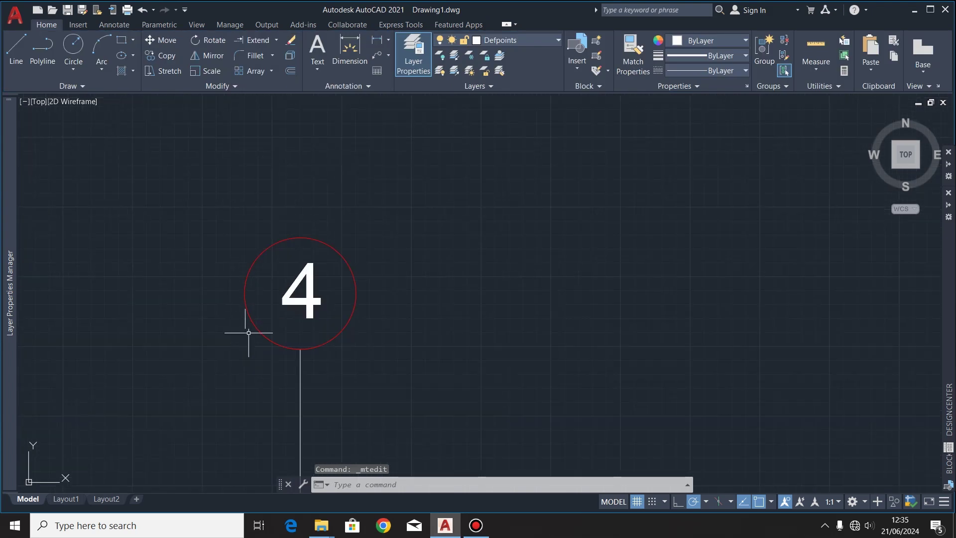
pyautogui.doubleClick(314, 314)
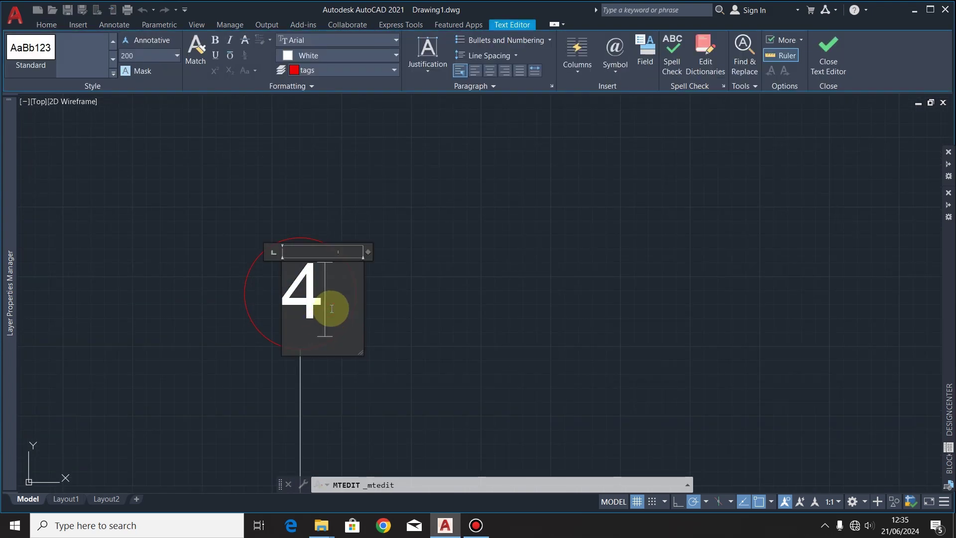
pyautogui.write('2')
pyautogui.click(393, 325)
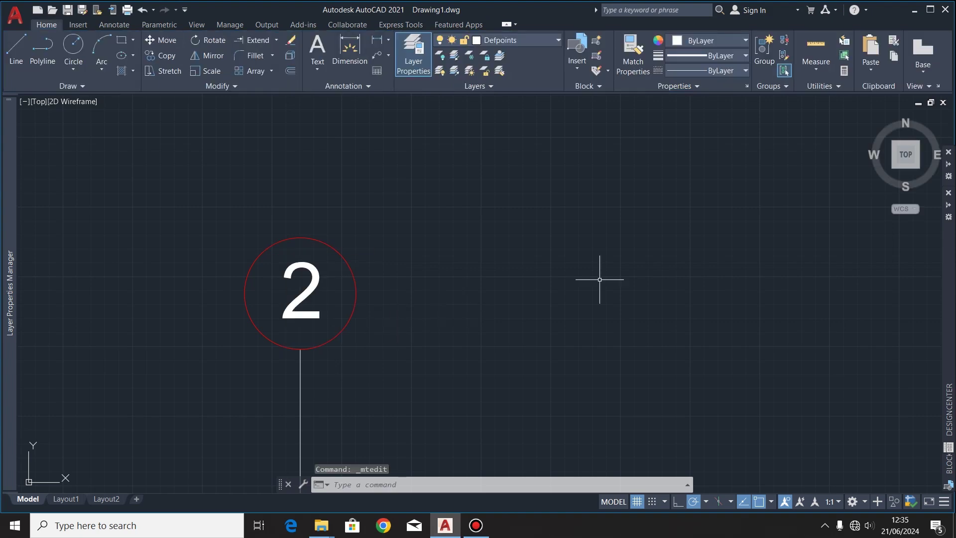
# Change the number in the second grid bubble from the left on the rear elevation to 3.
pyautogui.scroll(-4, 602, 277)
pyautogui.scroll(4, 458, 288)
pyautogui.scroll(2, 458, 288)
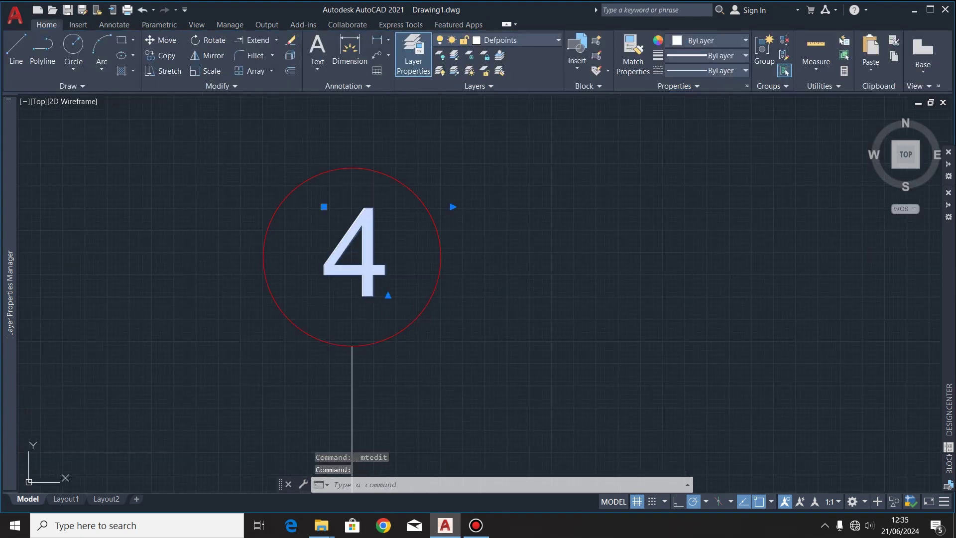
pyautogui.doubleClick(402, 290)
pyautogui.write('3')
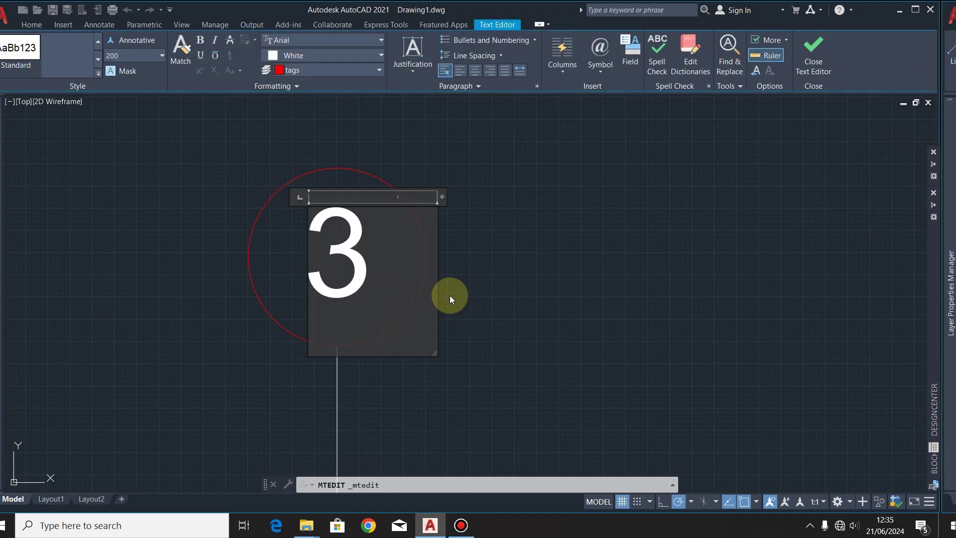
pyautogui.click(450, 295)
# Put the rear elevation's four vertical lines on the grid lines layer and give them the CENTER2 linetype.
pyautogui.scroll(-4, 450, 294)
pyautogui.click(648, 201)
pyautogui.click(285, 214)
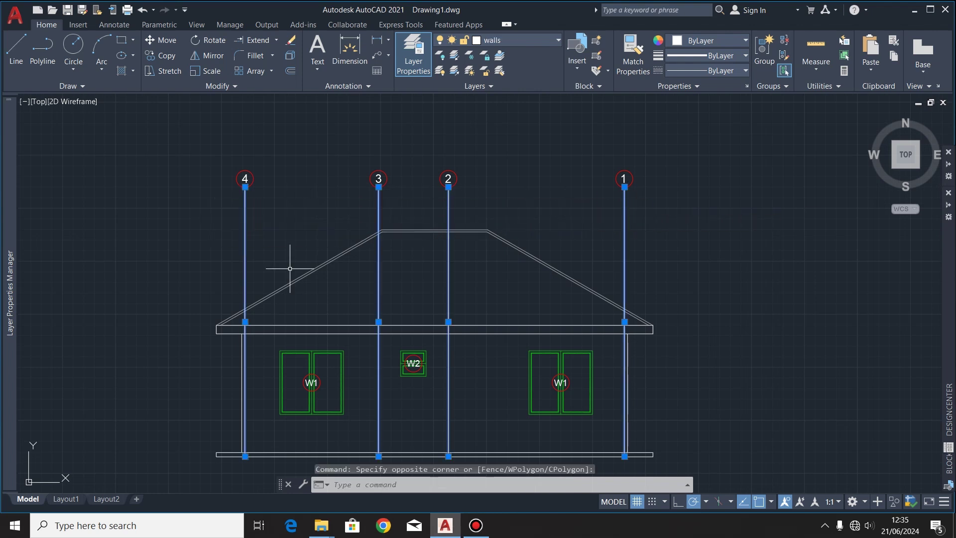
pyautogui.click(531, 41)
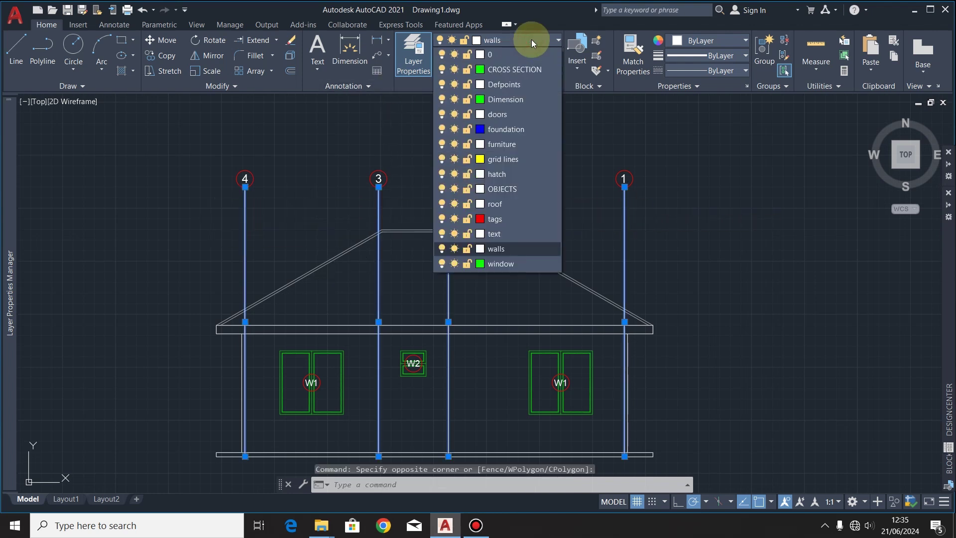
pyautogui.click(516, 159)
pyautogui.click(725, 71)
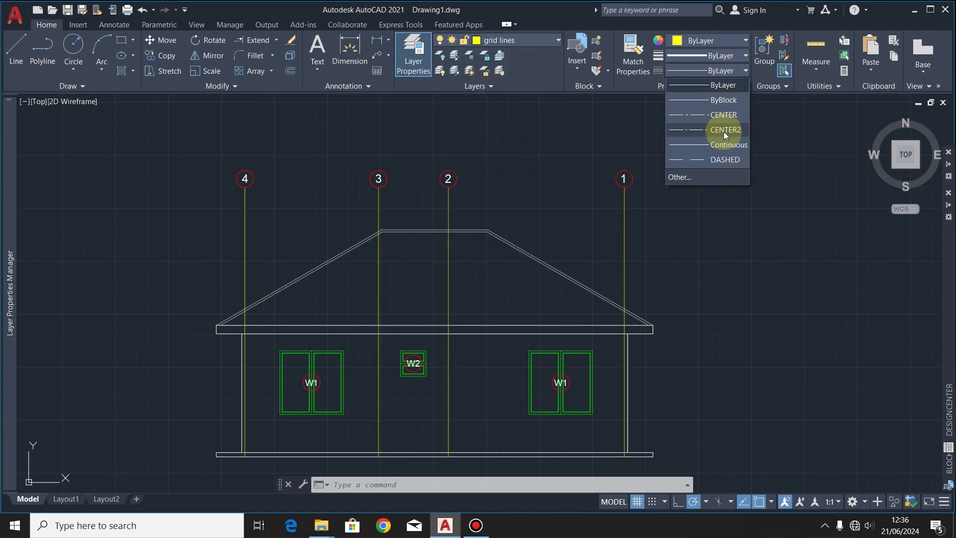
pyautogui.click(724, 130)
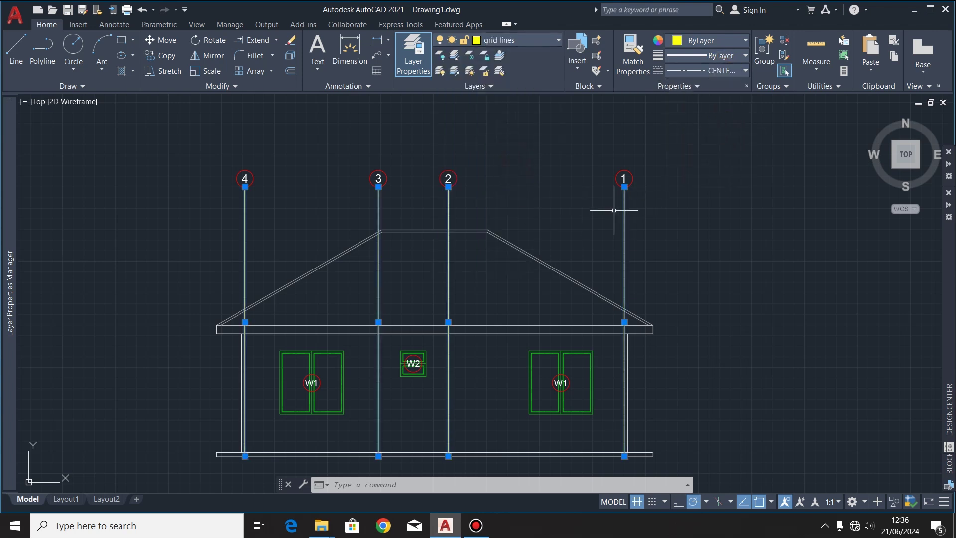
pyautogui.press('Escape')
# Make Dimension the current layer.
pyautogui.click(549, 39)
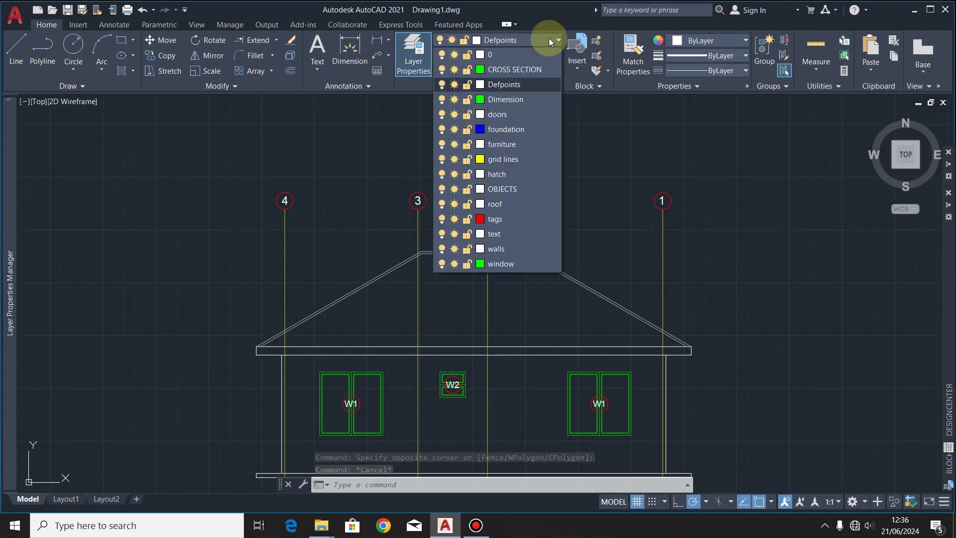
pyautogui.click(521, 99)
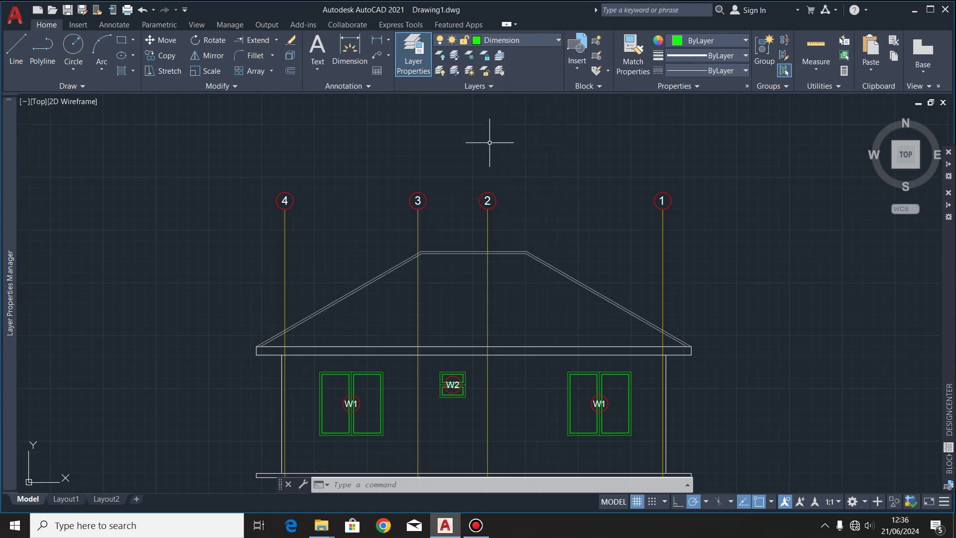
pyautogui.click(532, 39)
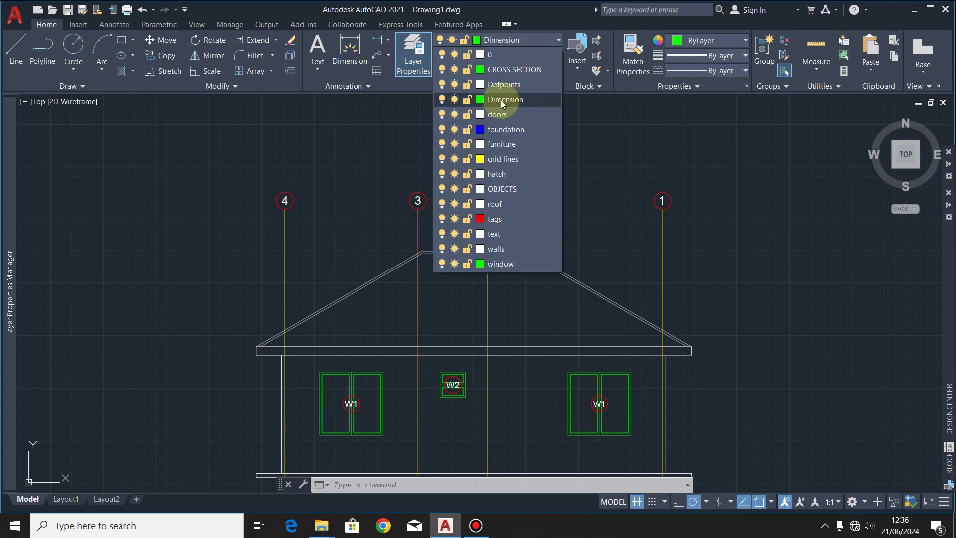
pyautogui.click(613, 139)
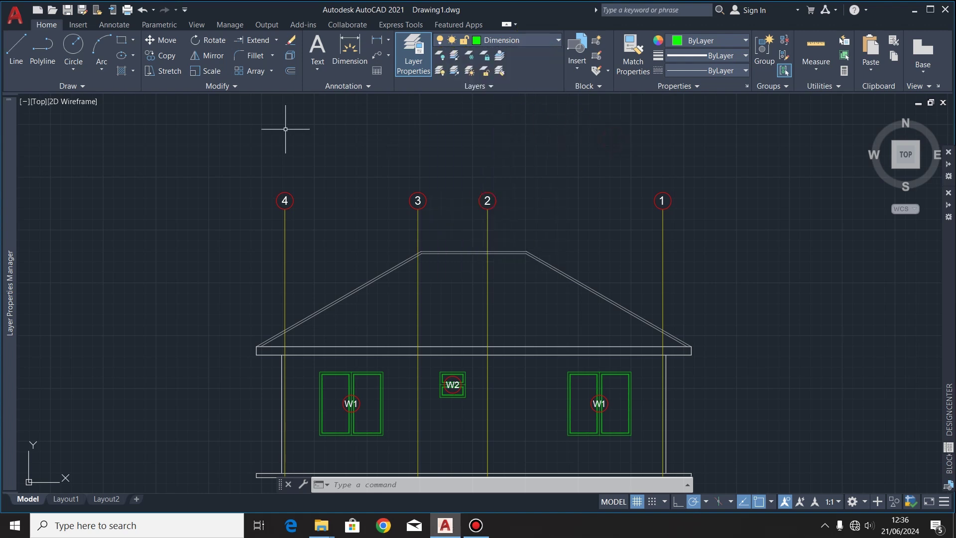
# Dimension the distance between grids 4 and 3 on the rear elevation, placing the dimension line just below the bubbles.
pyautogui.click(348, 54)
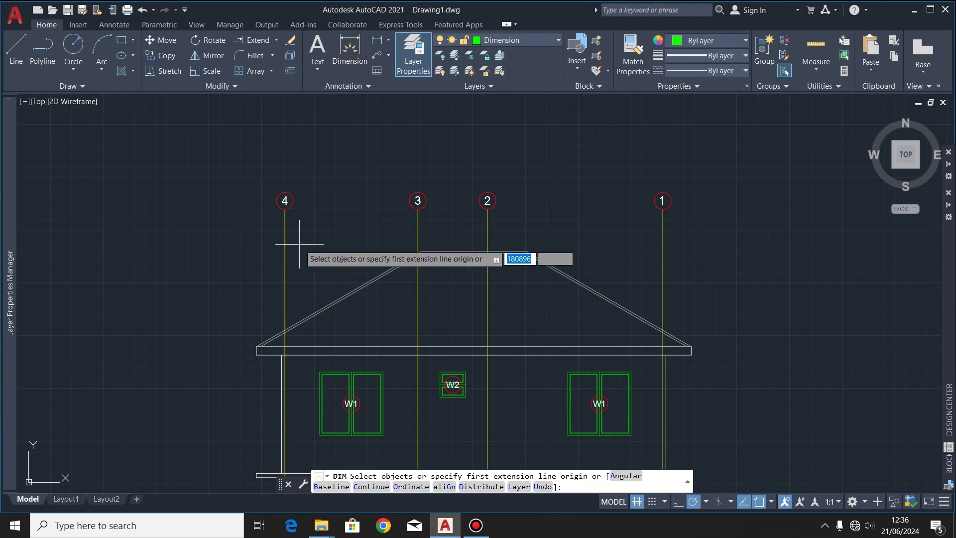
pyautogui.scroll(10, 285, 219)
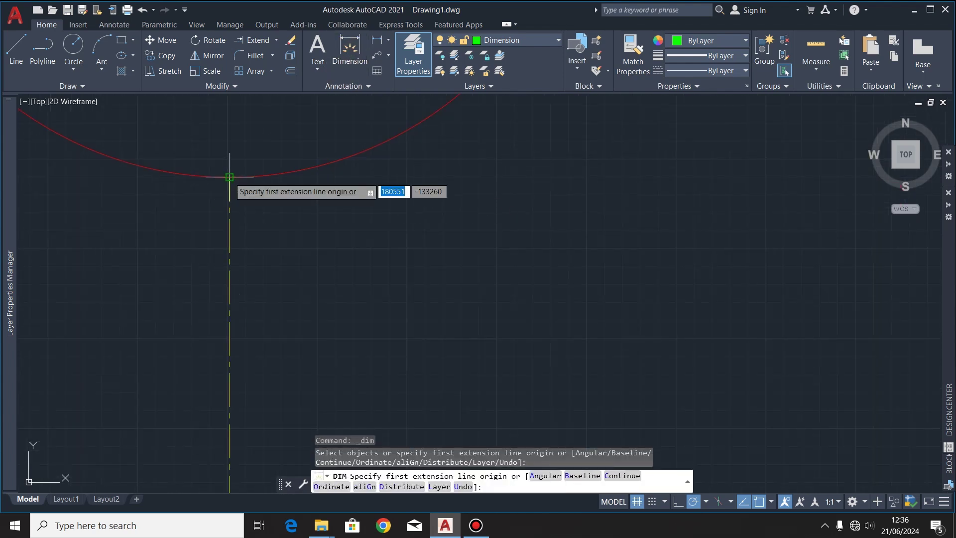
pyautogui.click(232, 181)
pyautogui.scroll(-6, 232, 181)
pyautogui.scroll(3, 207, 242)
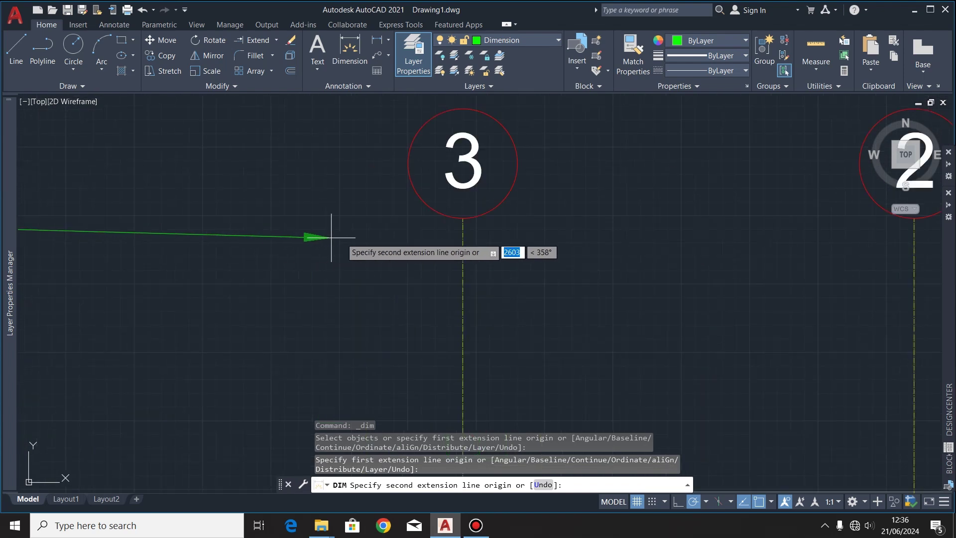
pyautogui.scroll(4, 457, 222)
pyautogui.click(455, 203)
pyautogui.scroll(-7, 455, 245)
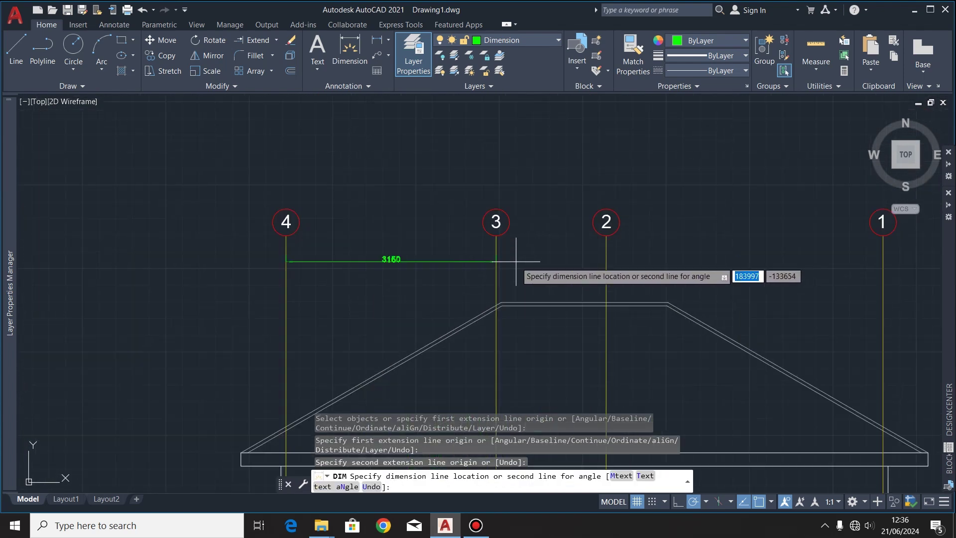
pyautogui.click(509, 265)
pyautogui.scroll(4, 425, 289)
pyautogui.scroll(-2, 339, 199)
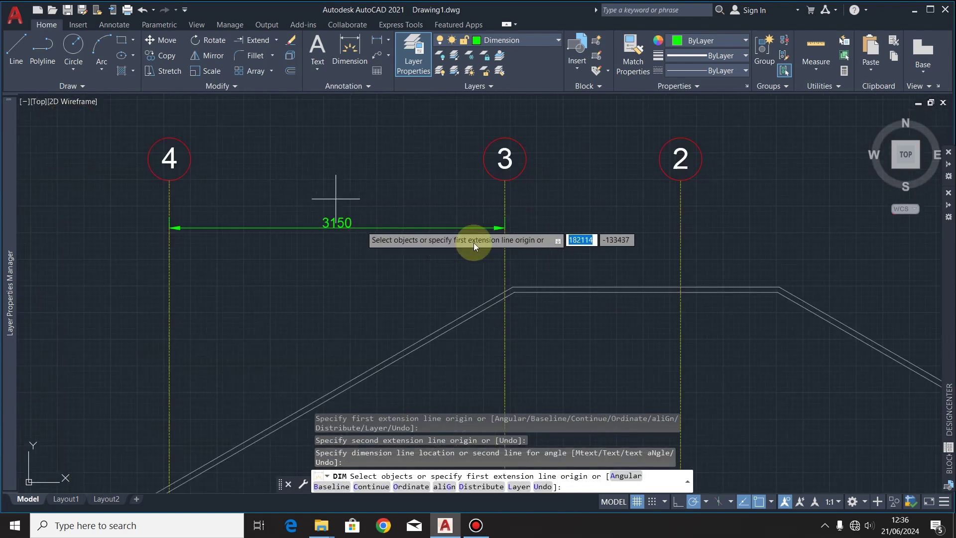
pyautogui.press('Escape')
# Continue the grid 4–3 dimension in line to grid 2 and on to grid 1.
pyautogui.scroll(-4, 448, 249)
pyautogui.scroll(4, 408, 241)
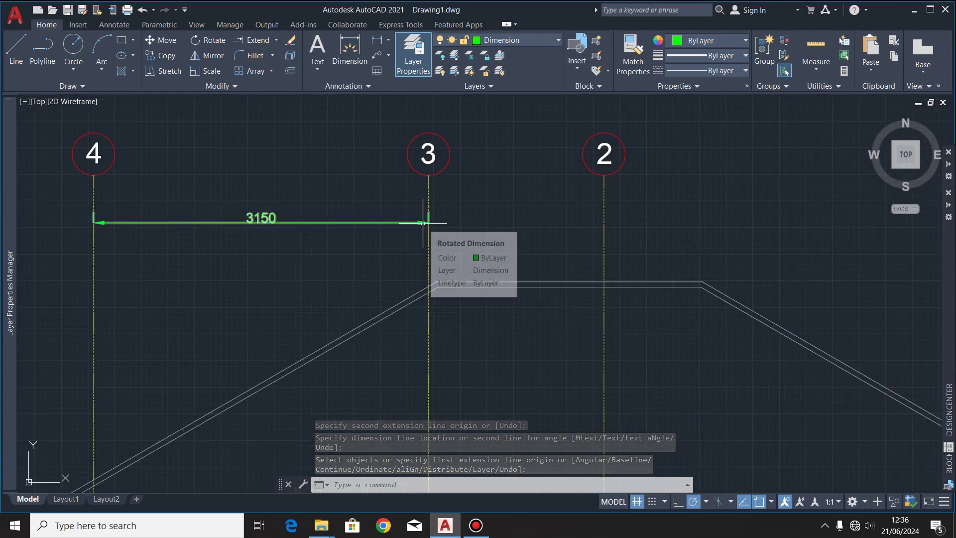
pyautogui.click(422, 229)
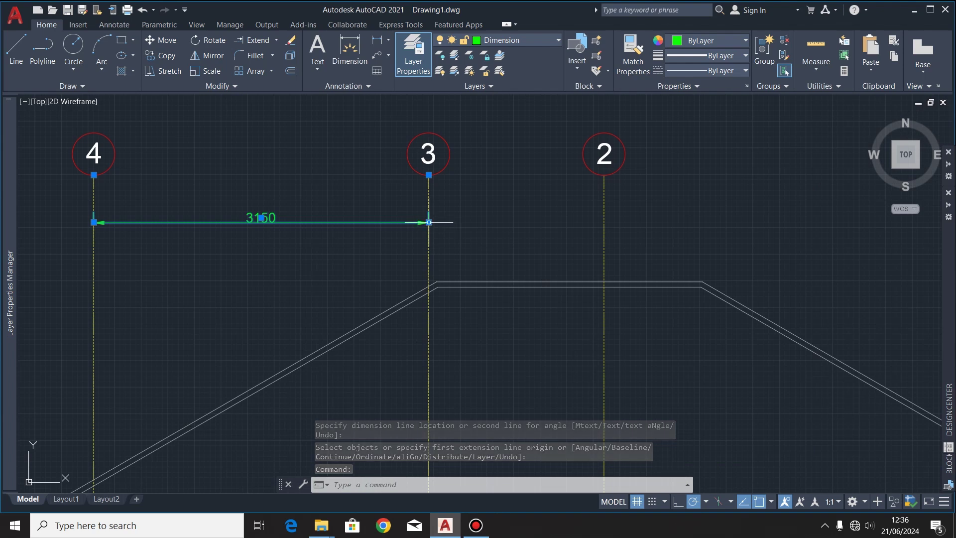
pyautogui.moveTo(428, 222)
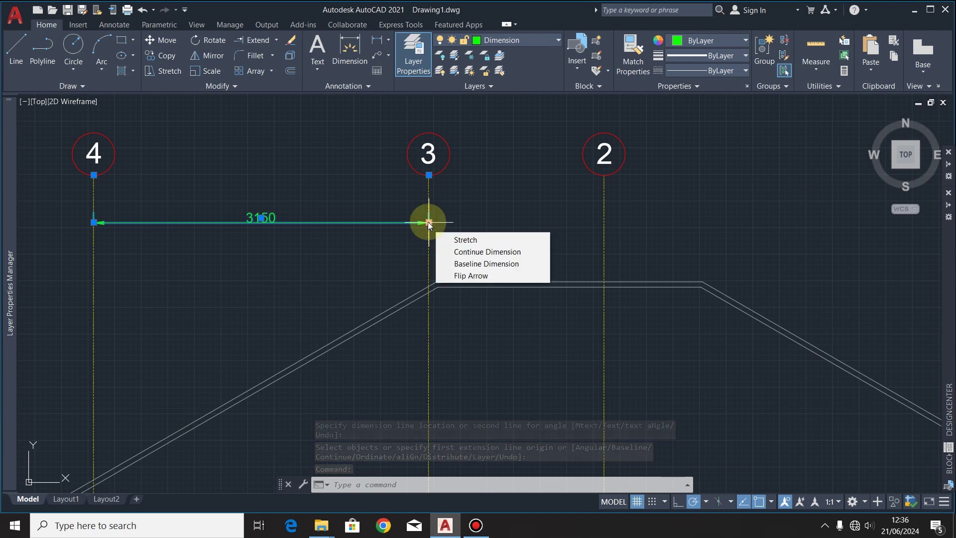
pyautogui.click(476, 252)
pyautogui.scroll(5, 552, 169)
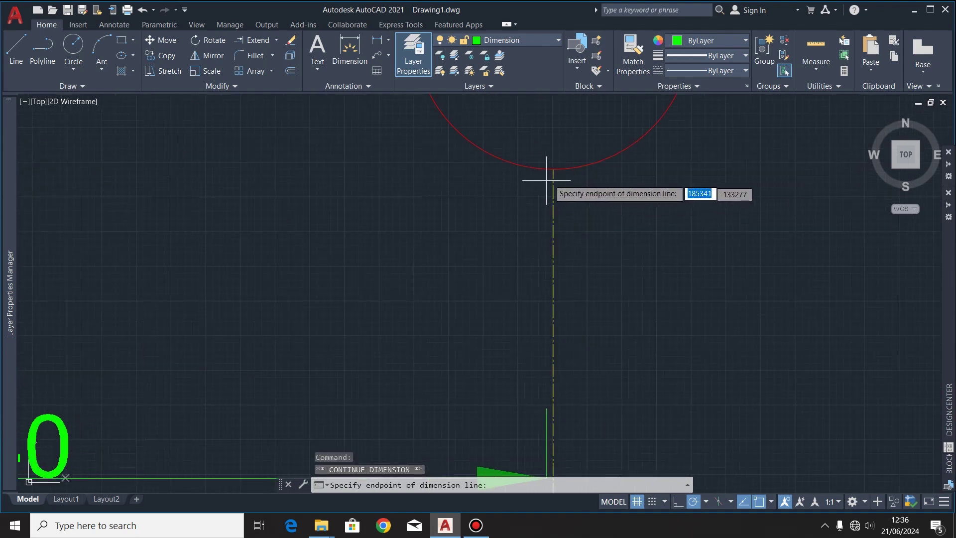
pyautogui.click(552, 170)
pyautogui.scroll(-5, 552, 169)
pyautogui.scroll(6, 559, 214)
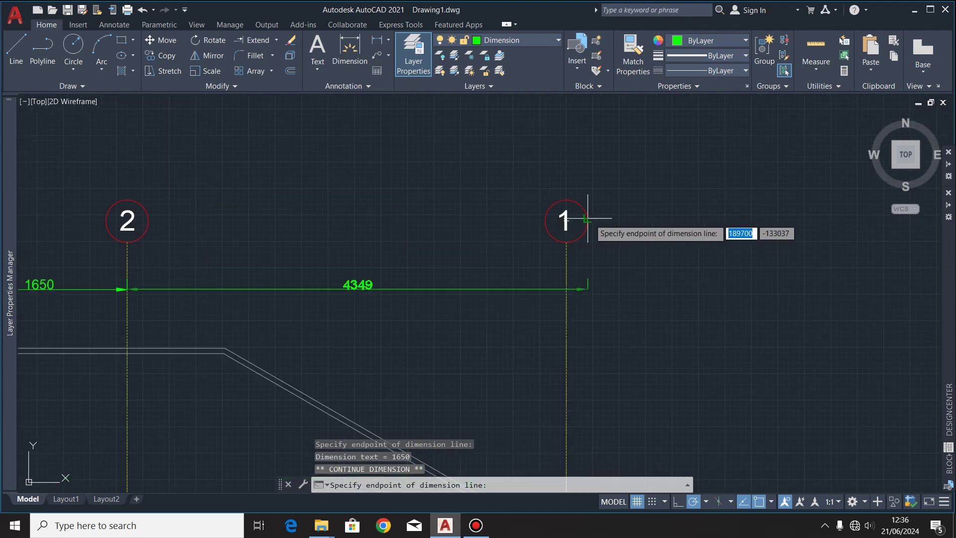
pyautogui.click(476, 276)
pyautogui.scroll(-5, 558, 258)
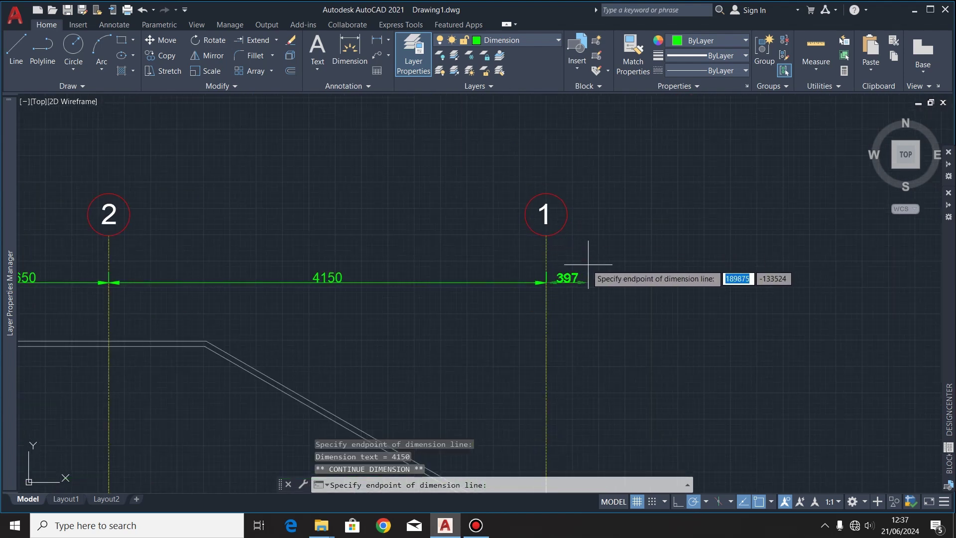
pyautogui.press('Escape')
# Make hatch the current layer.
pyautogui.scroll(-5, 422, 298)
pyautogui.scroll(3, 384, 241)
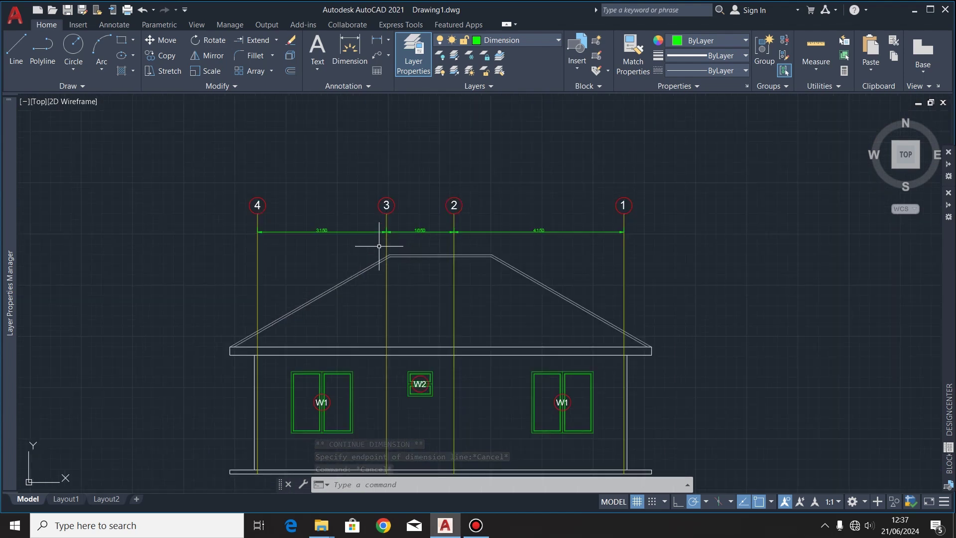
pyautogui.scroll(-2, 451, 261)
pyautogui.scroll(2, 451, 261)
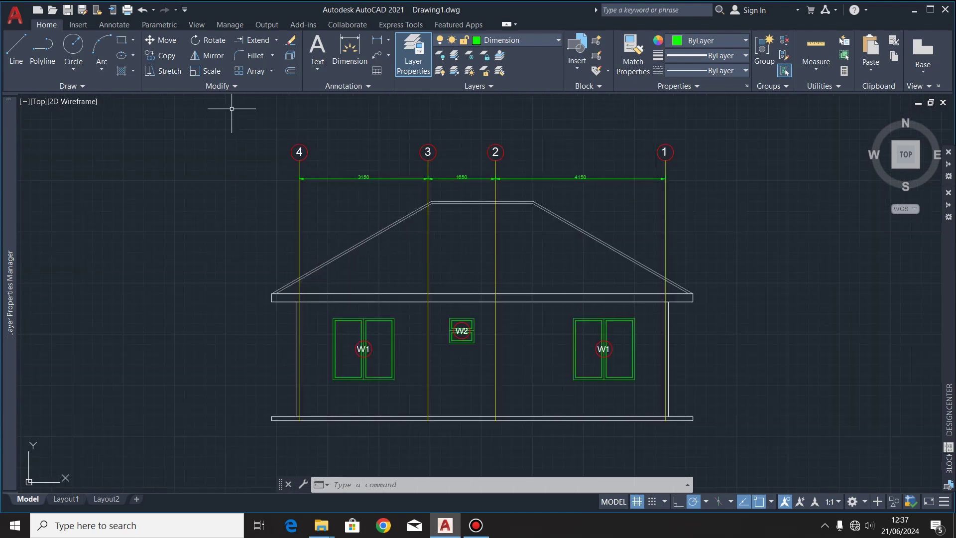
pyautogui.click(539, 41)
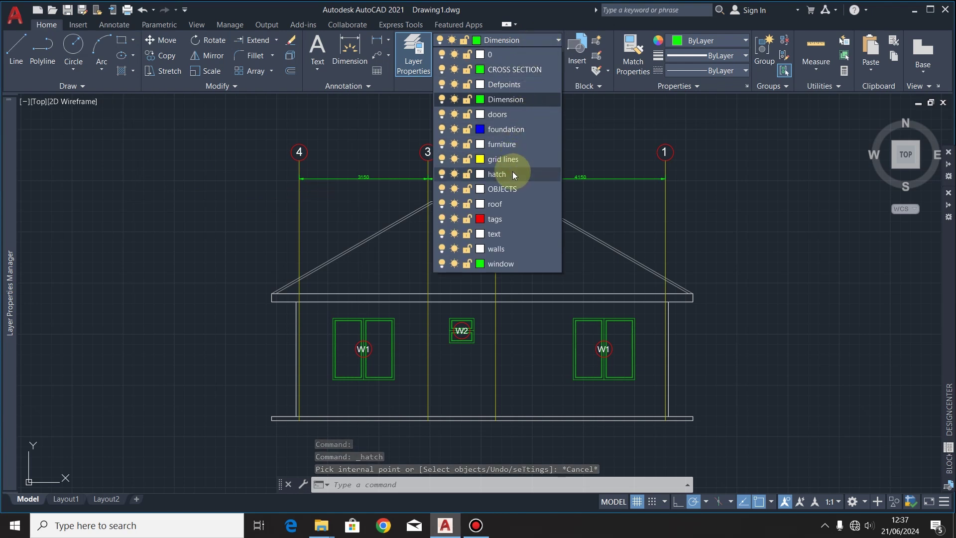
pyautogui.click(512, 174)
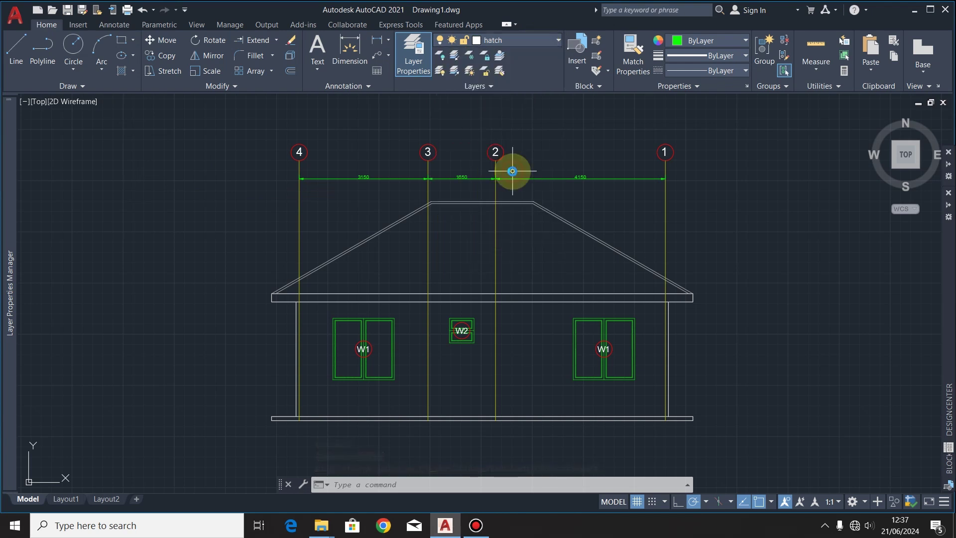
# Hatch all sections of the rear elevation's roof with the ANSI35 pattern at a 45° angle and scale 50.
pyautogui.click(121, 70)
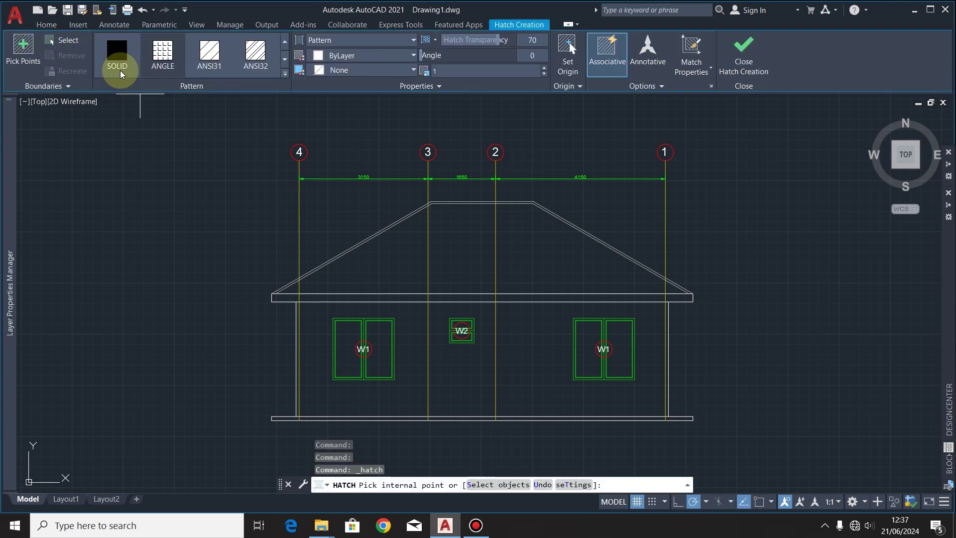
pyautogui.click(283, 73)
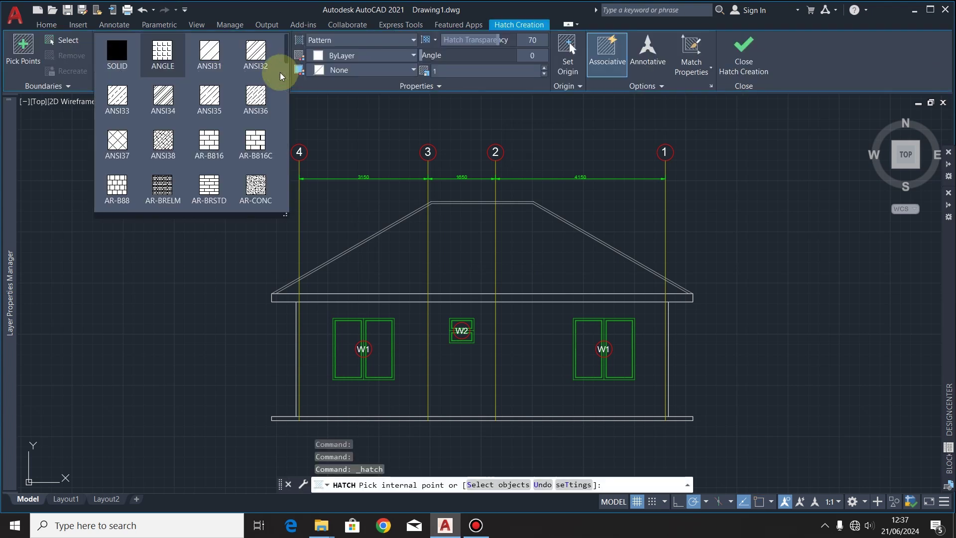
pyautogui.click(211, 108)
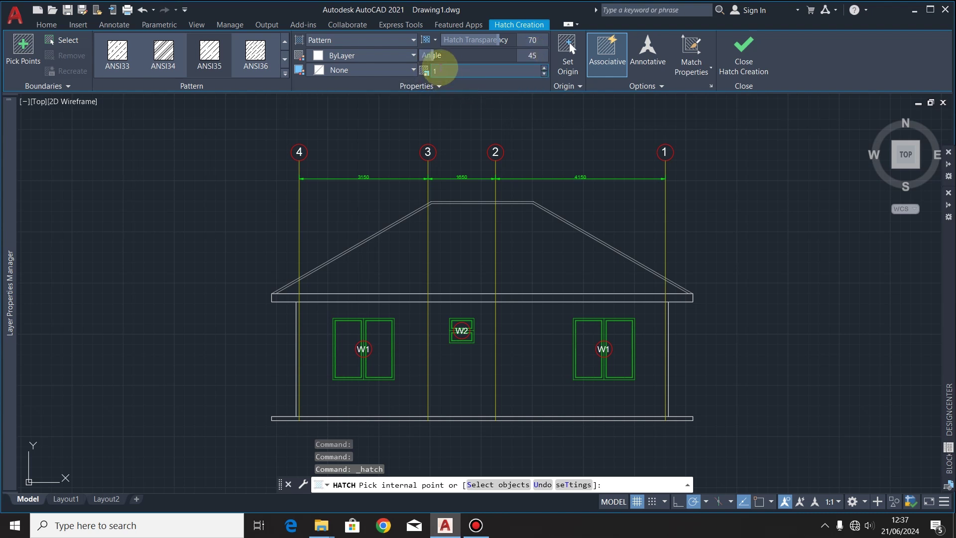
pyautogui.click(444, 69)
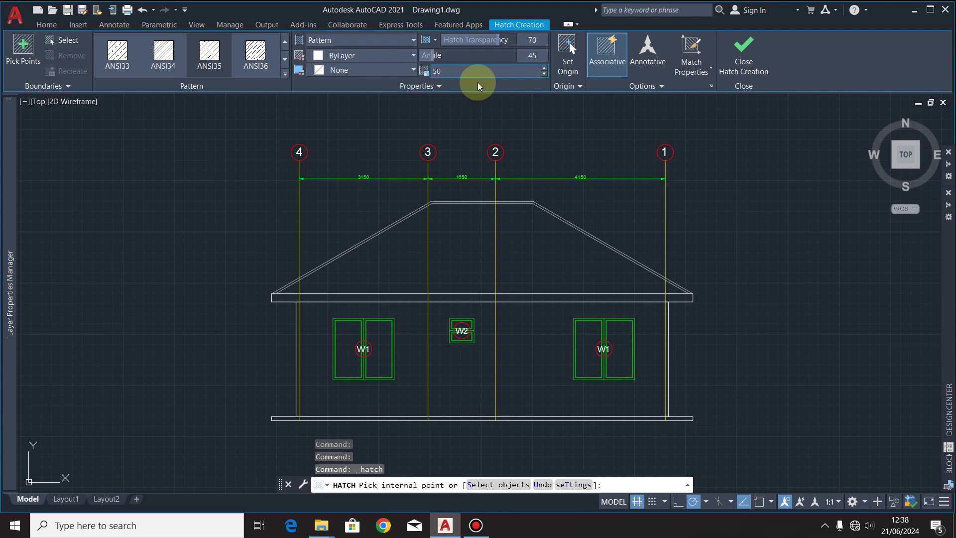
pyautogui.click(477, 271)
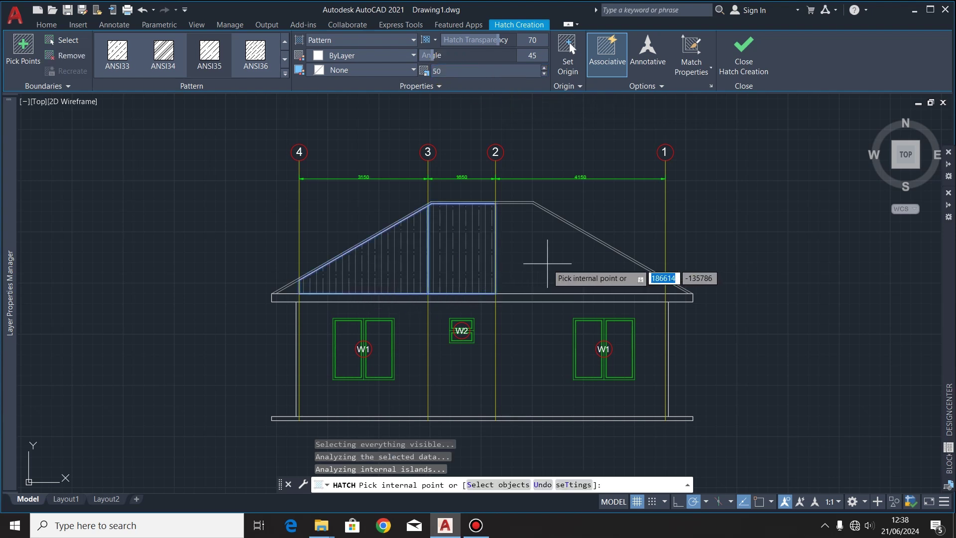
pyautogui.click(550, 264)
pyautogui.scroll(3, 681, 294)
pyautogui.scroll(-3, 677, 291)
pyautogui.scroll(3, 324, 269)
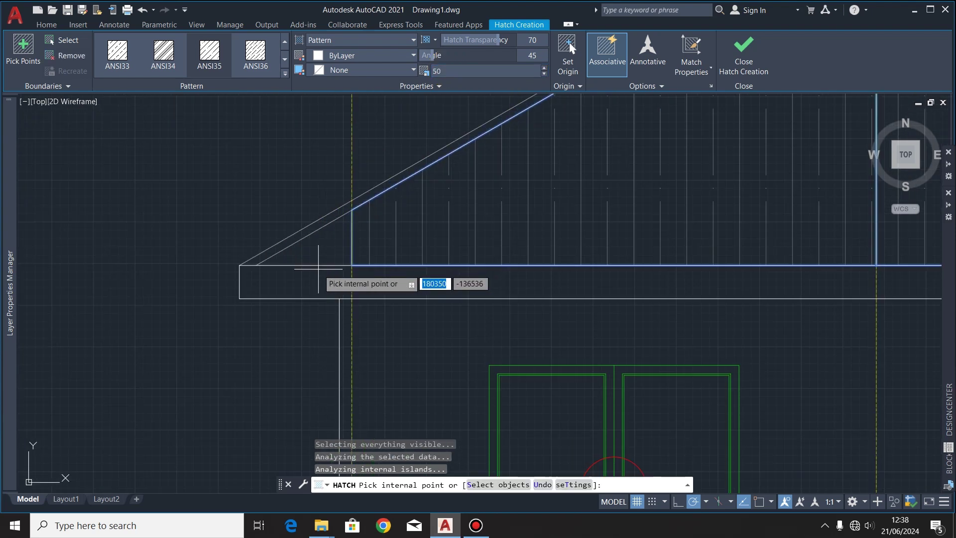
pyautogui.scroll(-3, 249, 261)
pyautogui.press('Escape')
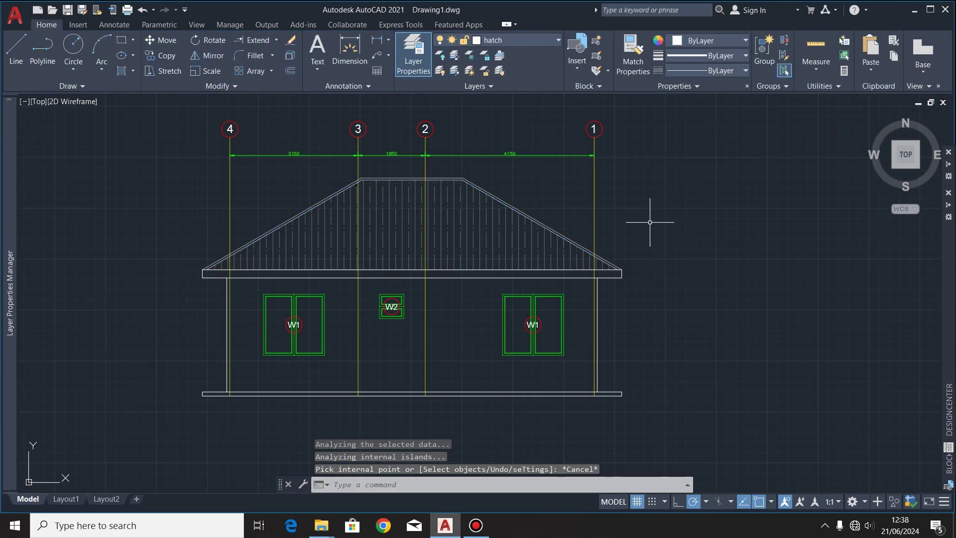
pyautogui.scroll(-3, 642, 238)
pyautogui.scroll(3, 644, 257)
pyautogui.scroll(-2, 634, 244)
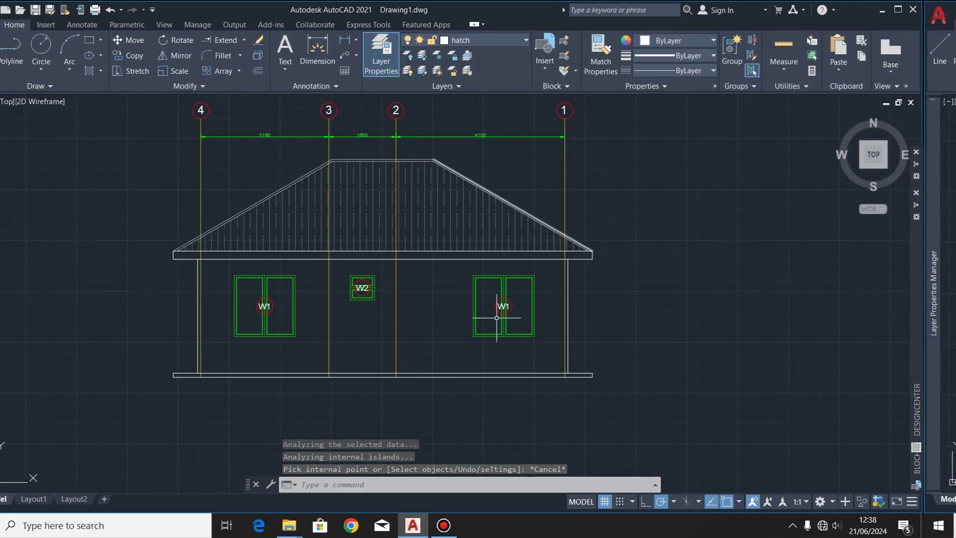
pyautogui.scroll(2, 477, 315)
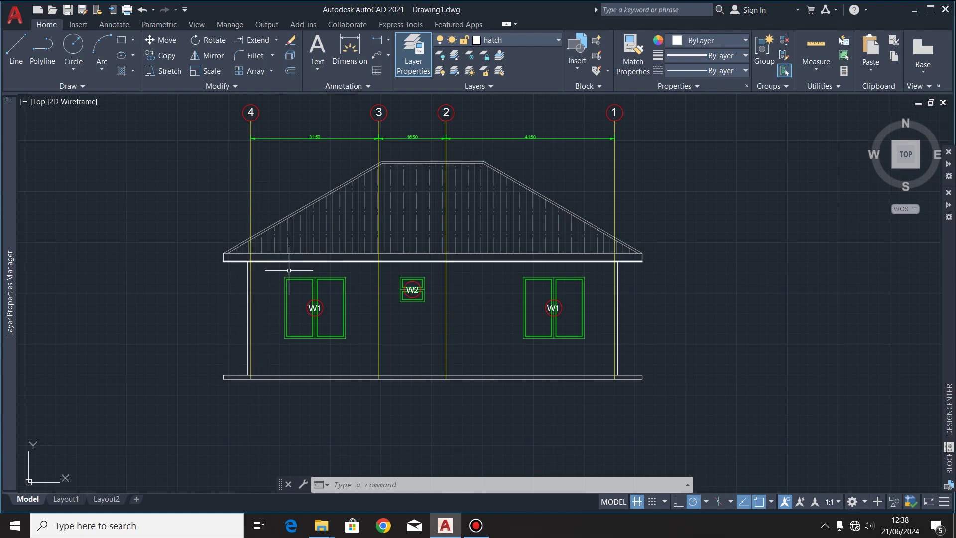
# Copy the full column of decorative blocks from the front elevation's right wall to the base of the rear elevation's right wall.
pyautogui.scroll(-5, 631, 333)
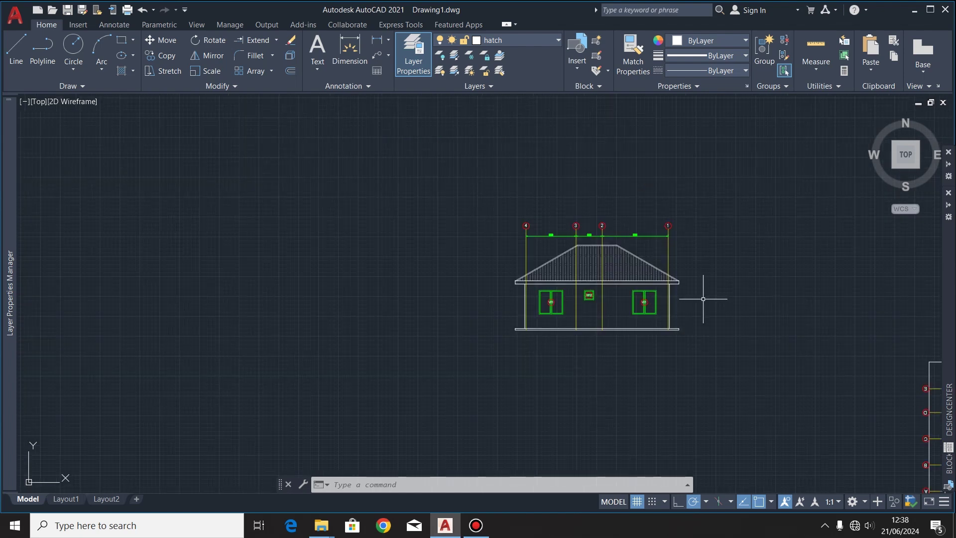
pyautogui.scroll(5, 497, 199)
pyautogui.scroll(5, 510, 193)
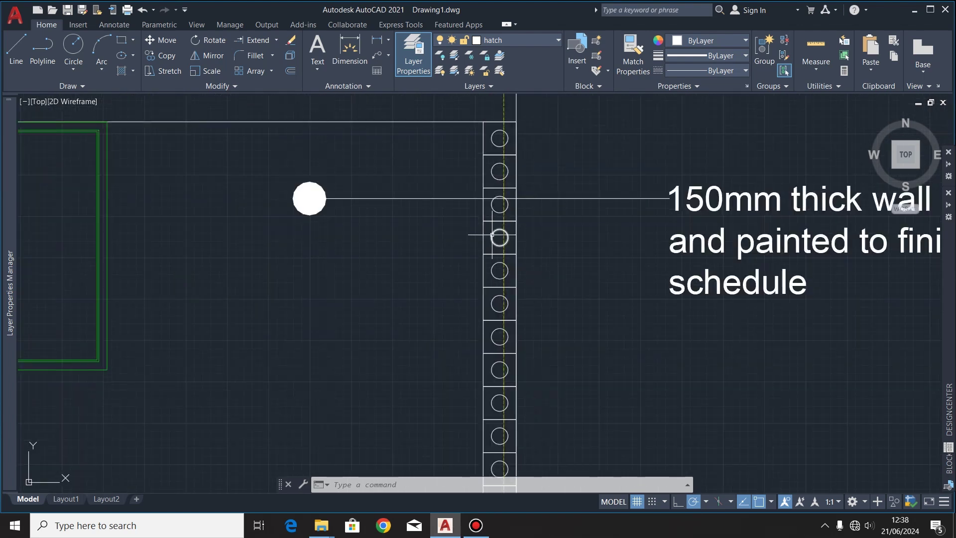
pyautogui.click(496, 138)
pyautogui.click(481, 208)
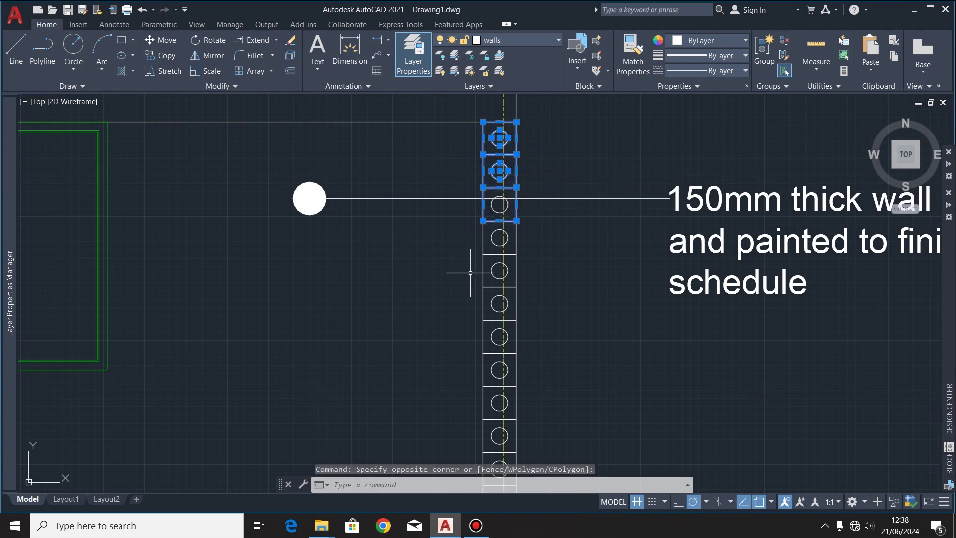
pyautogui.click(494, 235)
pyautogui.scroll(-4, 485, 268)
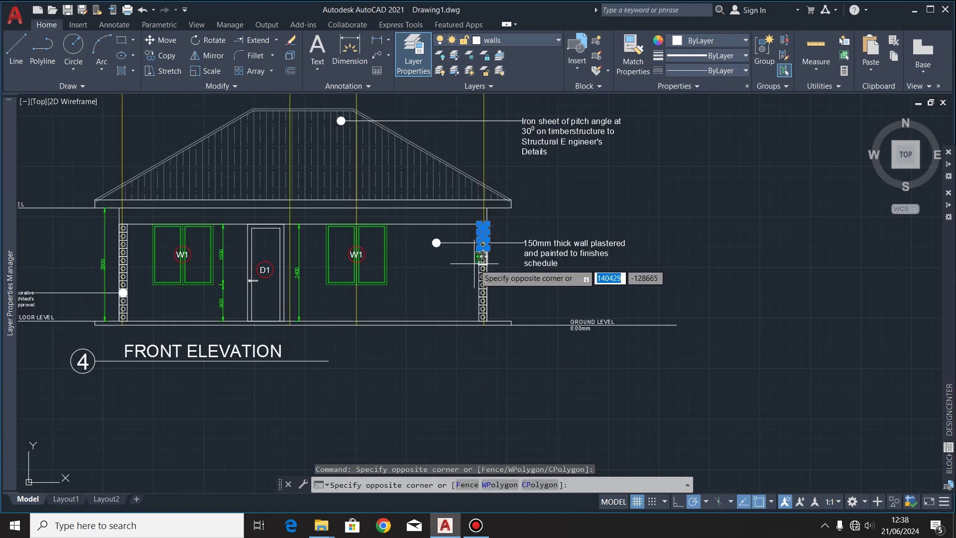
pyautogui.scroll(3, 473, 323)
pyautogui.scroll(1, 471, 328)
pyautogui.click(447, 321)
pyautogui.scroll(-5, 413, 348)
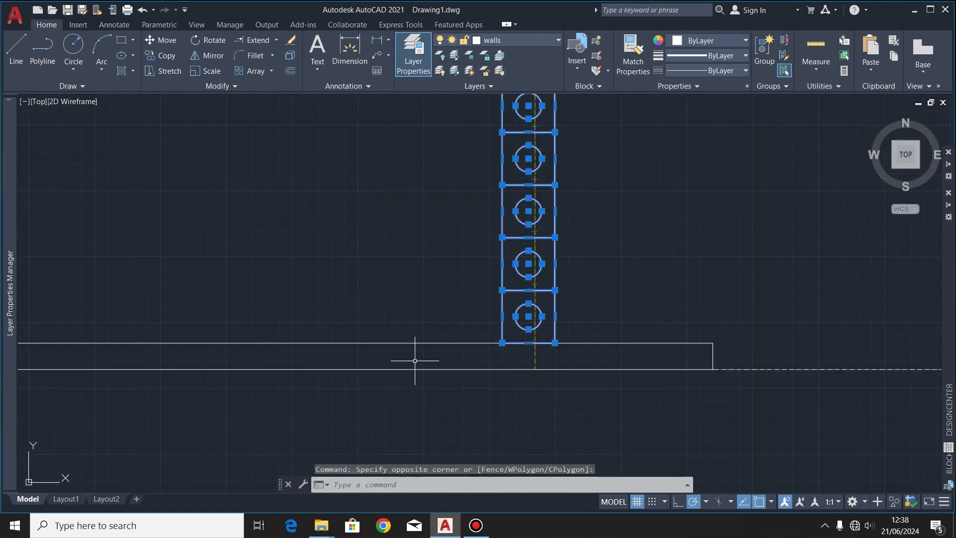
pyautogui.scroll(4, 437, 265)
pyautogui.scroll(3, 436, 264)
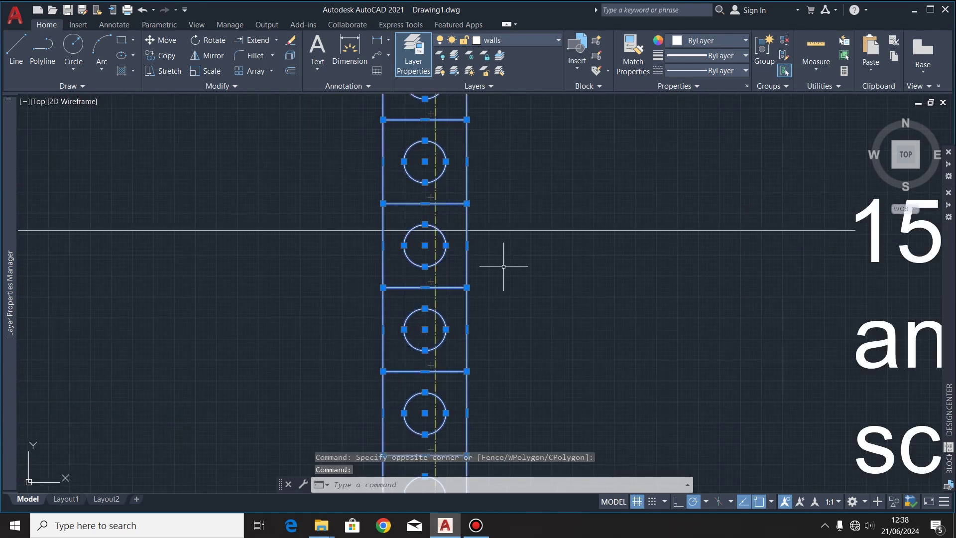
pyautogui.click(160, 56)
pyautogui.scroll(-4, 508, 316)
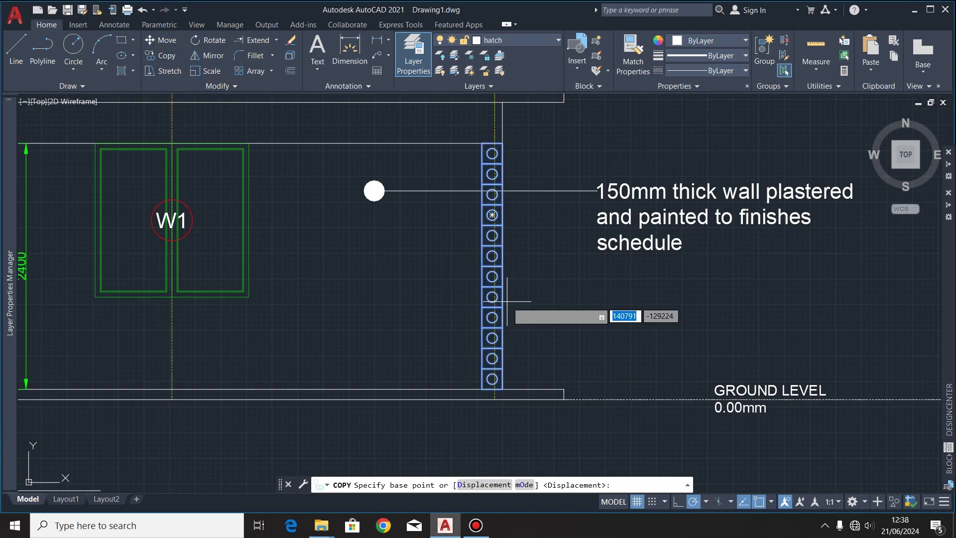
pyautogui.scroll(4, 507, 398)
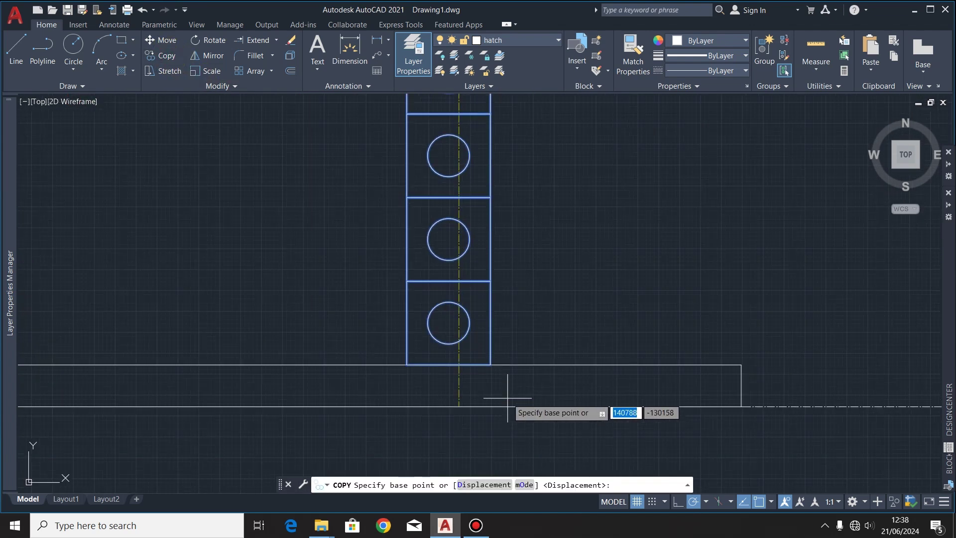
pyautogui.click(490, 364)
pyautogui.scroll(-5, 234, 396)
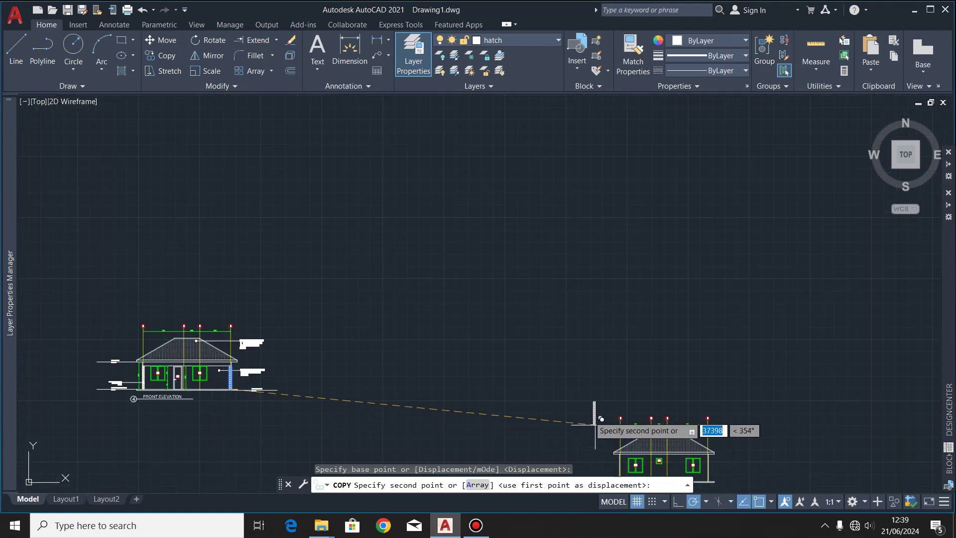
pyautogui.scroll(-3, 529, 288)
pyautogui.scroll(8, 594, 367)
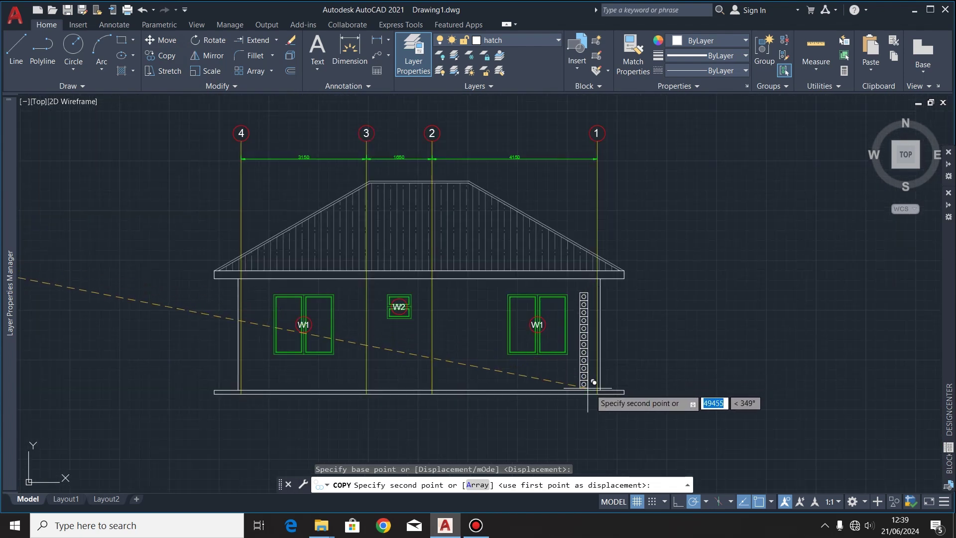
pyautogui.scroll(6, 594, 382)
pyautogui.click(647, 382)
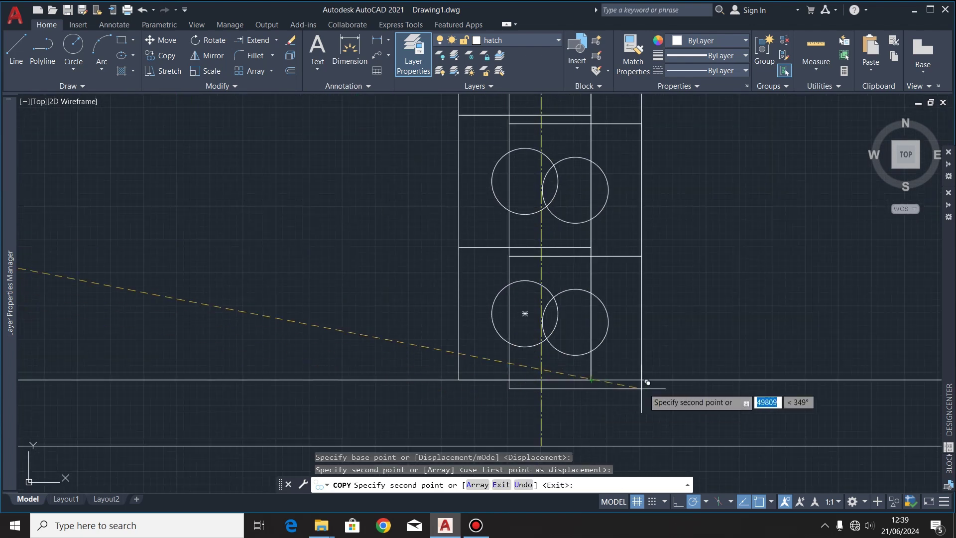
# Place a second copy of the block column near the rear elevation's left wall and move it onto the wall's base at grid 4.
pyautogui.scroll(-5, 448, 358)
pyautogui.press('Escape')
pyautogui.scroll(-3, 465, 278)
pyautogui.click(475, 190)
pyautogui.click(423, 373)
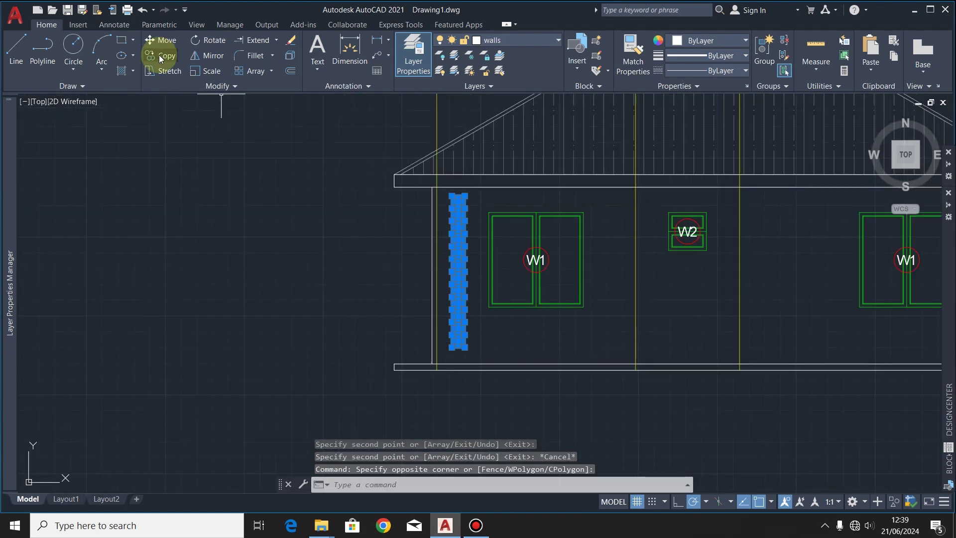
pyautogui.click(160, 40)
pyautogui.click(455, 349)
pyautogui.scroll(8, 565, 309)
pyautogui.scroll(-8, 427, 401)
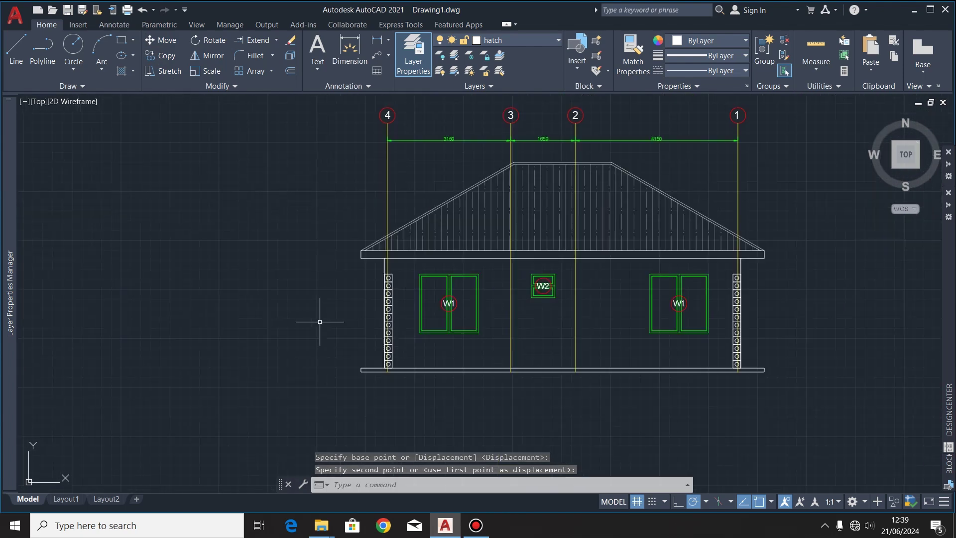
pyautogui.press('Escape')
# Make Dimension the current layer and dimension the right wall's full height, placing the dimension line just outside the wall.
pyautogui.moveTo(319, 322); pyautogui.dragTo(270, 315, button='middle')
pyautogui.click(503, 41)
pyautogui.click(522, 94)
pyautogui.write('dim')
pyautogui.press('Return')
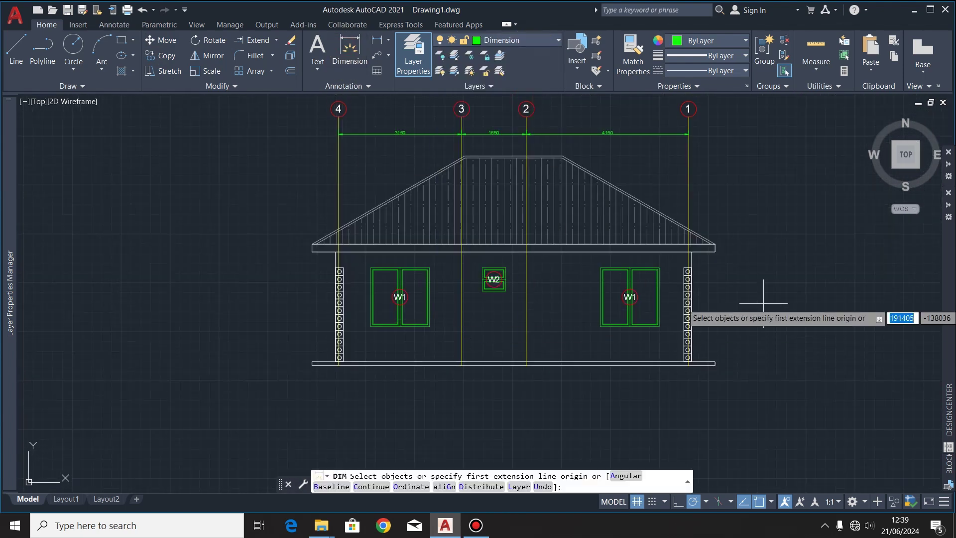
pyautogui.scroll(4, 763, 303)
pyautogui.press('Return')
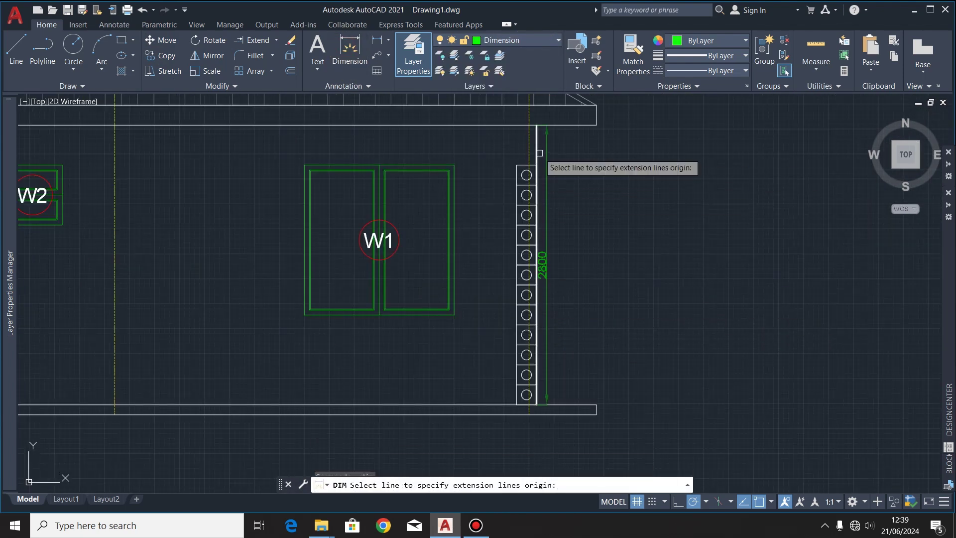
pyautogui.click(539, 153)
pyautogui.scroll(-2, 572, 182)
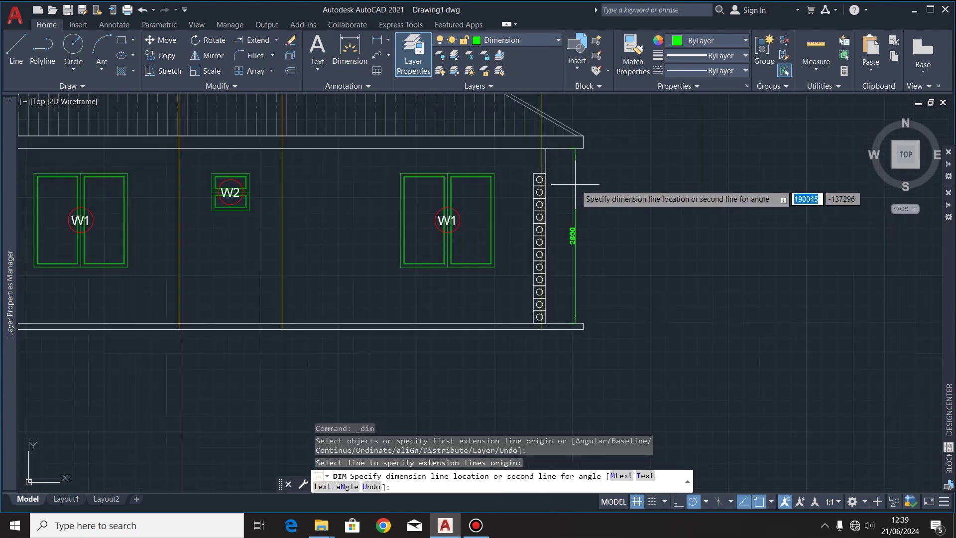
pyautogui.click(575, 199)
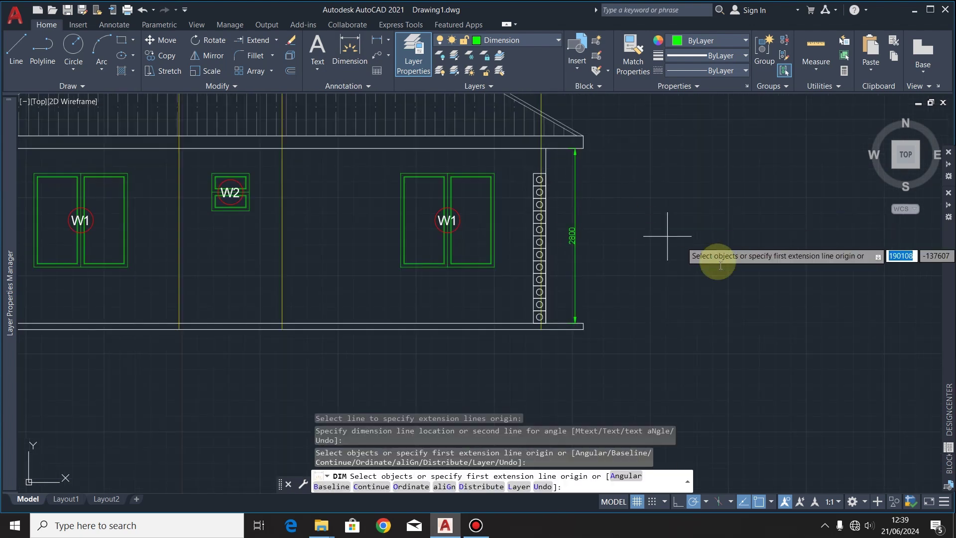
# Dimension the sill height from the floor line to the bottom corner of the W1 window near grid 4.
pyautogui.scroll(-5, 657, 278)
pyautogui.scroll(10, 562, 309)
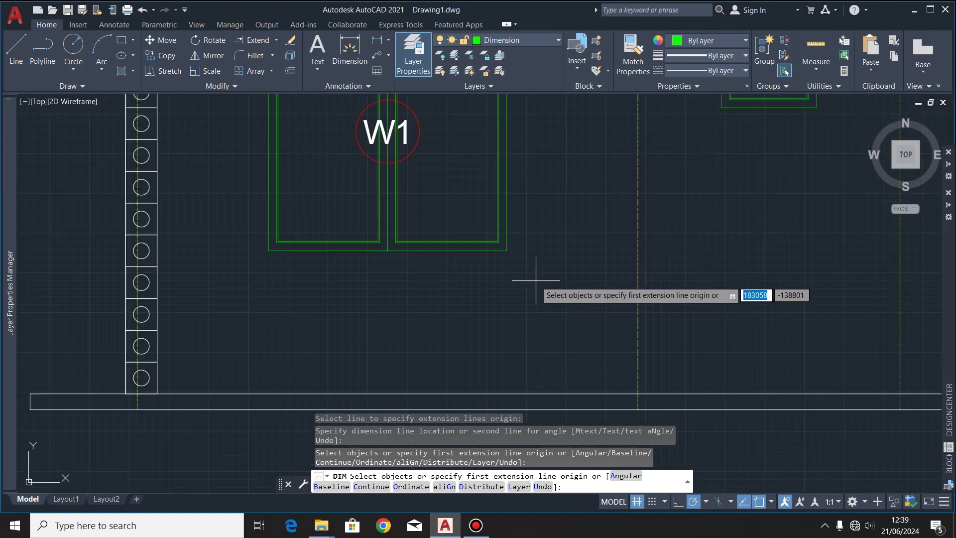
pyautogui.click(506, 251)
pyautogui.click(507, 393)
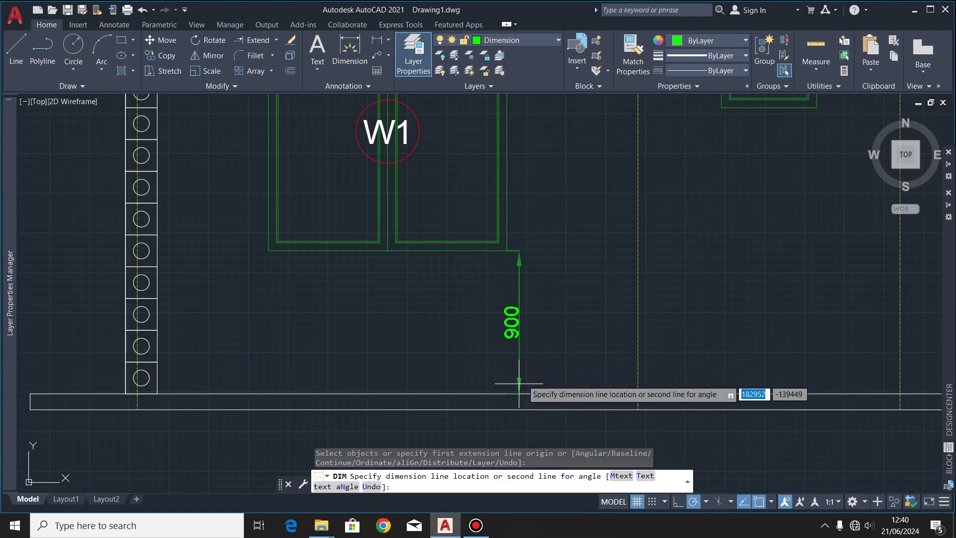
pyautogui.click(547, 335)
pyautogui.scroll(-2, 453, 328)
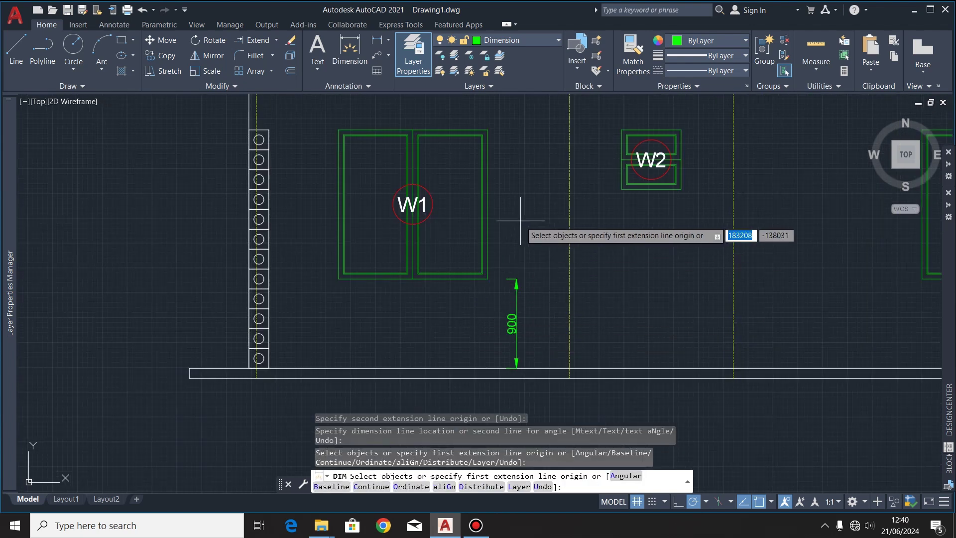
# Continue the sill dimension in line to the top of window W1 and on to the underside of the roof fascia.
pyautogui.rightClick(516, 275)
pyautogui.click(557, 309)
pyautogui.scroll(4, 485, 124)
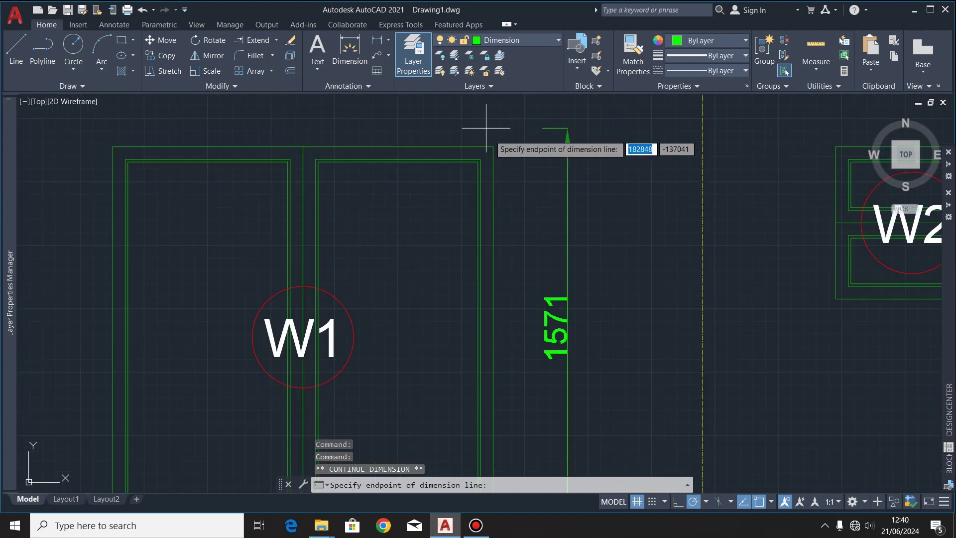
pyautogui.click(438, 146)
pyautogui.scroll(-3, 520, 224)
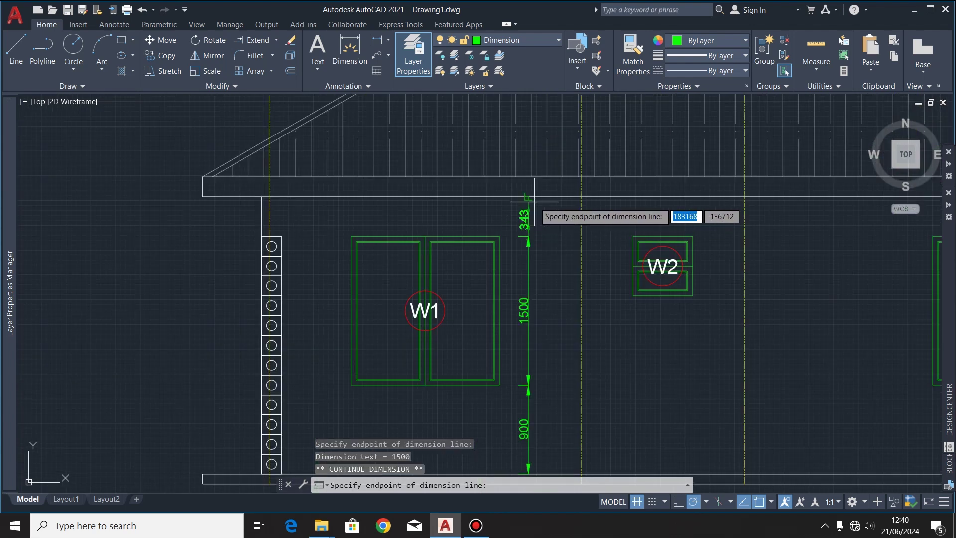
pyautogui.click(252, 197)
pyautogui.press('Escape')
pyautogui.press('Escape')
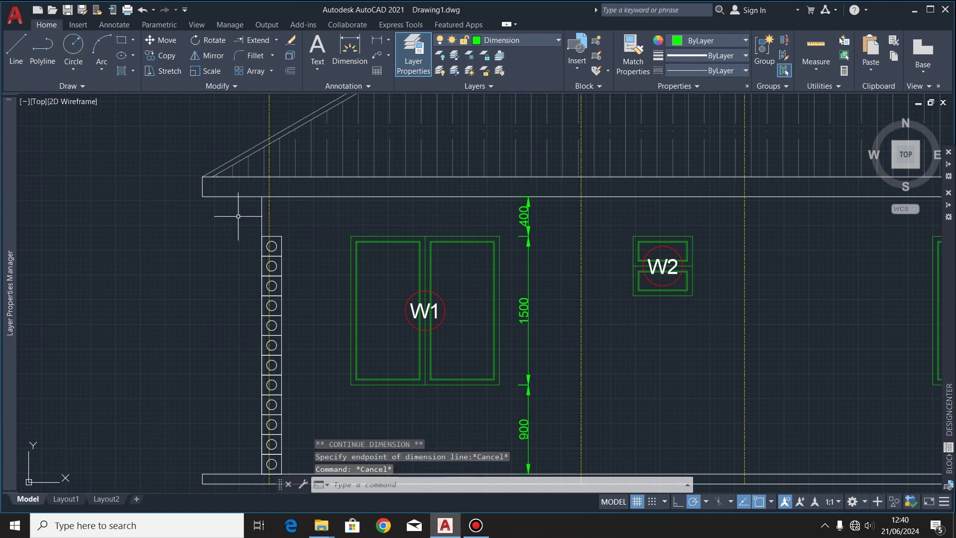
# Dimension the height from the bottom corner of window W2 down to the floor line, placing the dimension line just beside the window.
pyautogui.scroll(-4, 244, 209)
pyautogui.scroll(2, 428, 257)
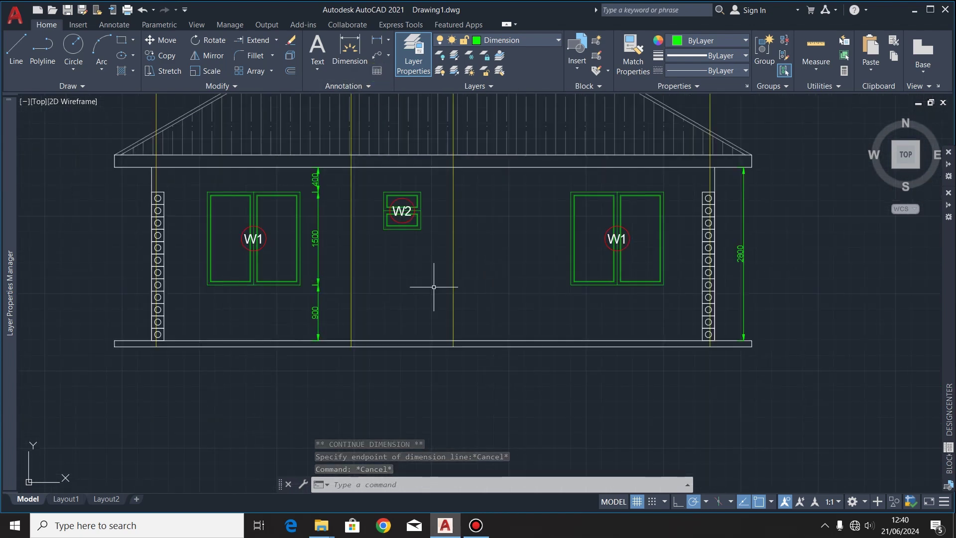
pyautogui.press('Return')
pyautogui.scroll(5, 406, 233)
pyautogui.click(465, 202)
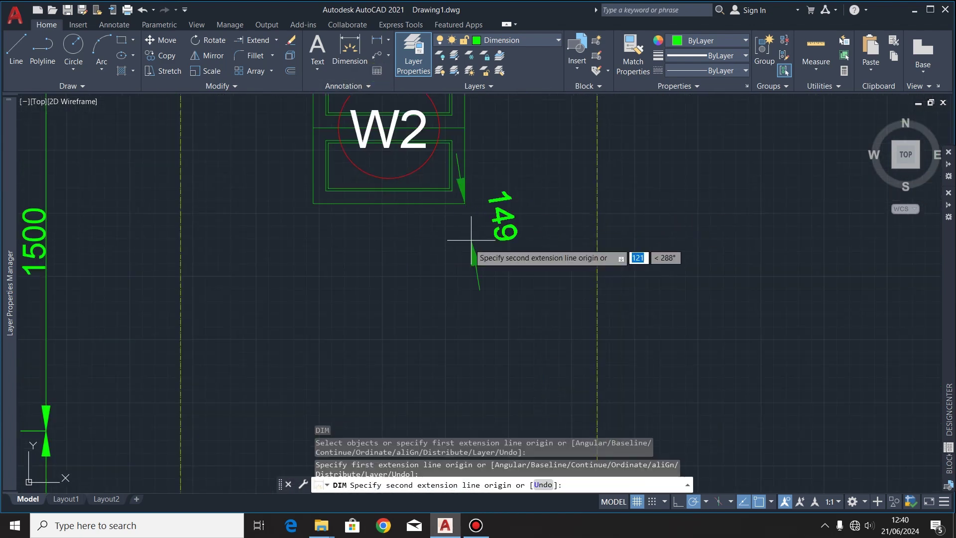
pyautogui.scroll(-5, 470, 239)
pyautogui.scroll(5, 453, 343)
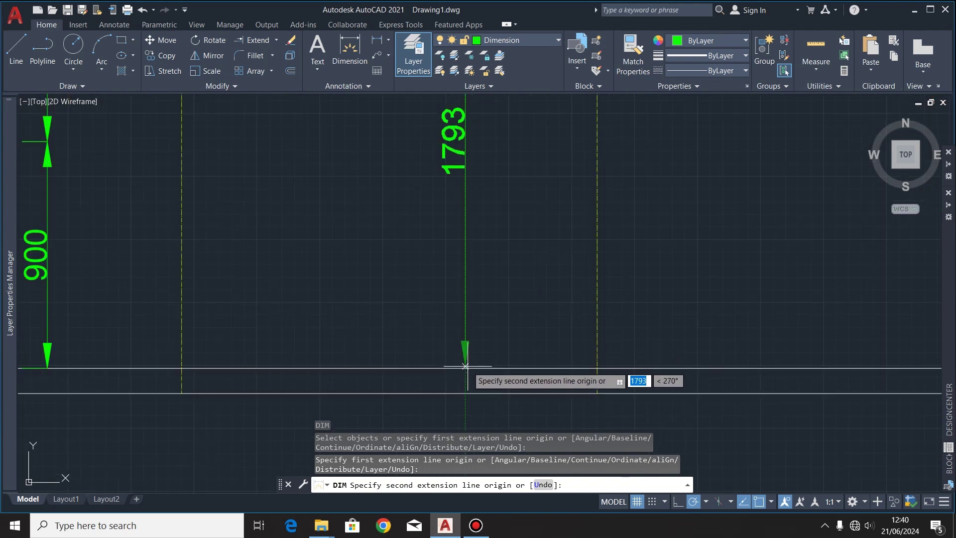
pyautogui.click(466, 369)
pyautogui.scroll(-3, 476, 370)
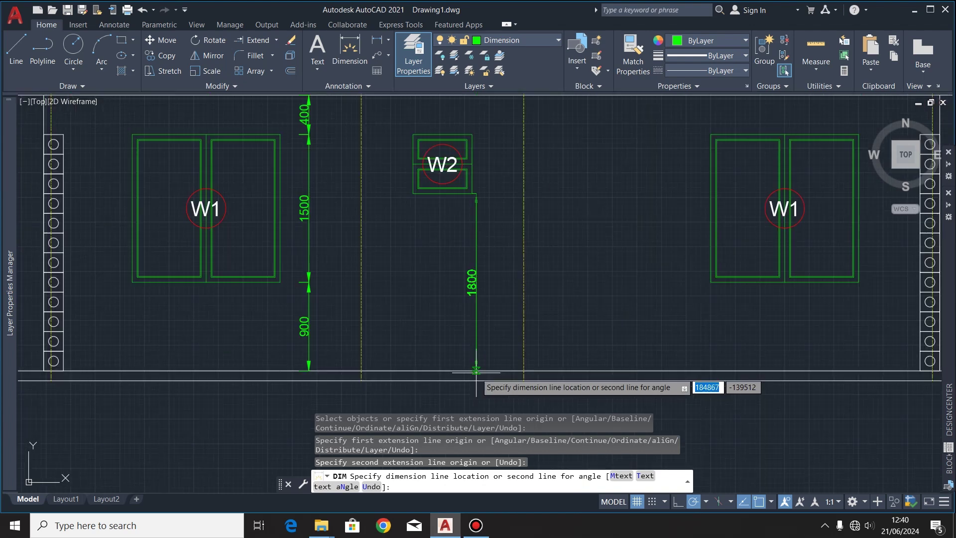
pyautogui.click(487, 294)
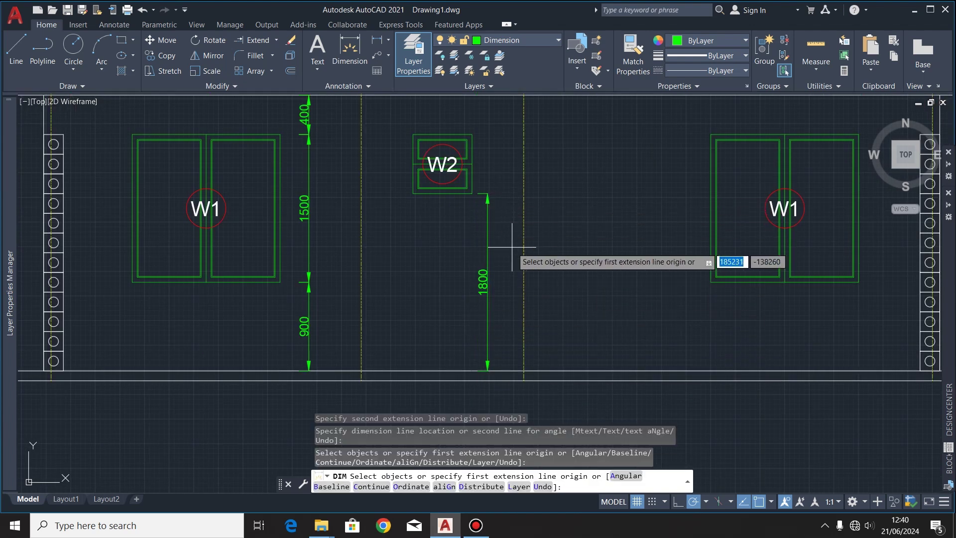
# Continue the W2 sill dimension in line up to the top corner of window W2.
pyautogui.scroll(-2, 511, 246)
pyautogui.scroll(4, 504, 175)
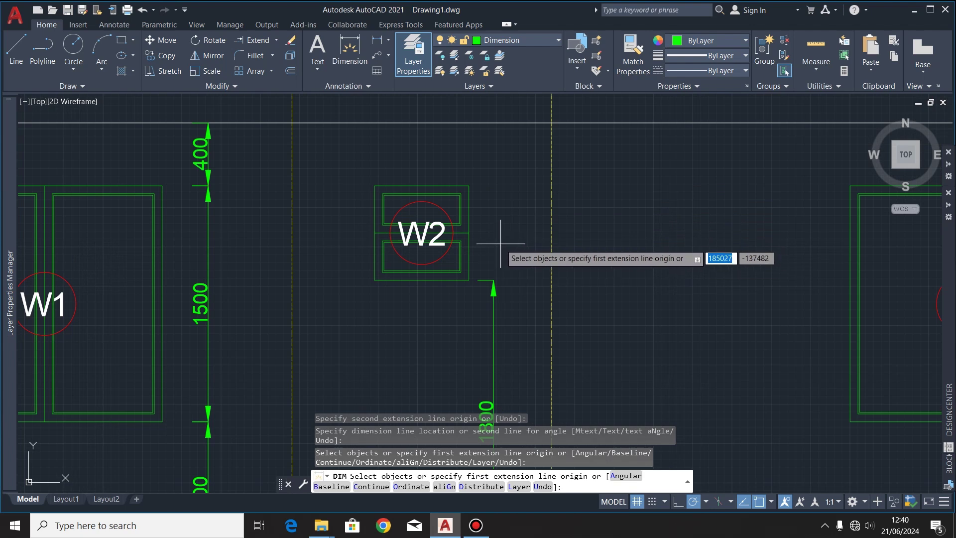
pyautogui.press('Escape')
pyautogui.moveTo(494, 281)
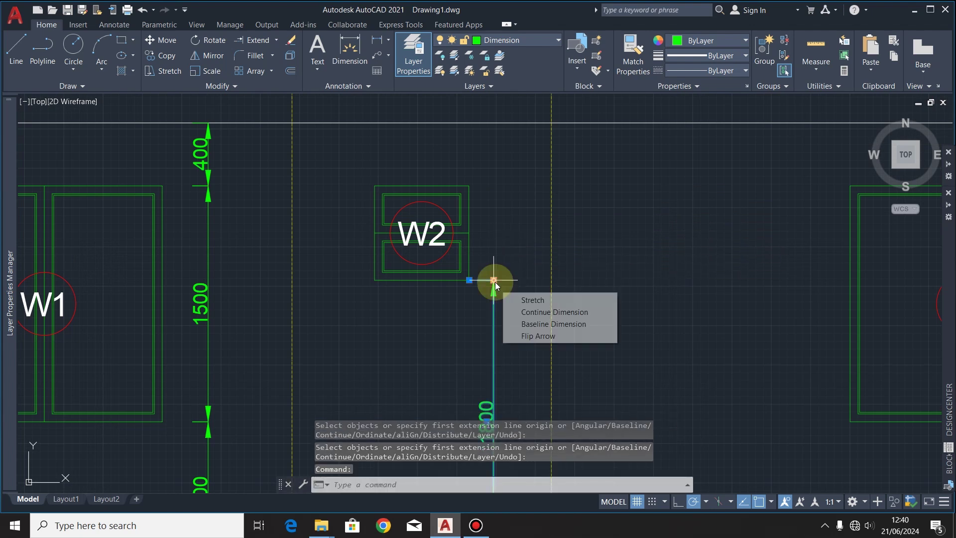
pyautogui.click(550, 311)
pyautogui.click(469, 186)
pyautogui.press('Escape')
pyautogui.press('Escape')
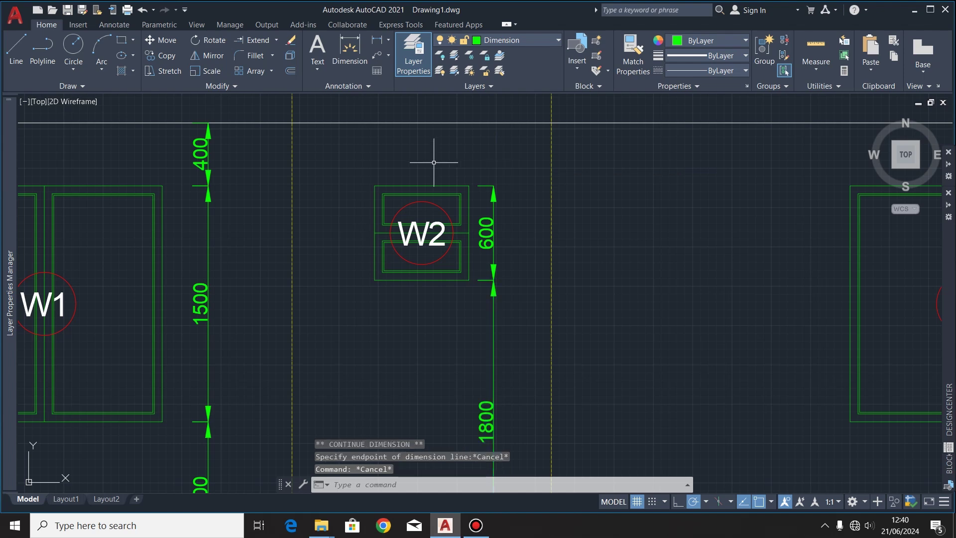
# Dimension the sill height from the bottom corner of the W1 window near grid 1 down to the floor line.
pyautogui.scroll(-2, 547, 194)
pyautogui.scroll(-2, 493, 245)
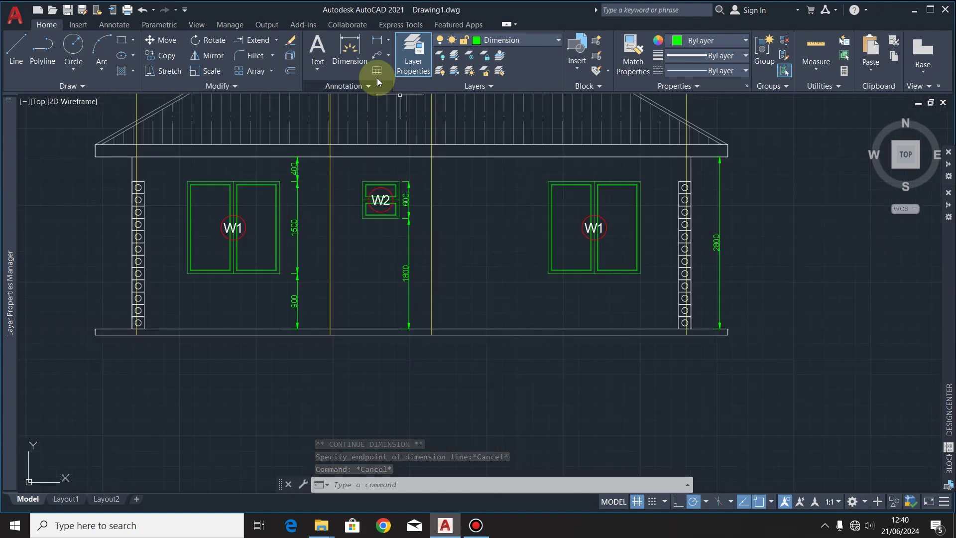
pyautogui.click(350, 52)
pyautogui.scroll(2, 659, 288)
pyautogui.scroll(2, 468, 282)
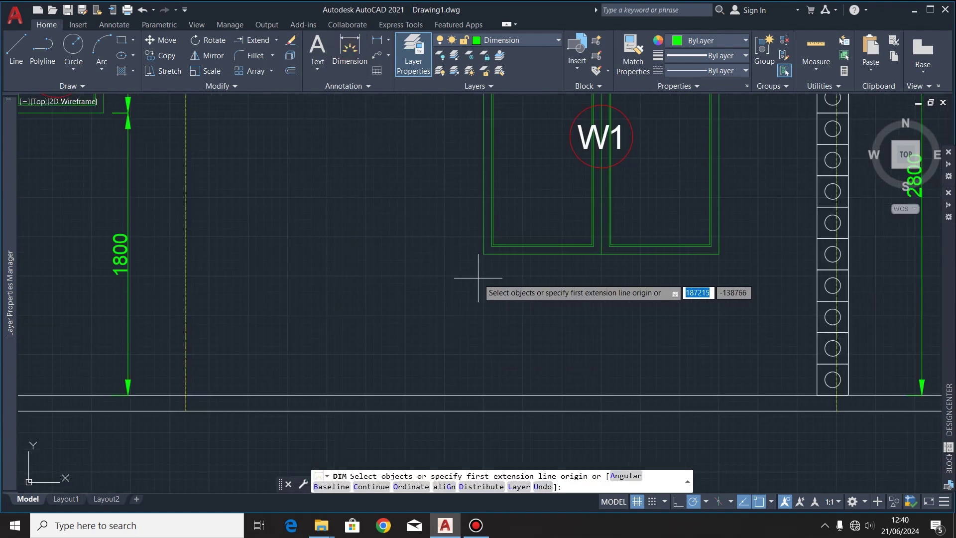
pyautogui.click(486, 255)
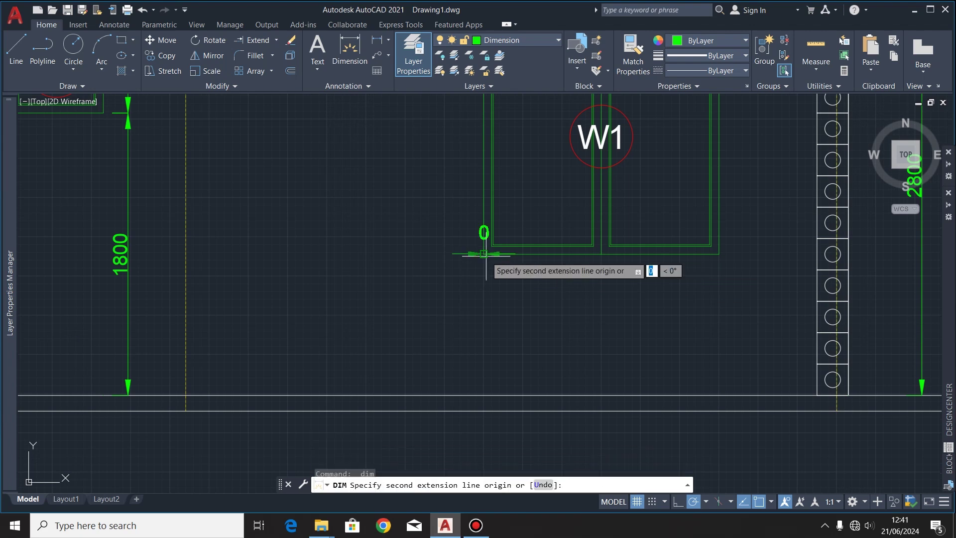
pyautogui.click(480, 395)
pyautogui.click(447, 344)
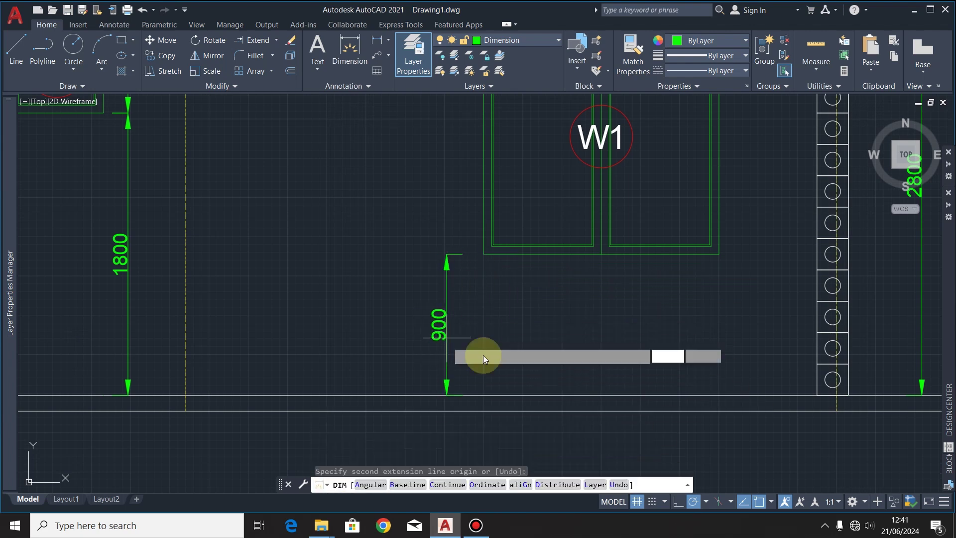
pyautogui.press('Escape')
# Continue the sill dimension in line to the top of the W1 window near grid 1.
pyautogui.moveTo(445, 253)
pyautogui.click(468, 280)
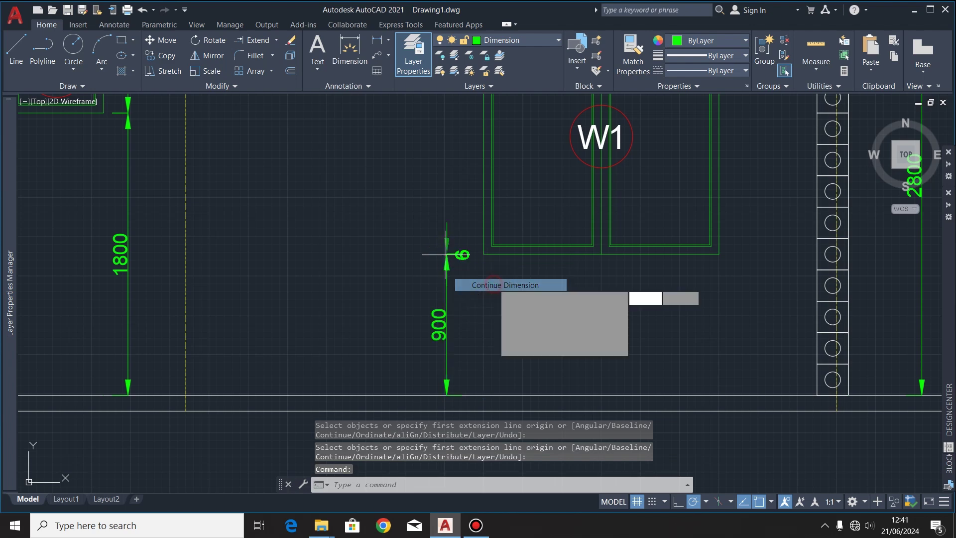
pyautogui.scroll(-3, 454, 274)
pyautogui.scroll(4, 480, 205)
pyautogui.click(475, 204)
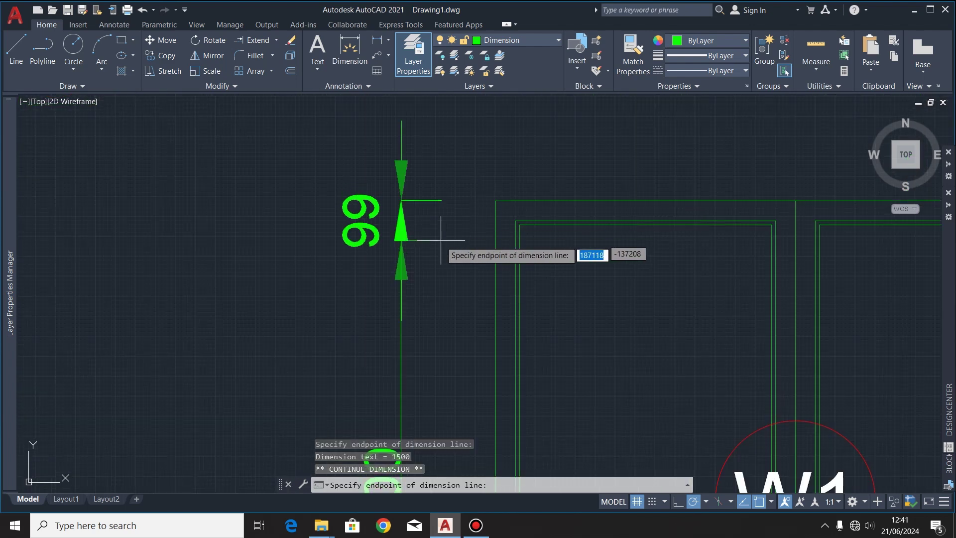
pyautogui.scroll(-5, 437, 230)
pyautogui.press('Escape')
pyautogui.press('Escape')
pyautogui.scroll(-4, 473, 218)
pyautogui.scroll(2, 565, 305)
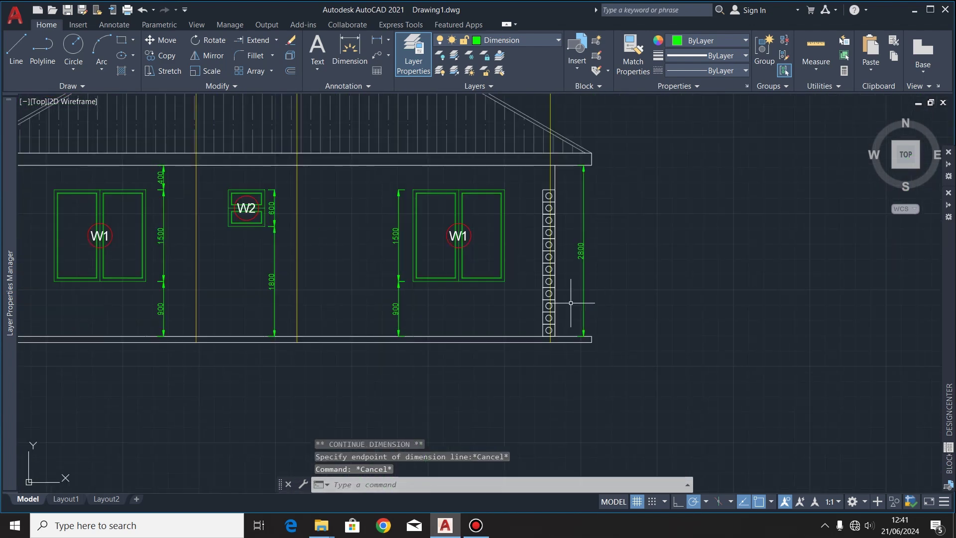
# Dimension the full height of the decorative block column at grid 4, placing the dimension line outside the wall.
pyautogui.scroll(-2, 708, 288)
pyautogui.click(336, 59)
pyautogui.scroll(3, 299, 324)
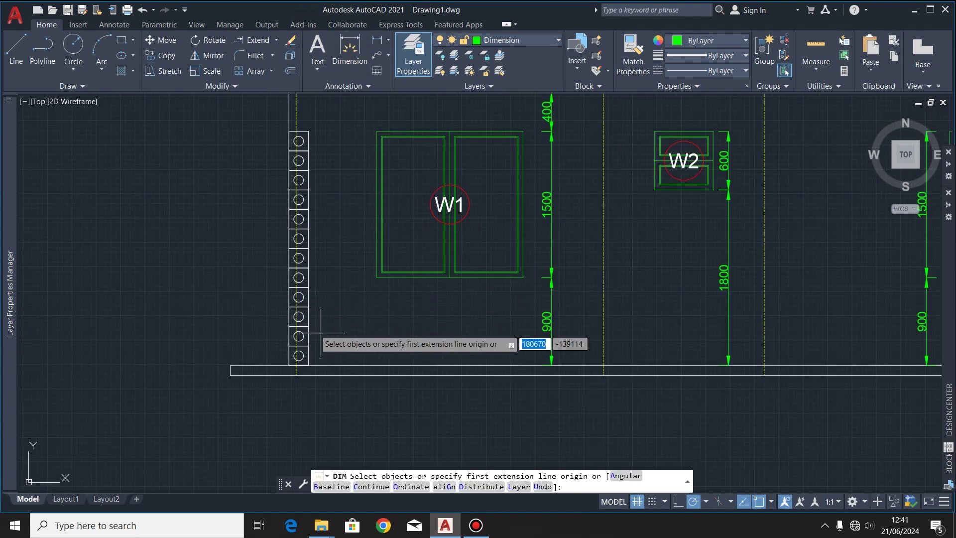
pyautogui.click(301, 358)
pyautogui.scroll(-5, 311, 348)
pyautogui.scroll(6, 311, 254)
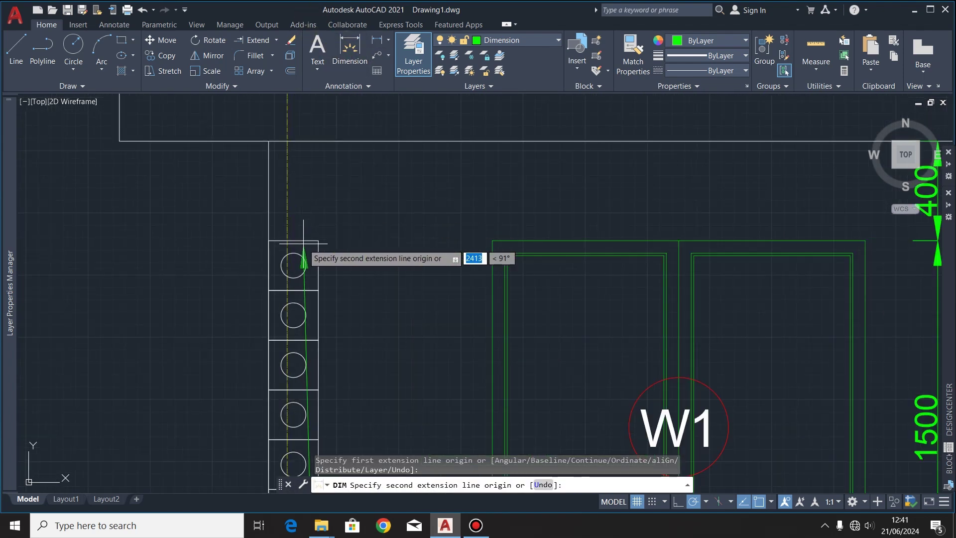
pyautogui.click(326, 241)
pyautogui.scroll(-6, 326, 241)
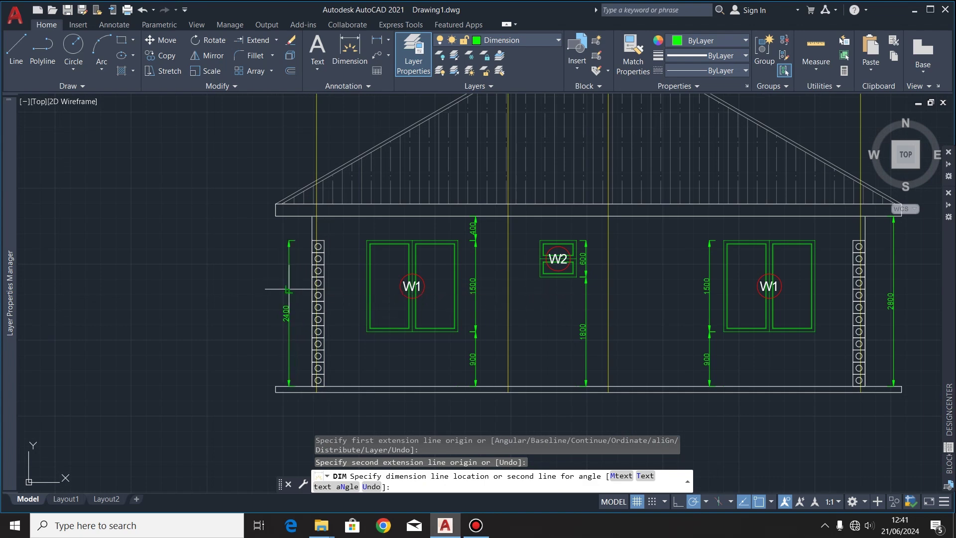
pyautogui.click(291, 299)
pyautogui.scroll(-4, 205, 305)
pyautogui.scroll(2, 365, 315)
pyautogui.press('Return')
pyautogui.scroll(-2, 625, 208)
pyautogui.scroll(2, 478, 240)
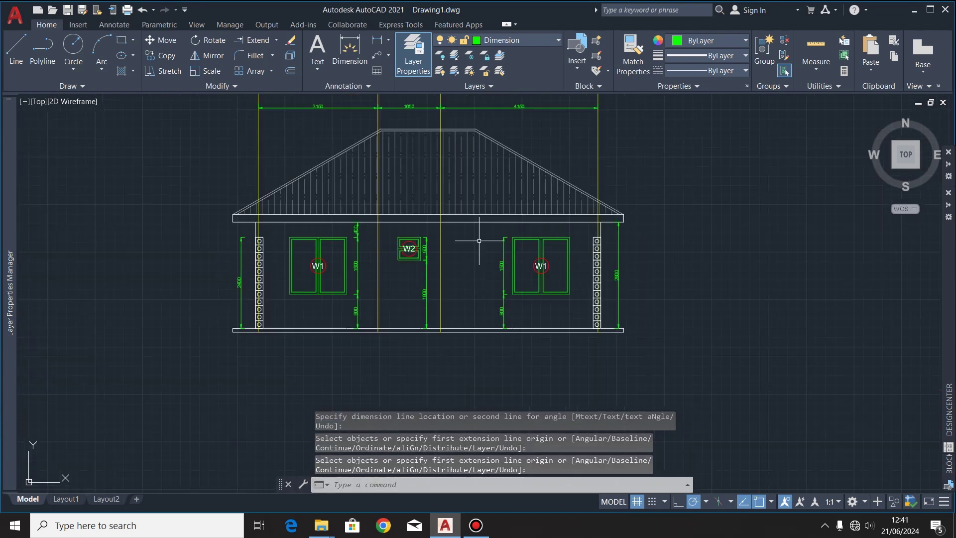
pyautogui.scroll(-2, 473, 281)
pyautogui.scroll(2, 361, 295)
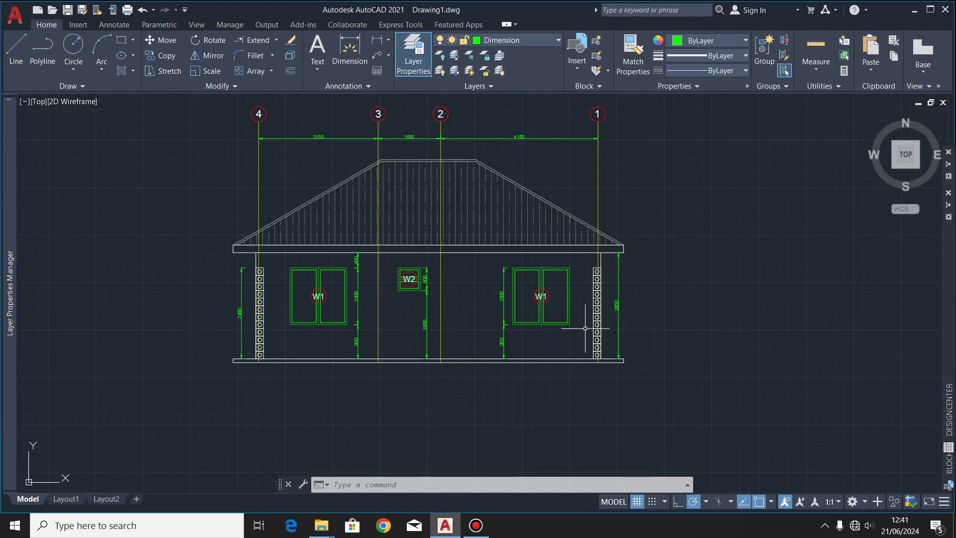
pyautogui.scroll(-2, 585, 321)
pyautogui.scroll(2, 516, 275)
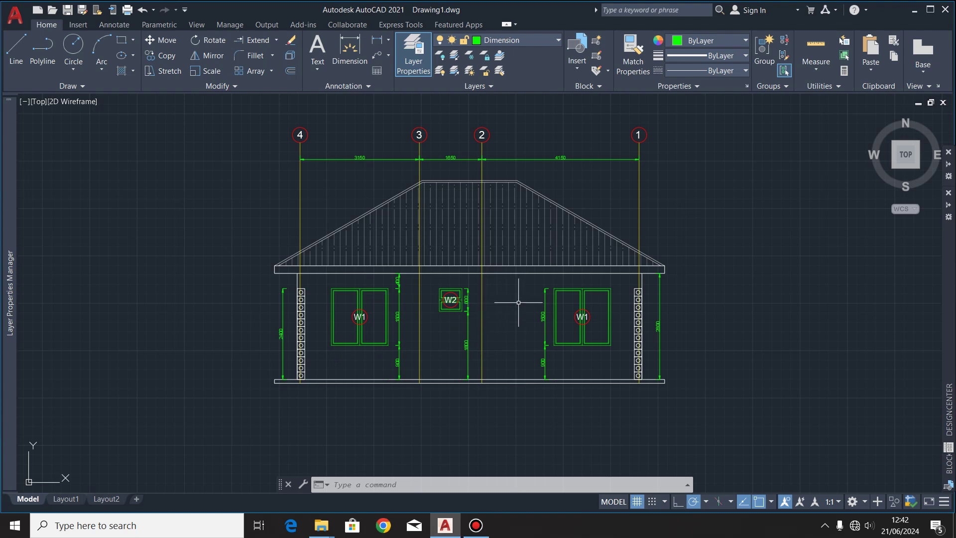
# Copy the front elevation's iron sheet, plastered wall and decorative mould leader notes to the rear elevation, with the wall note's dot between window W1 and grid 1.
pyautogui.scroll(-4, 518, 302)
pyautogui.scroll(5, 353, 150)
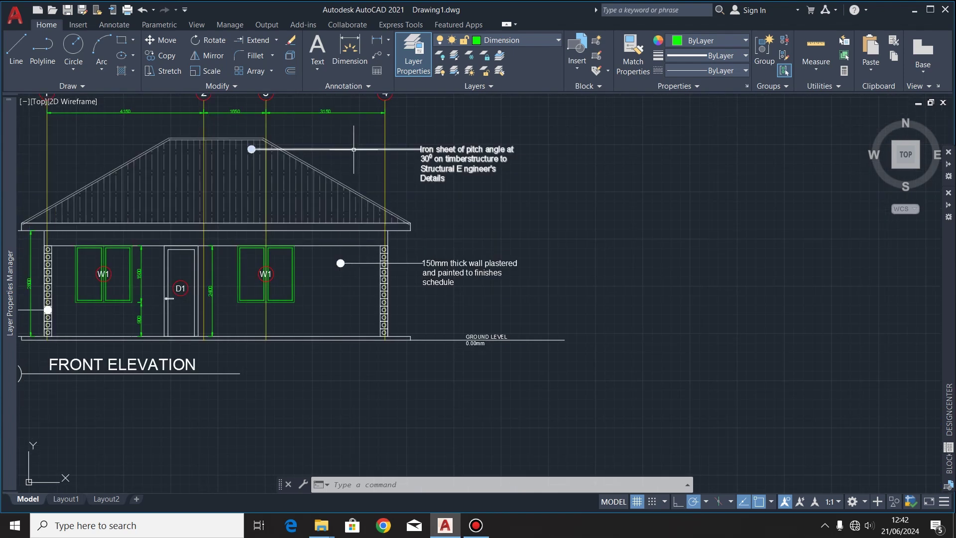
pyautogui.click(353, 149)
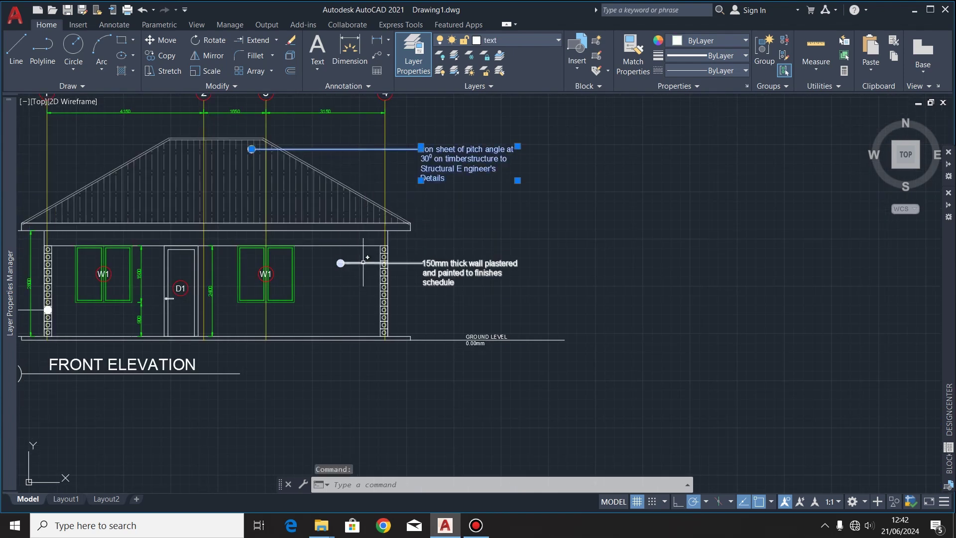
pyautogui.click(363, 262)
pyautogui.scroll(-3, 616, 324)
pyautogui.scroll(2, 516, 330)
pyautogui.scroll(-3, 269, 344)
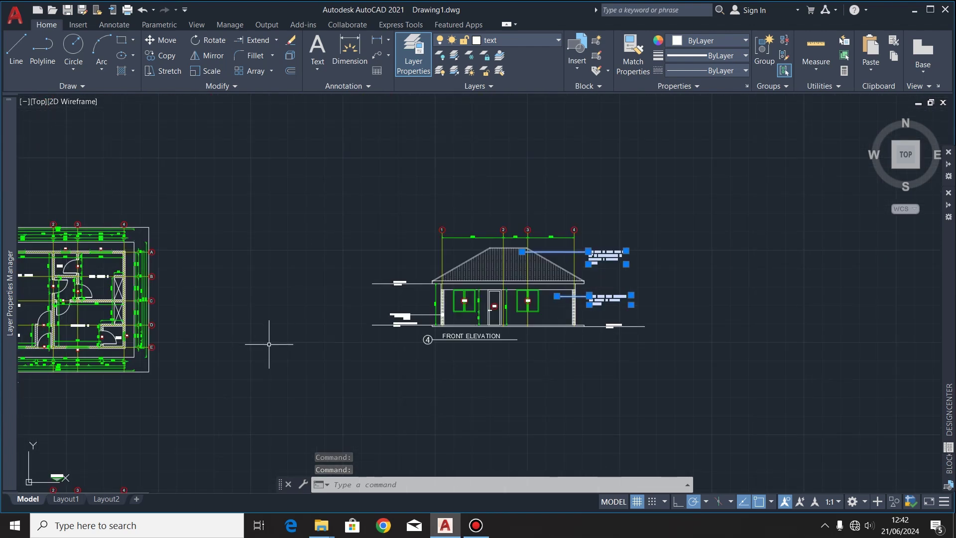
pyautogui.scroll(5, 435, 328)
pyautogui.click(423, 314)
pyautogui.scroll(-3, 206, 288)
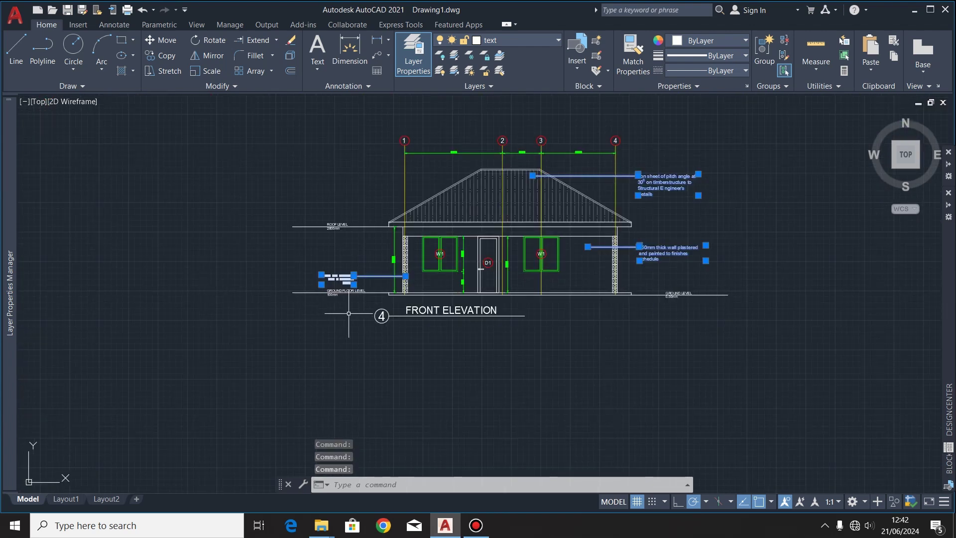
pyautogui.scroll(2, 348, 313)
pyautogui.scroll(-2, 232, 338)
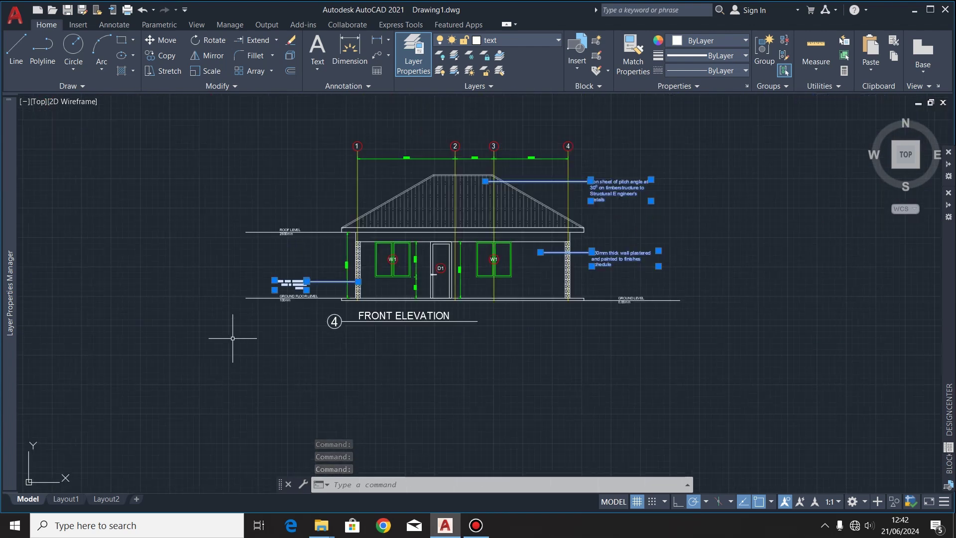
pyautogui.click(168, 60)
pyautogui.scroll(4, 602, 204)
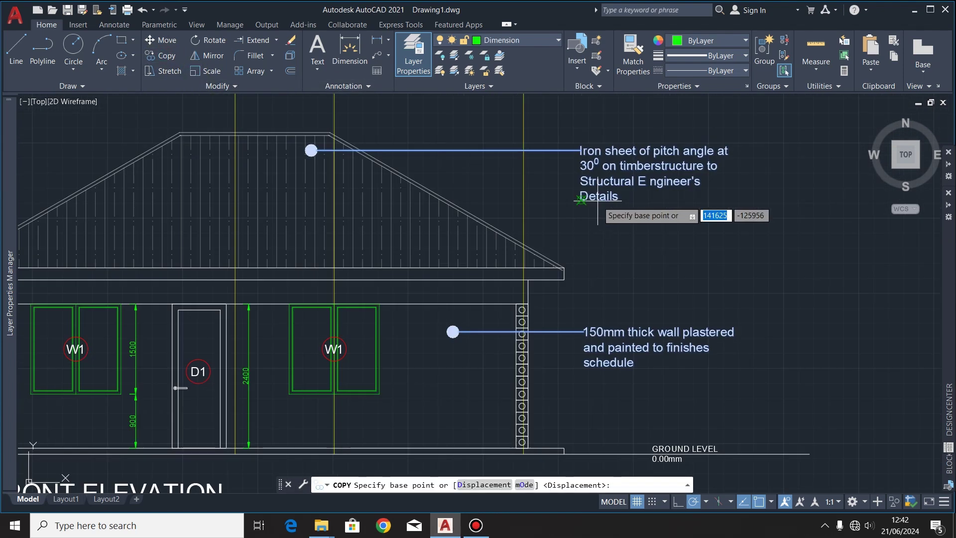
pyautogui.click(453, 331)
pyautogui.scroll(-7, 468, 423)
pyautogui.scroll(4, 448, 423)
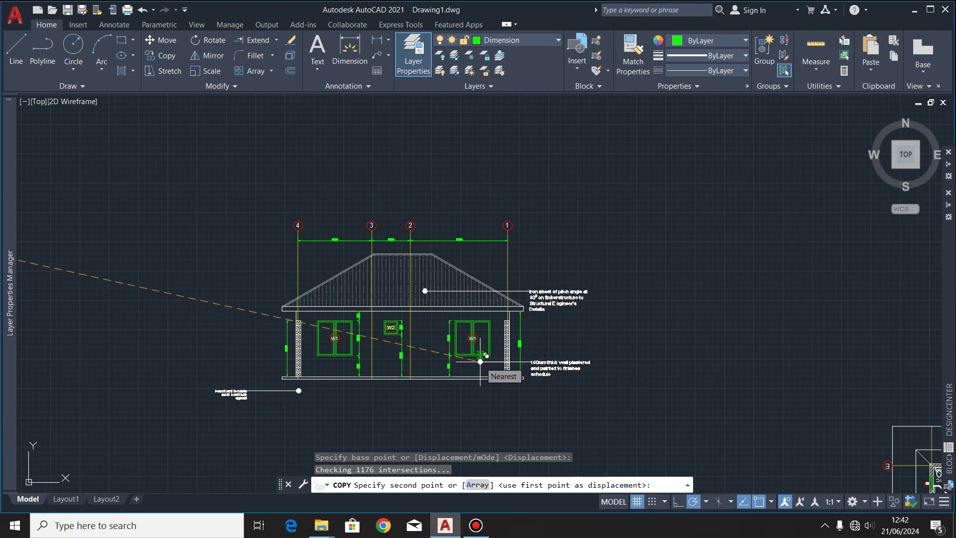
pyautogui.scroll(4, 480, 362)
pyautogui.click(526, 337)
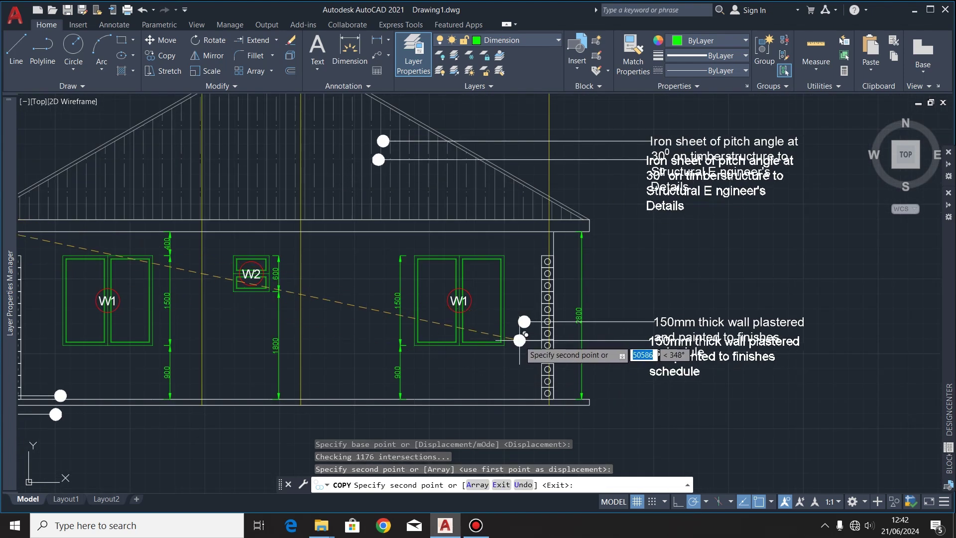
pyautogui.press('Escape')
# Move the copied cement sand decorative mould note so its leader dot sits on the block column at grid 4.
pyautogui.scroll(5, 395, 298)
pyautogui.click(395, 284)
pyautogui.scroll(-4, 426, 391)
pyautogui.scroll(5, 452, 332)
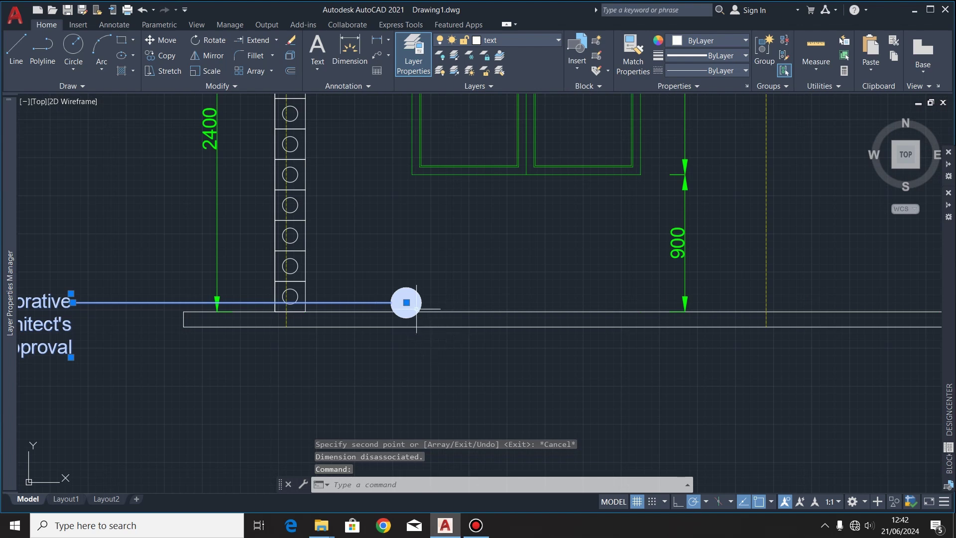
pyautogui.scroll(-2, 423, 362)
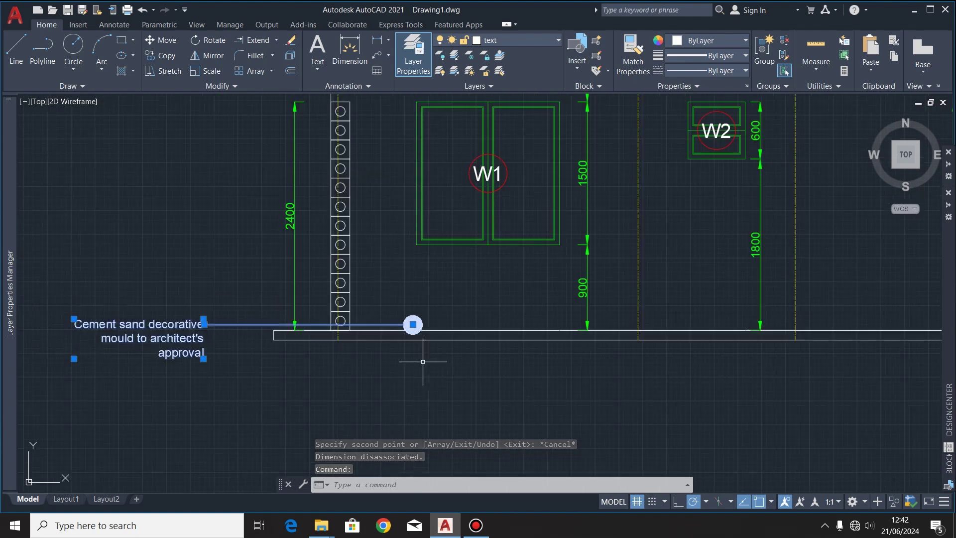
pyautogui.click(165, 40)
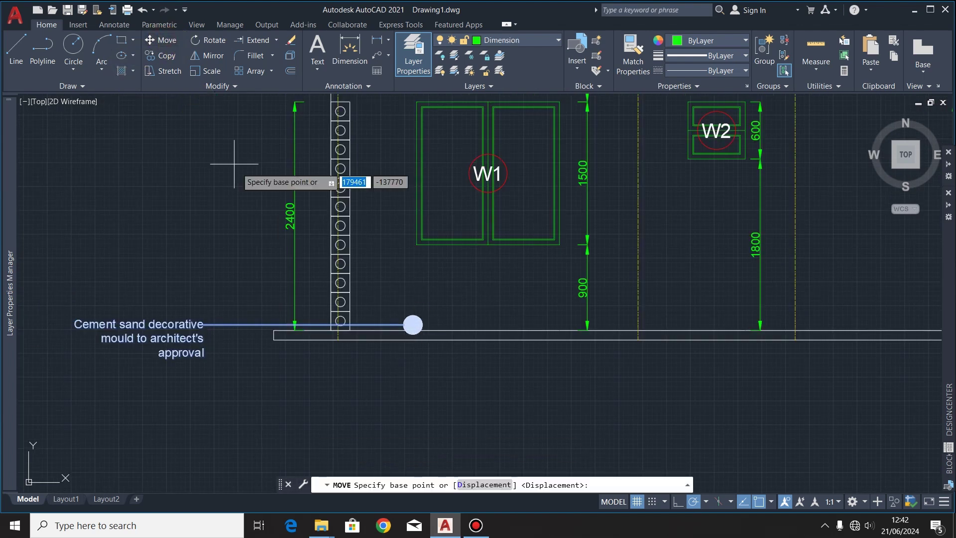
pyautogui.click(412, 325)
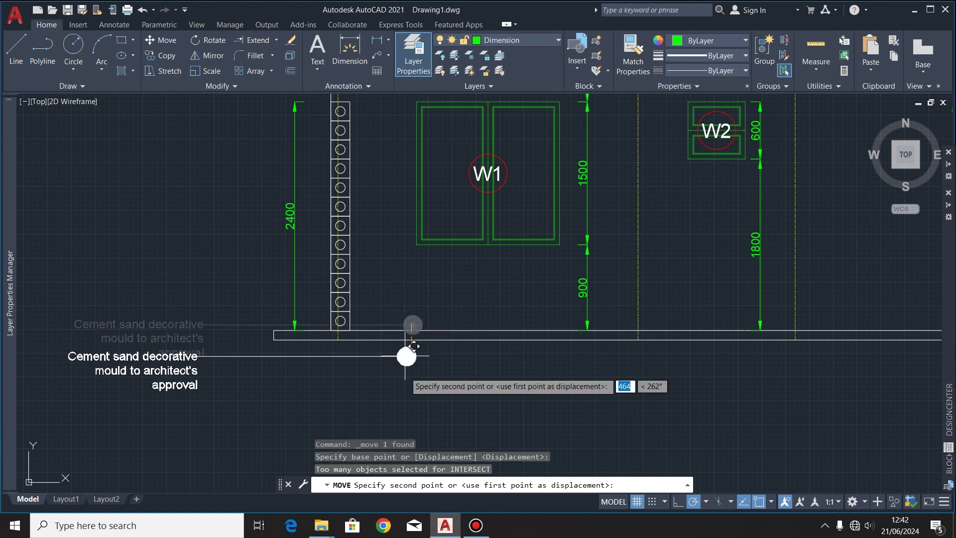
pyautogui.scroll(-3, 405, 356)
pyautogui.scroll(5, 380, 309)
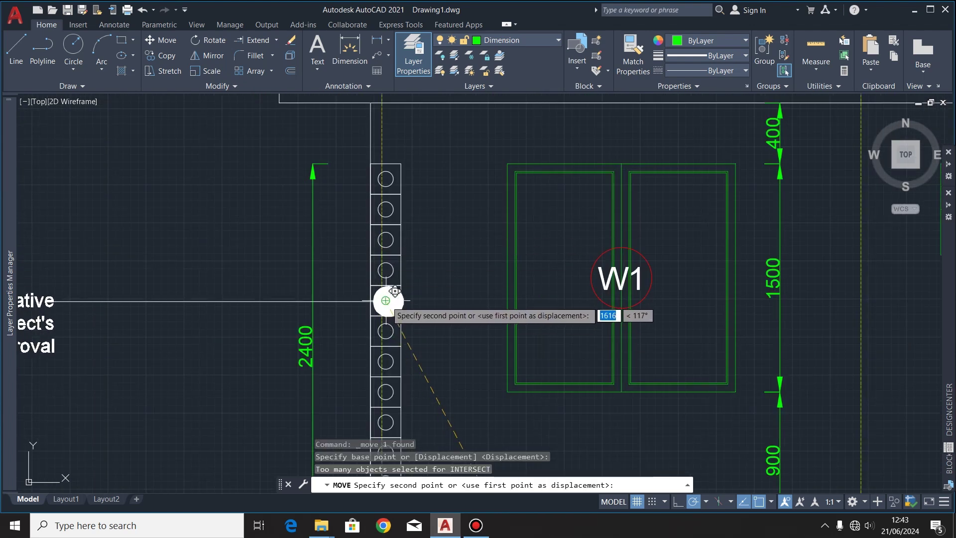
pyautogui.click(385, 300)
# Copy the front elevation's roof level, ground floor level and ground level markers to the rear elevation, matching the outer bottom corner of the plinth.
pyautogui.scroll(-5, 385, 300)
pyautogui.scroll(6, 486, 335)
pyautogui.click(287, 198)
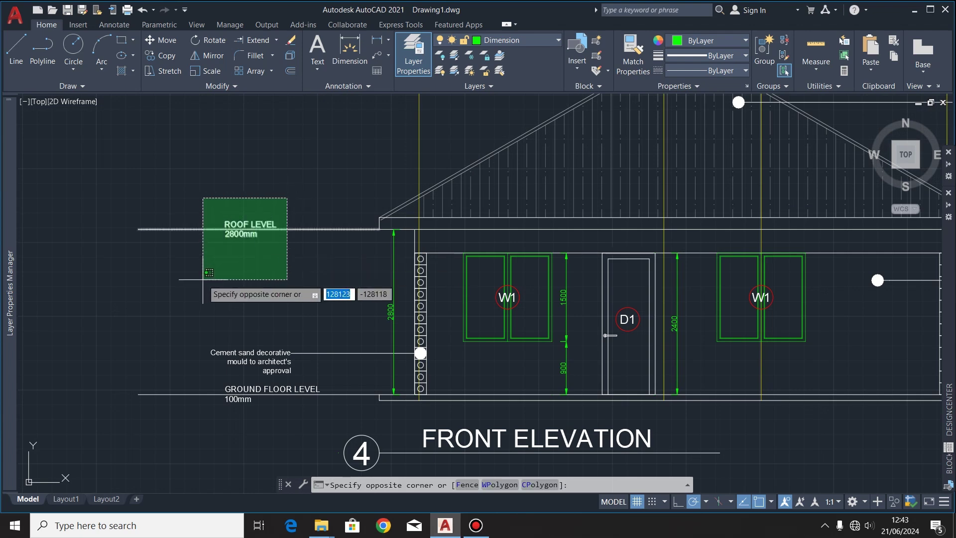
pyautogui.click(202, 280)
pyautogui.scroll(2, 254, 390)
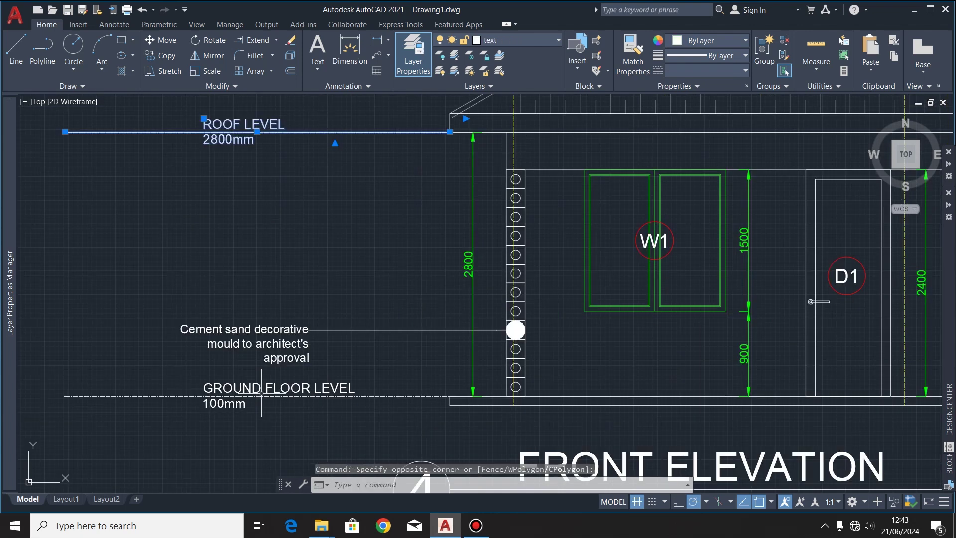
pyautogui.scroll(-3, 349, 408)
pyautogui.scroll(3, 461, 425)
pyautogui.click(577, 318)
pyautogui.click(446, 387)
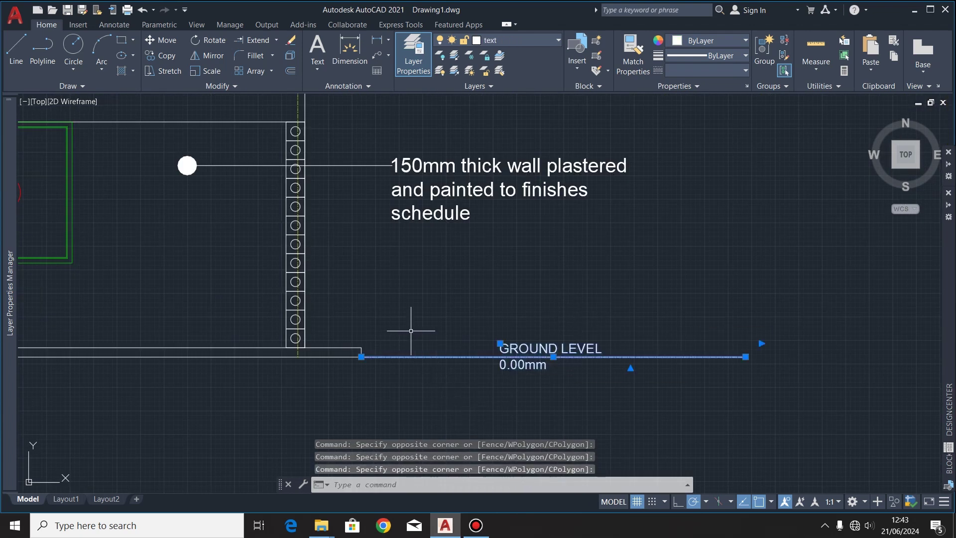
pyautogui.scroll(-2, 411, 331)
pyautogui.scroll(-2, 456, 304)
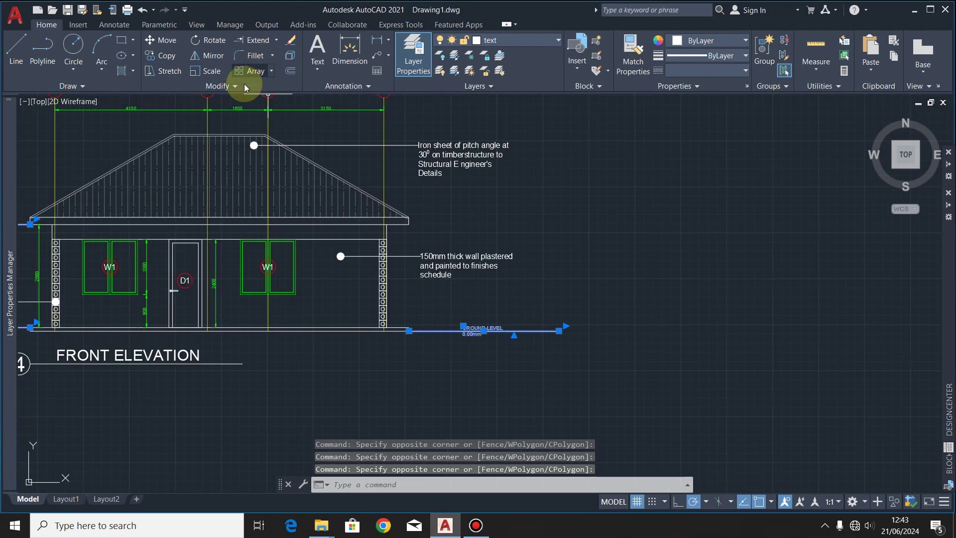
pyautogui.click(160, 55)
pyautogui.scroll(5, 414, 327)
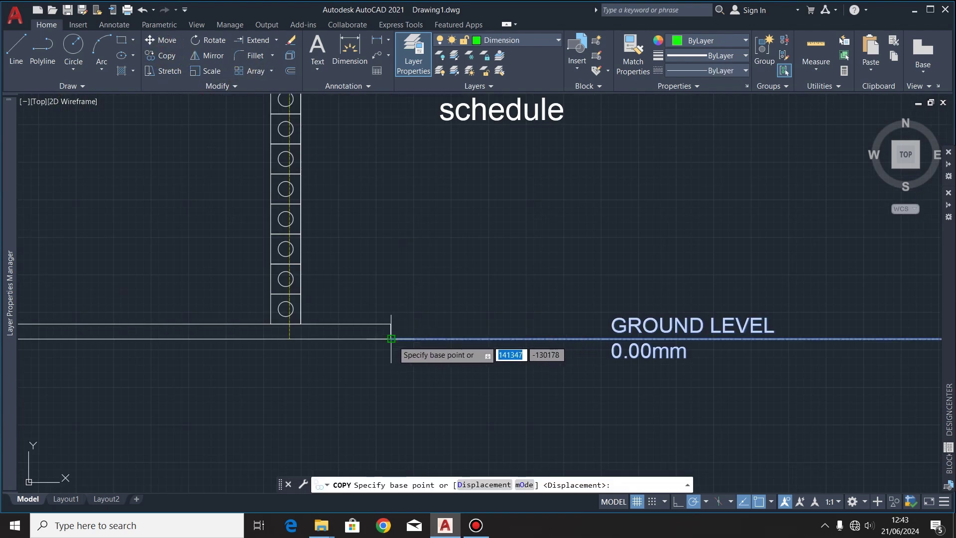
pyautogui.click(392, 338)
pyautogui.scroll(-6, 264, 309)
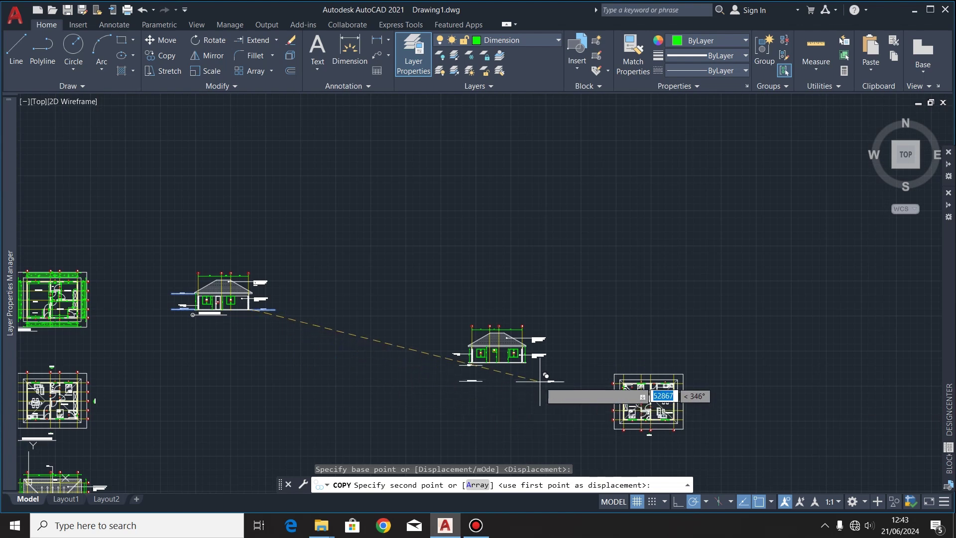
pyautogui.scroll(10, 540, 381)
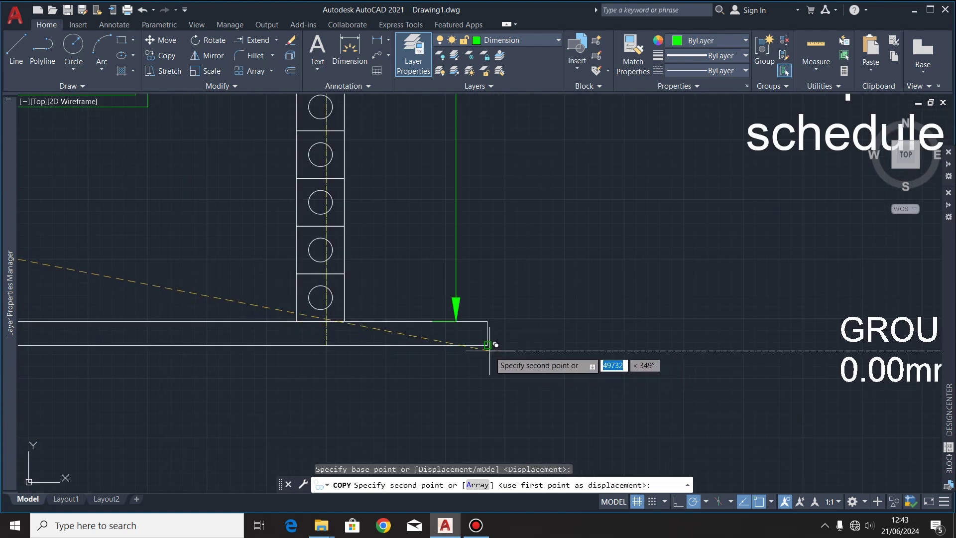
pyautogui.click(488, 345)
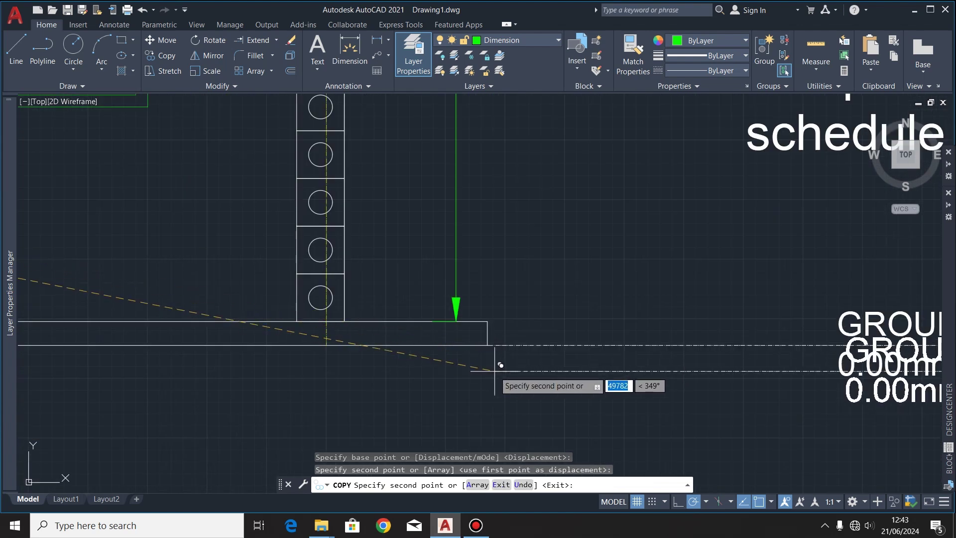
pyautogui.press('Return')
# Copy the FRONT ELEVATION title with its number circle and underline beneath the rear elevation, starting the underline in line with the plinth's grid 4 end.
pyautogui.scroll(-5, 644, 367)
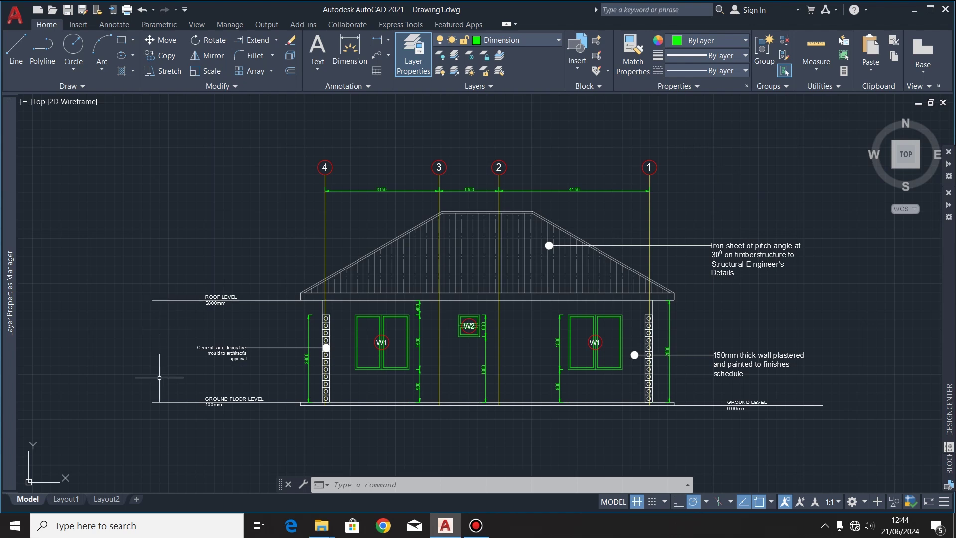
pyautogui.scroll(3, 285, 189)
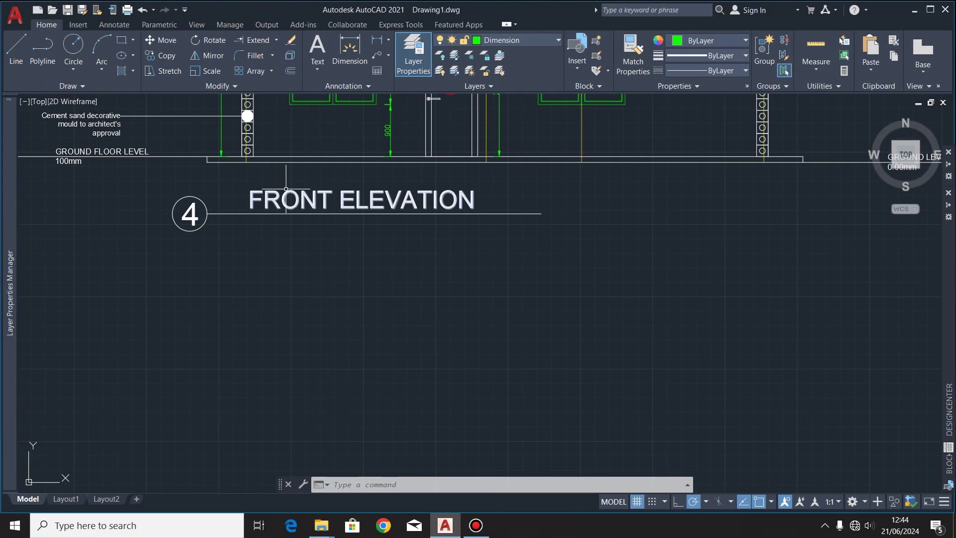
pyautogui.click(281, 179)
pyautogui.click(134, 277)
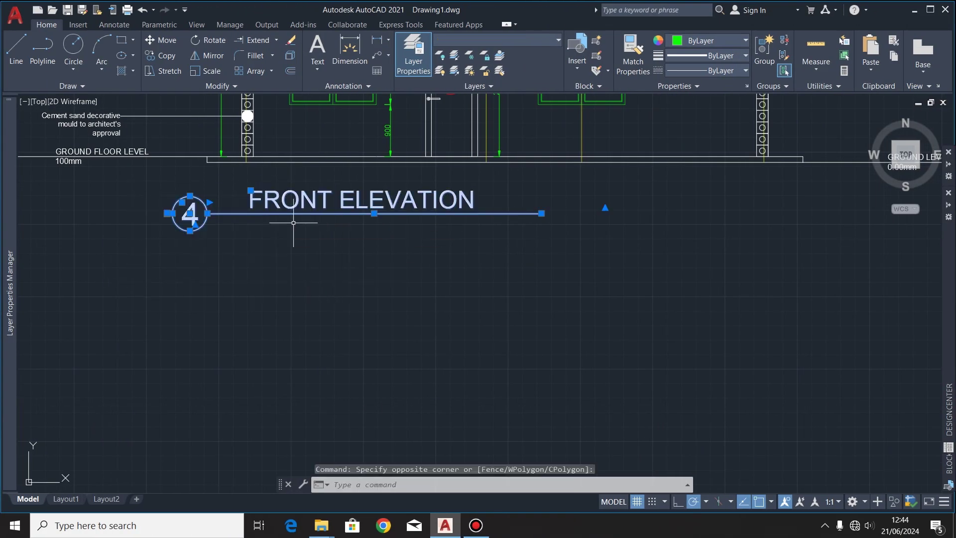
pyautogui.click(168, 57)
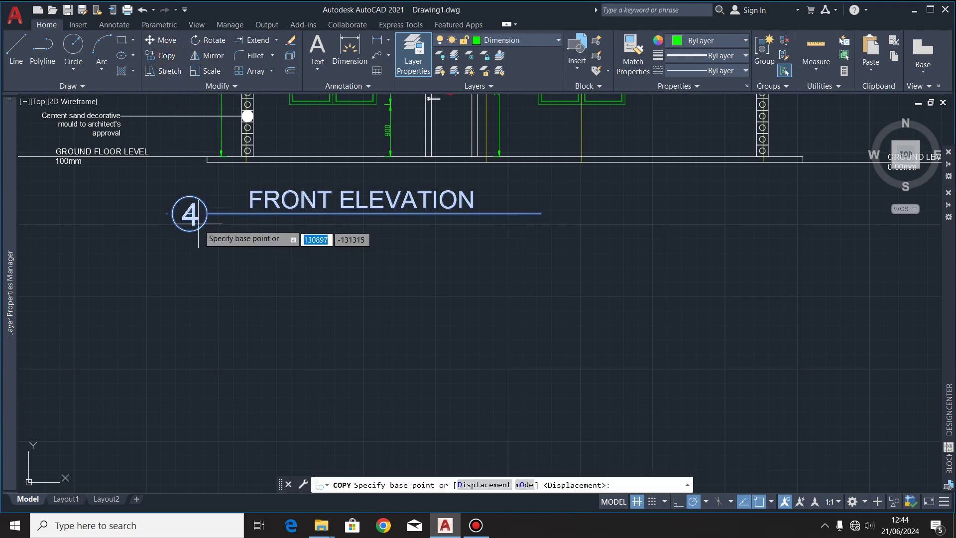
pyautogui.click(207, 213)
pyautogui.scroll(-5, 207, 213)
pyautogui.scroll(5, 654, 386)
pyautogui.scroll(4, 387, 359)
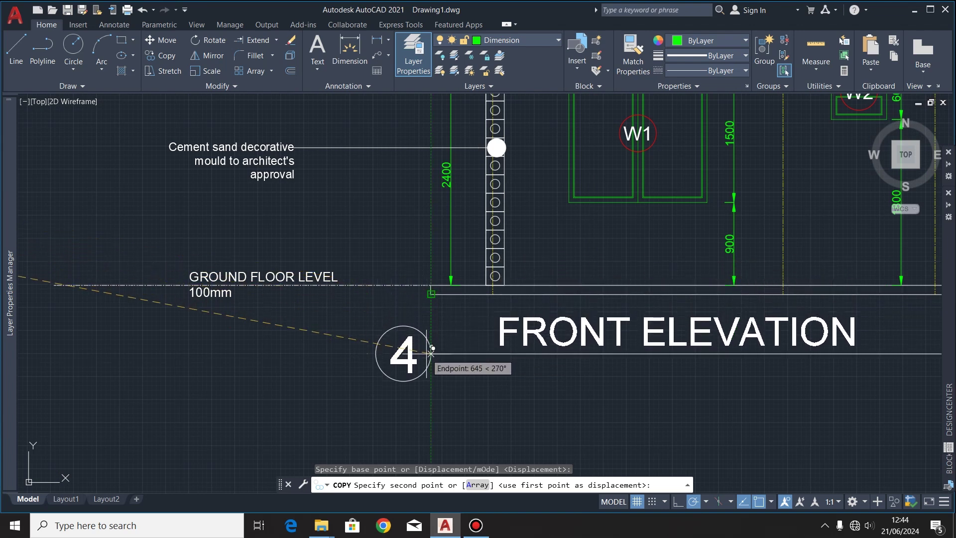
pyautogui.press('Escape')
# Move the copied title, number circle and underline slightly farther down from the rear elevation's plinth.
pyautogui.scroll(-2, 431, 352)
pyautogui.click(518, 382)
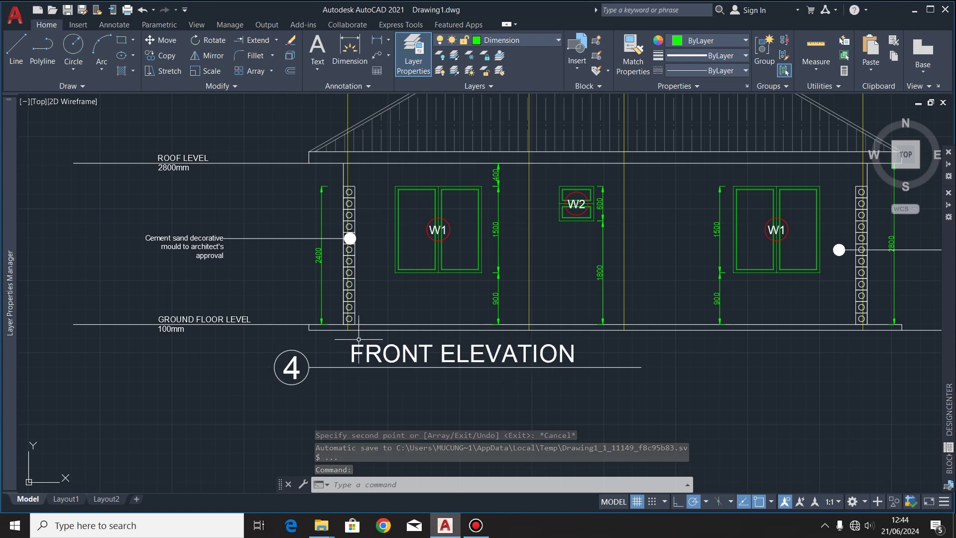
pyautogui.click(257, 402)
pyautogui.click(163, 40)
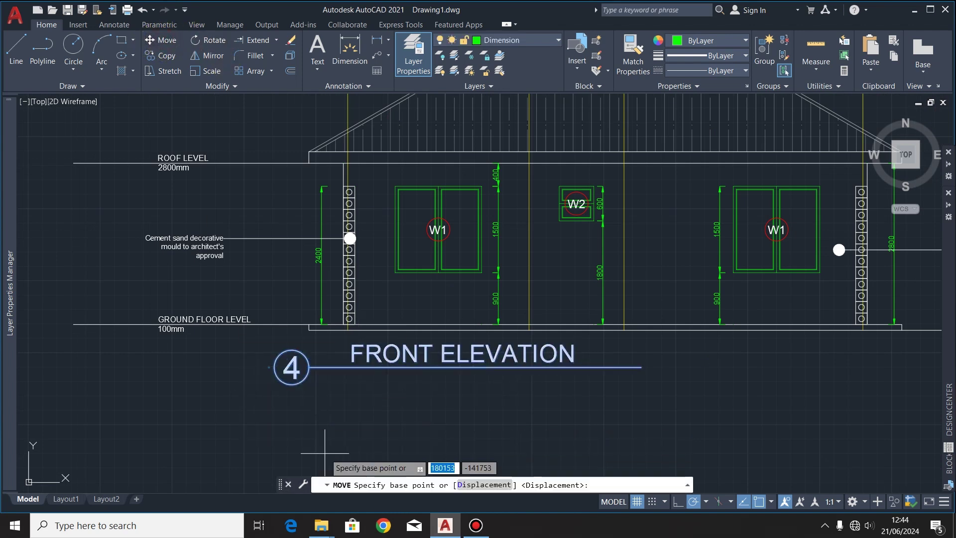
pyautogui.click(309, 368)
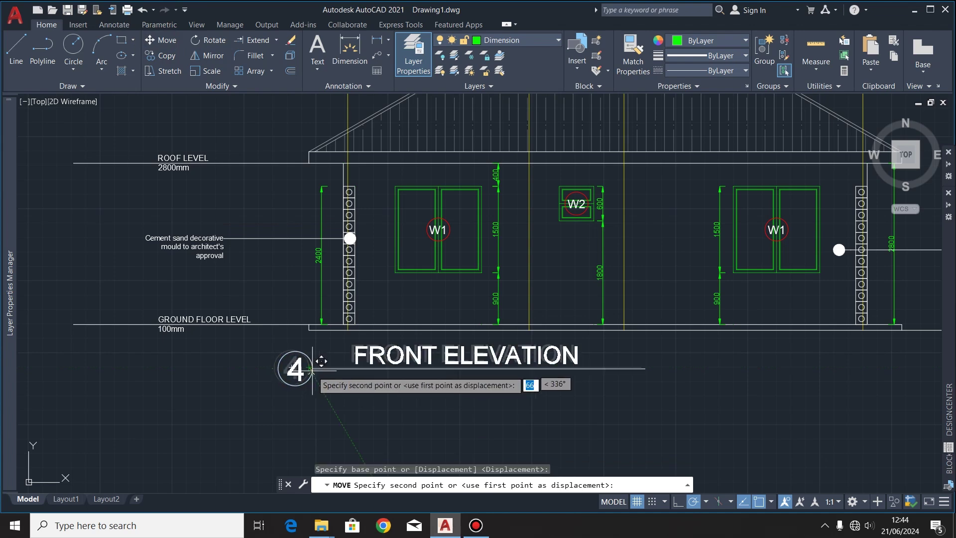
pyautogui.click(310, 390)
# Change the copied title text to REAR END ELEVATION and the number in its circle to 5.
pyautogui.scroll(-2, 622, 399)
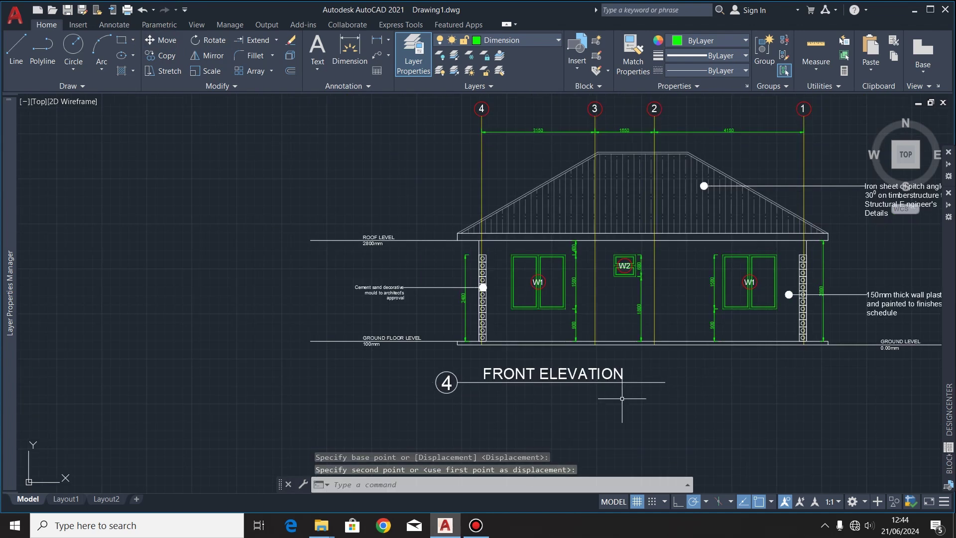
pyautogui.scroll(2, 569, 394)
pyautogui.doubleClick(656, 367)
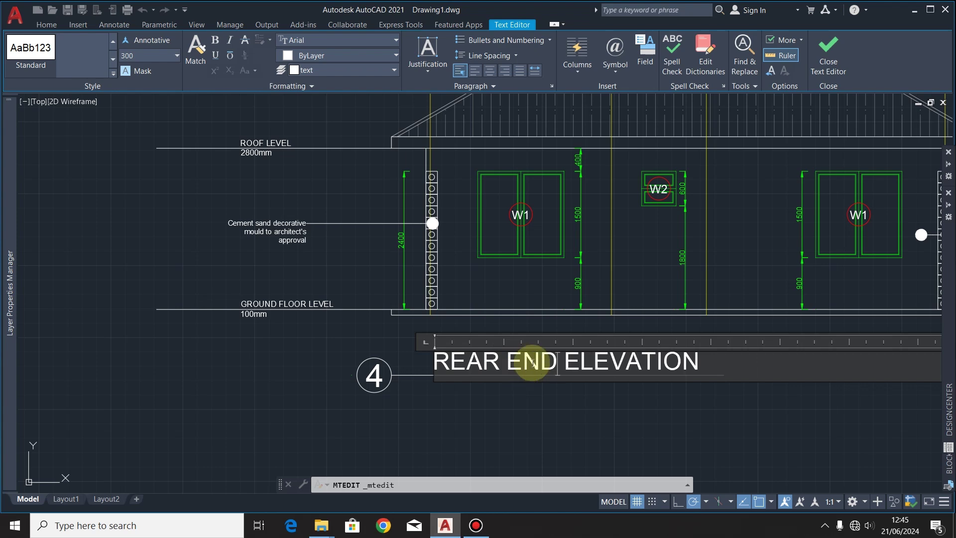
pyautogui.click(512, 412)
pyautogui.doubleClick(384, 384)
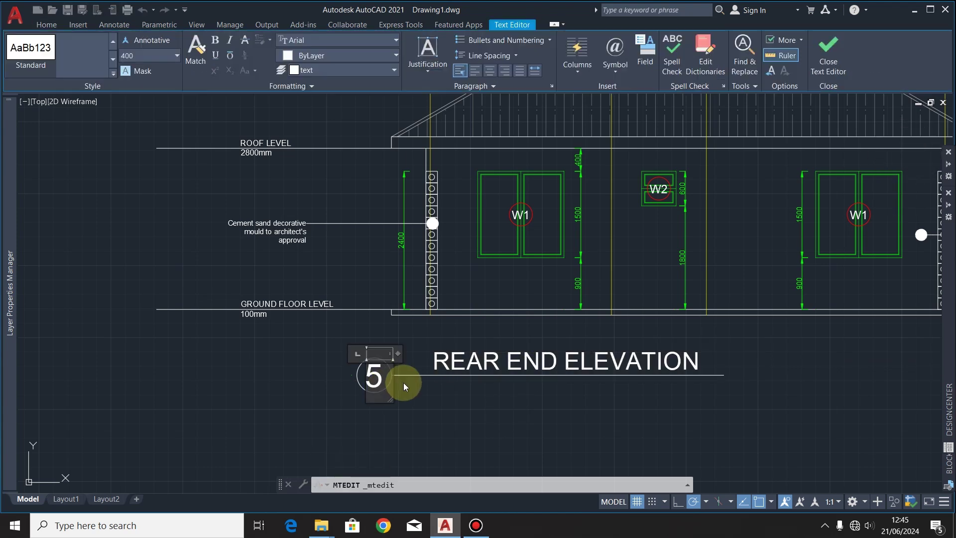
pyautogui.click(515, 379)
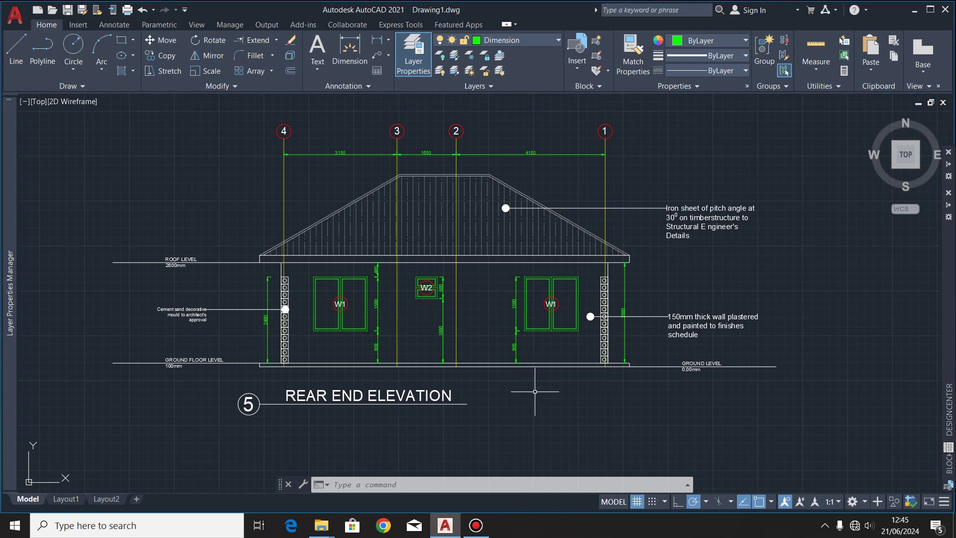